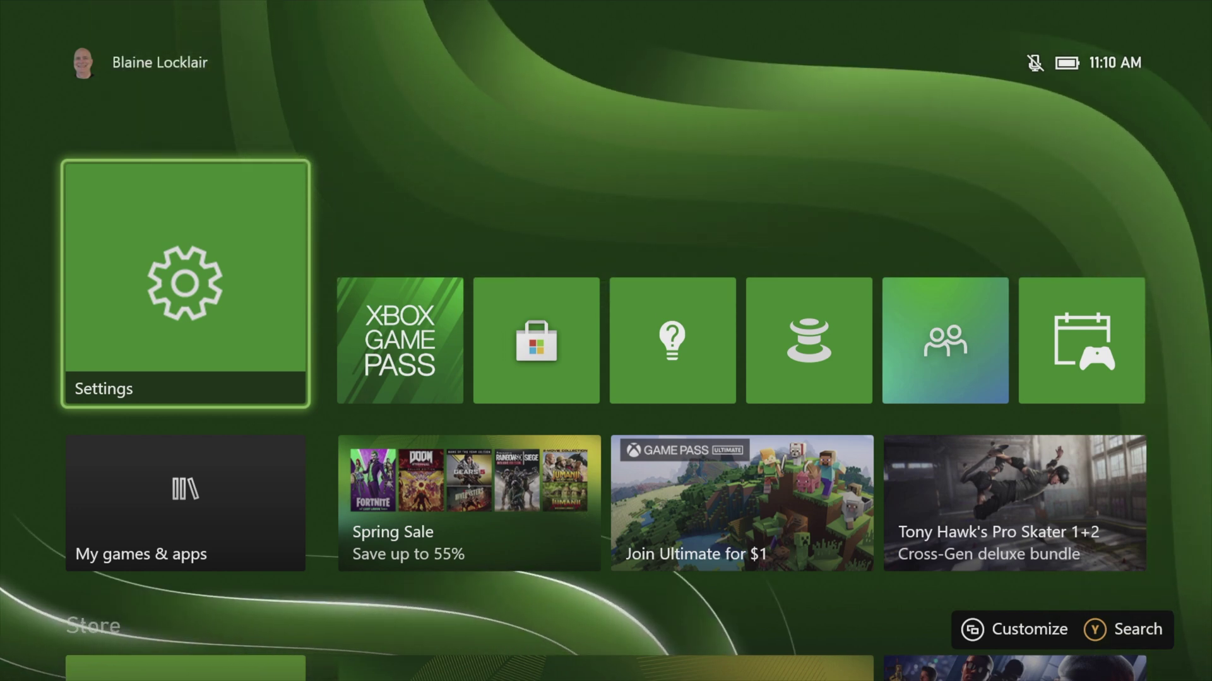
# - Search the console for "Dev mode" and select the Xbox Dev Mode app from the store results
pyautogui.press('y')
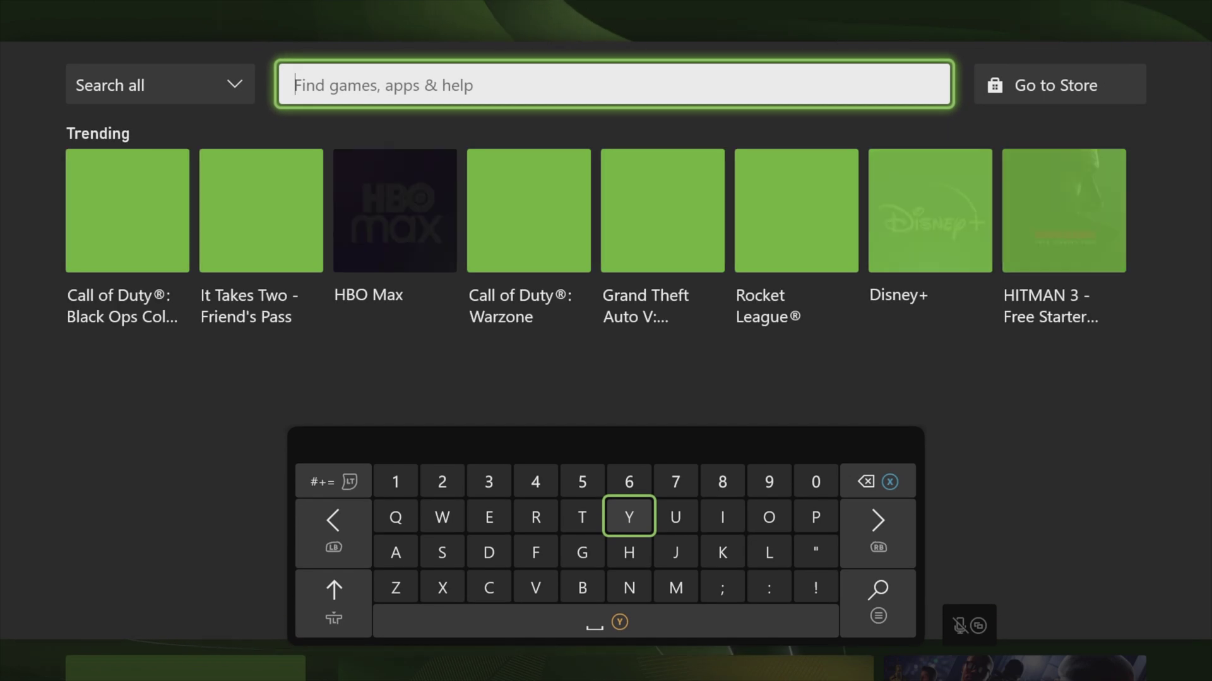
pyautogui.write('Dev')
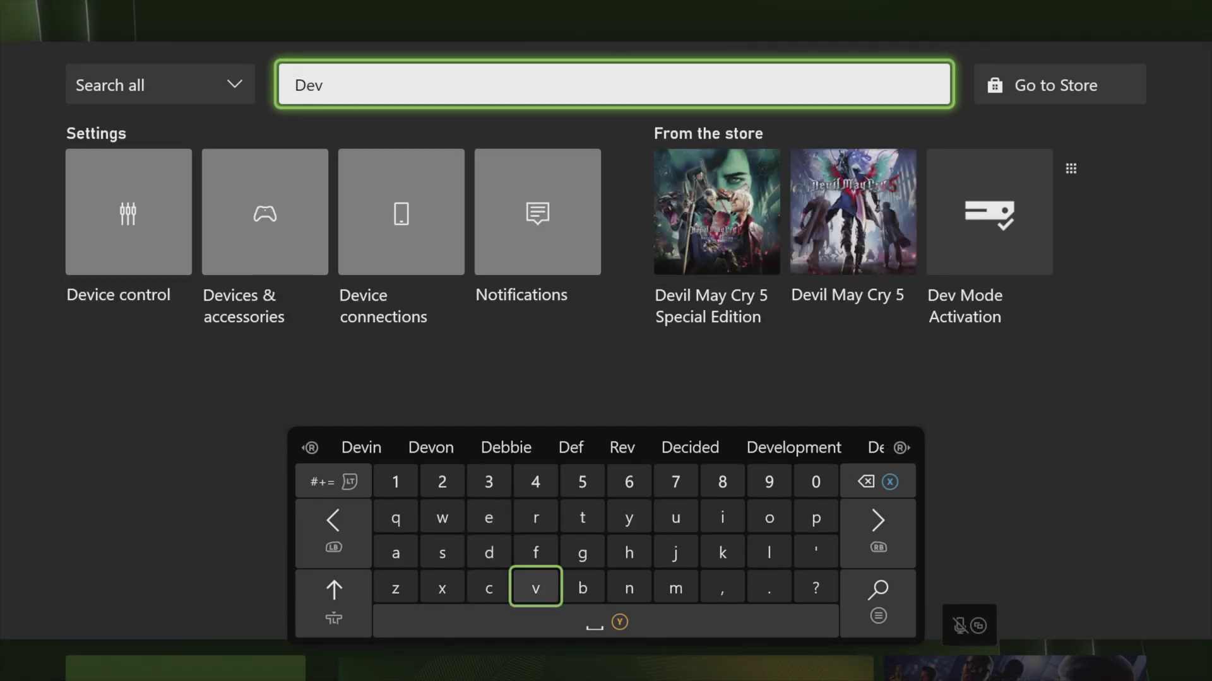
pyautogui.write(' mode')
pyautogui.press('Return')
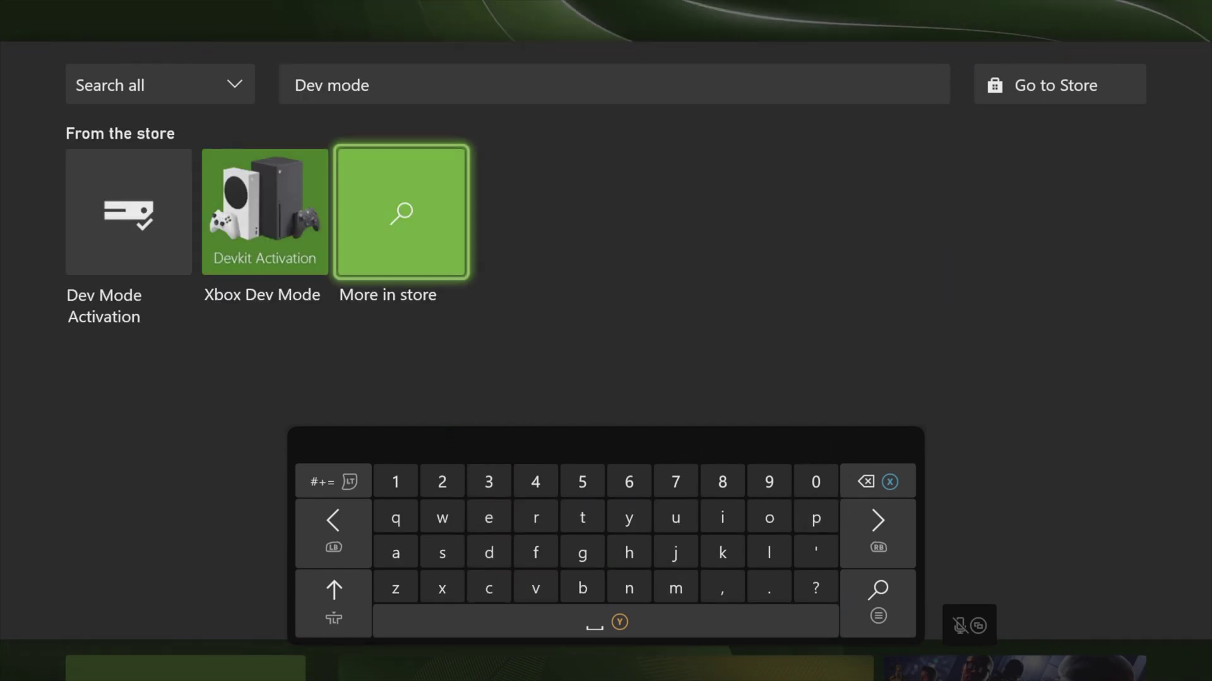
pyautogui.press('Left')
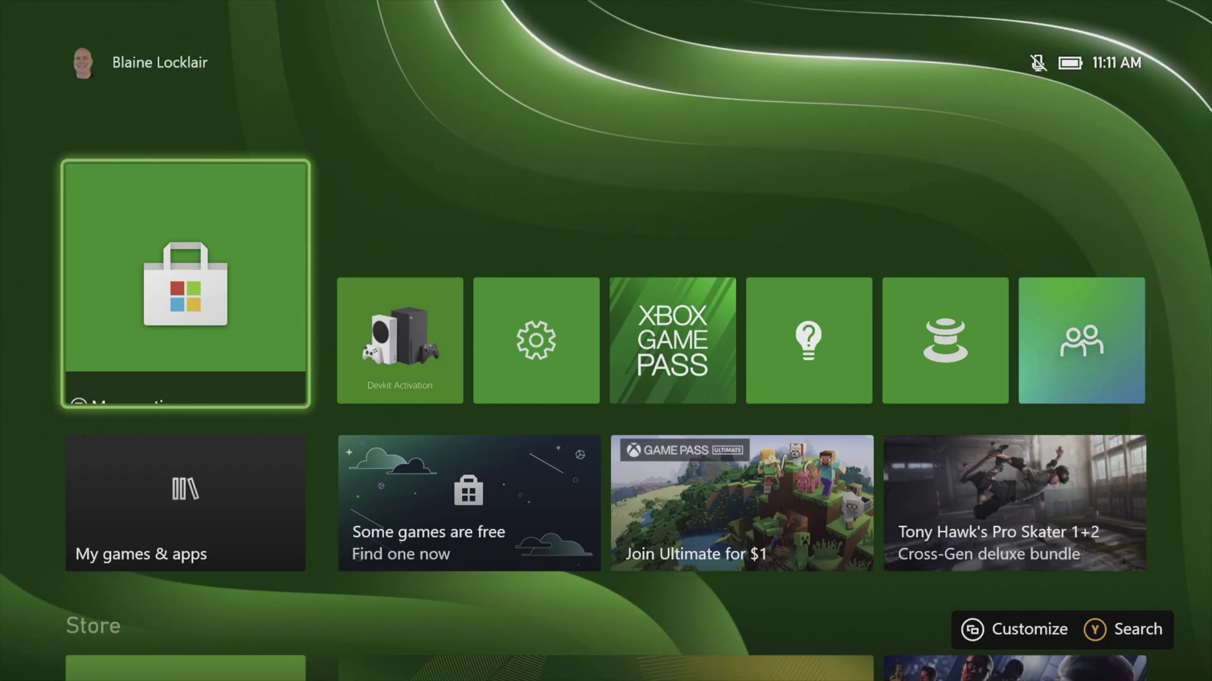
# - Launch the Xbox Dev Mode activation app and continue past its welcome page
pyautogui.press('Right')
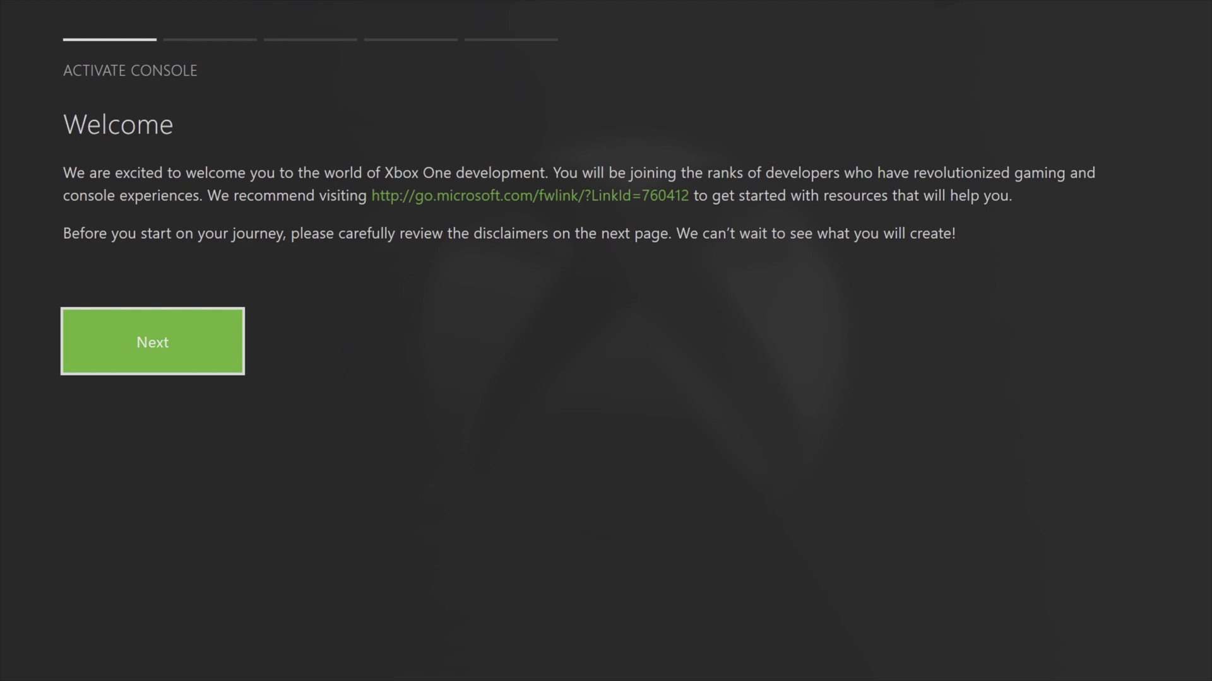
pyautogui.press('Return')
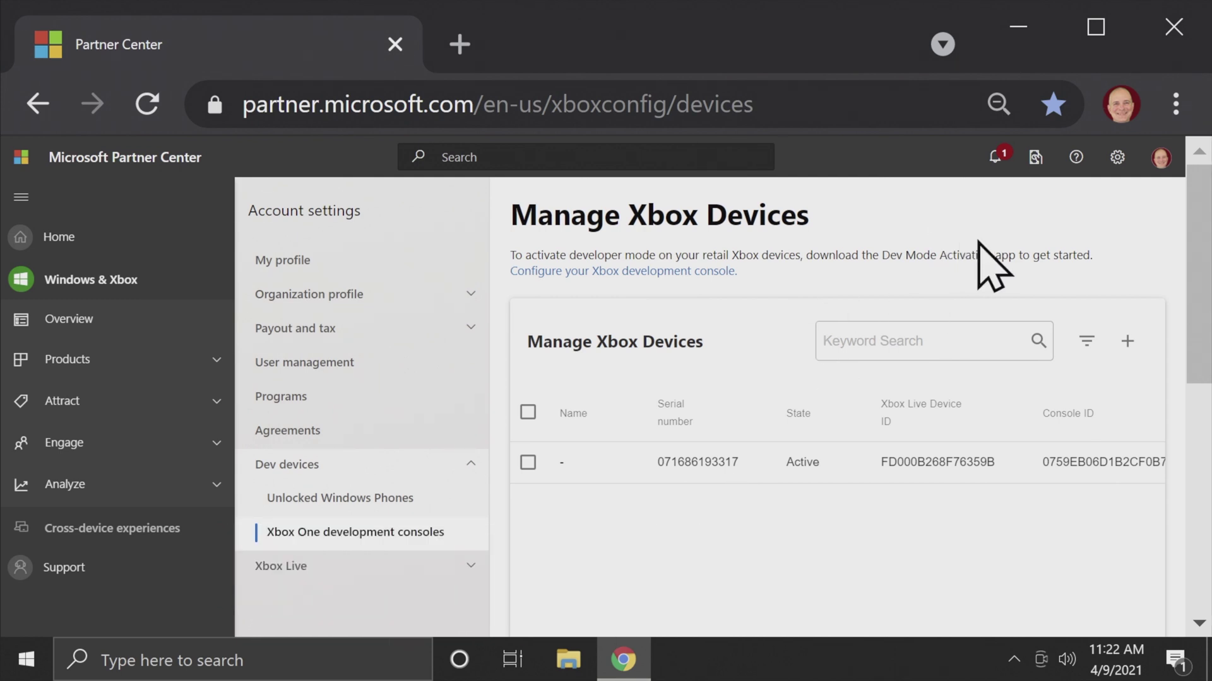
# - In Partner Center in the browser, add the Xbox console by submitting its activation code
pyautogui.click(1130, 344)
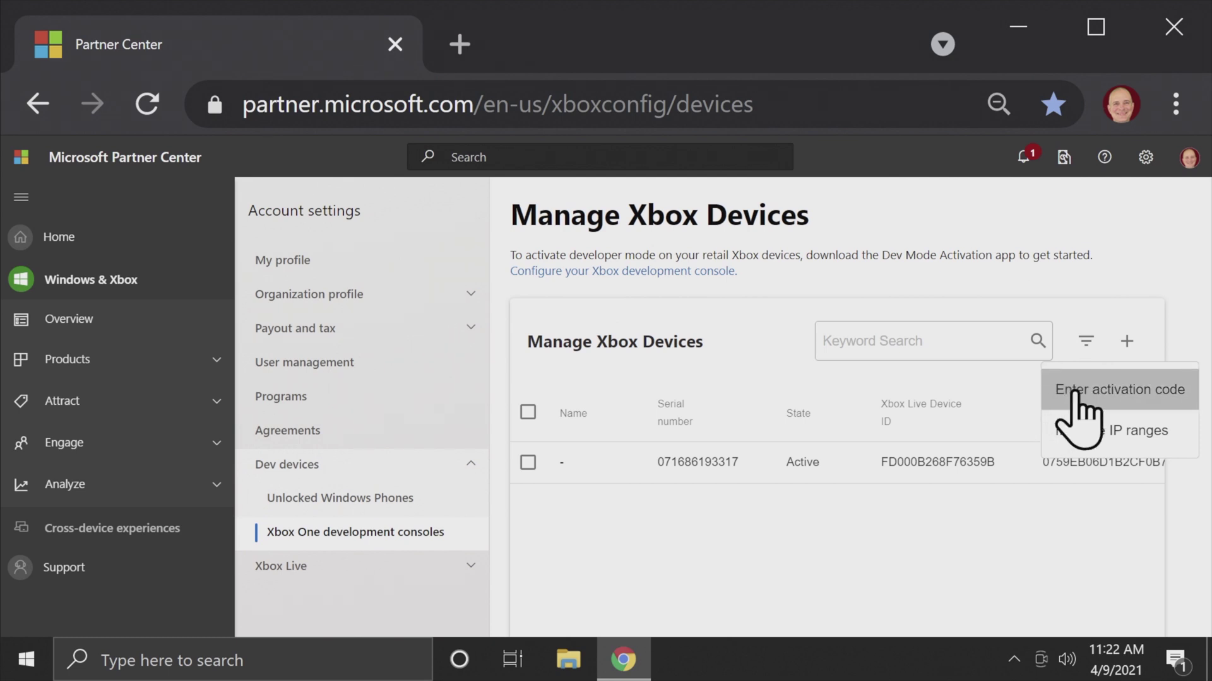
pyautogui.click(1074, 393)
pyautogui.write('P3')
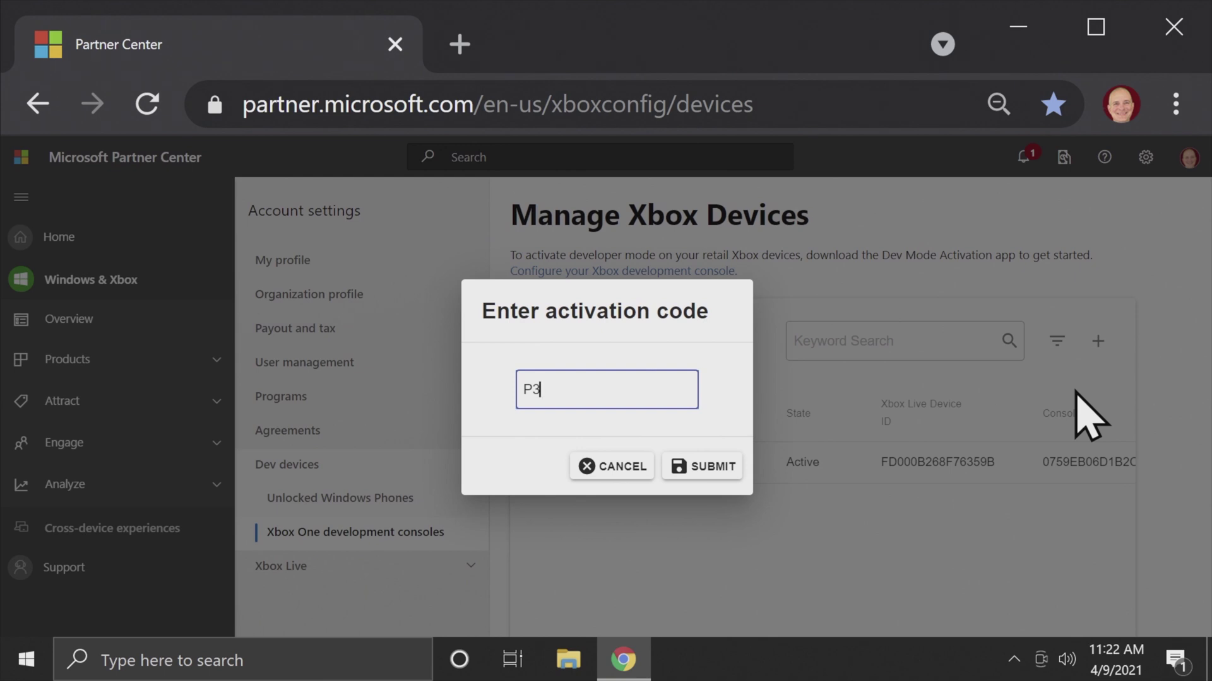
pyautogui.write('N6')
pyautogui.write('J5')
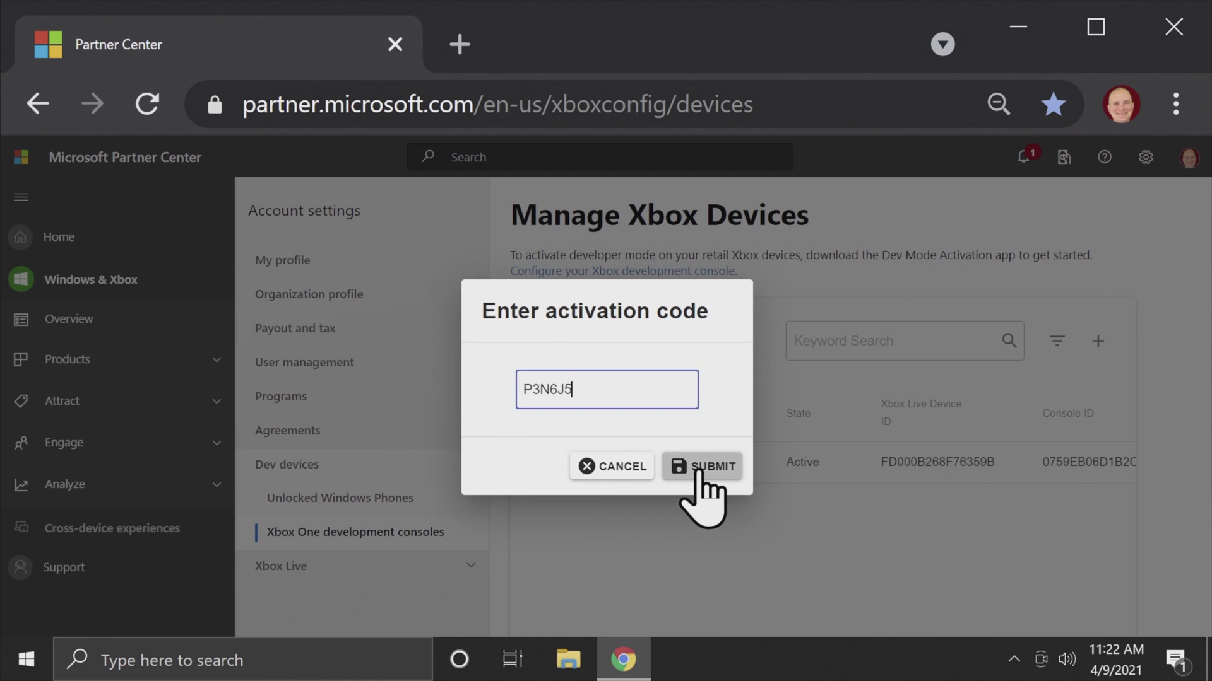
pyautogui.click(702, 483)
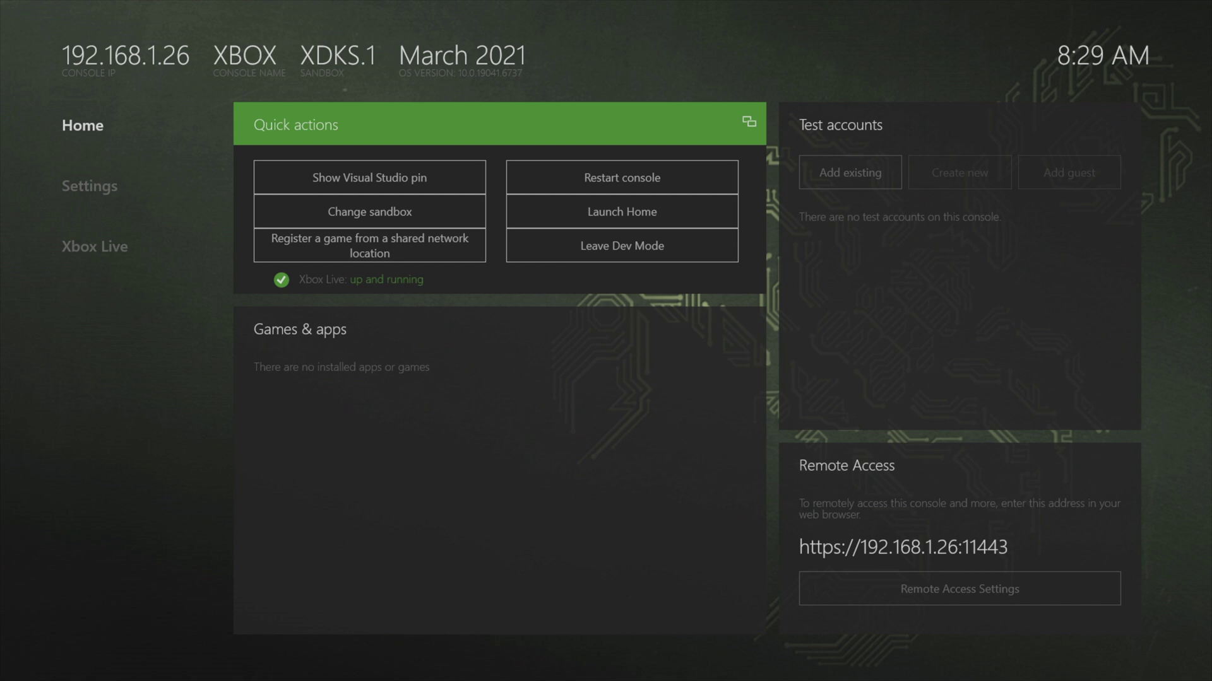
# - In Dev Home on the console, start adding an existing test account
pyautogui.press('Right')
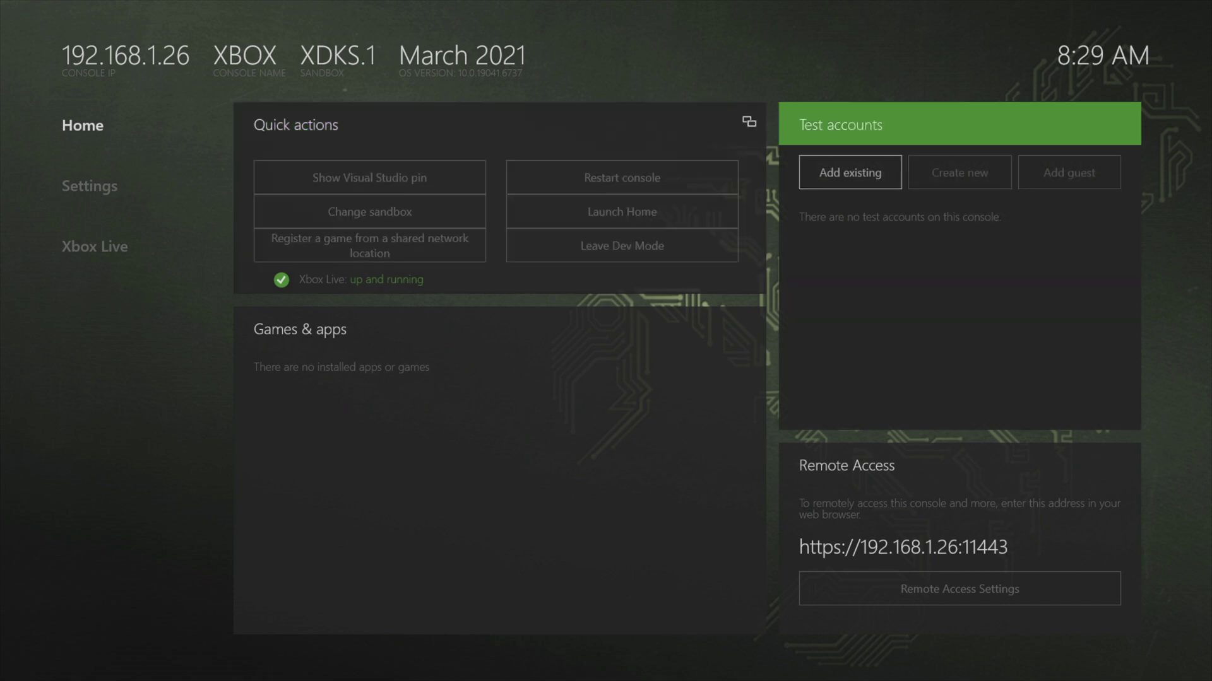
pyautogui.press('Return')
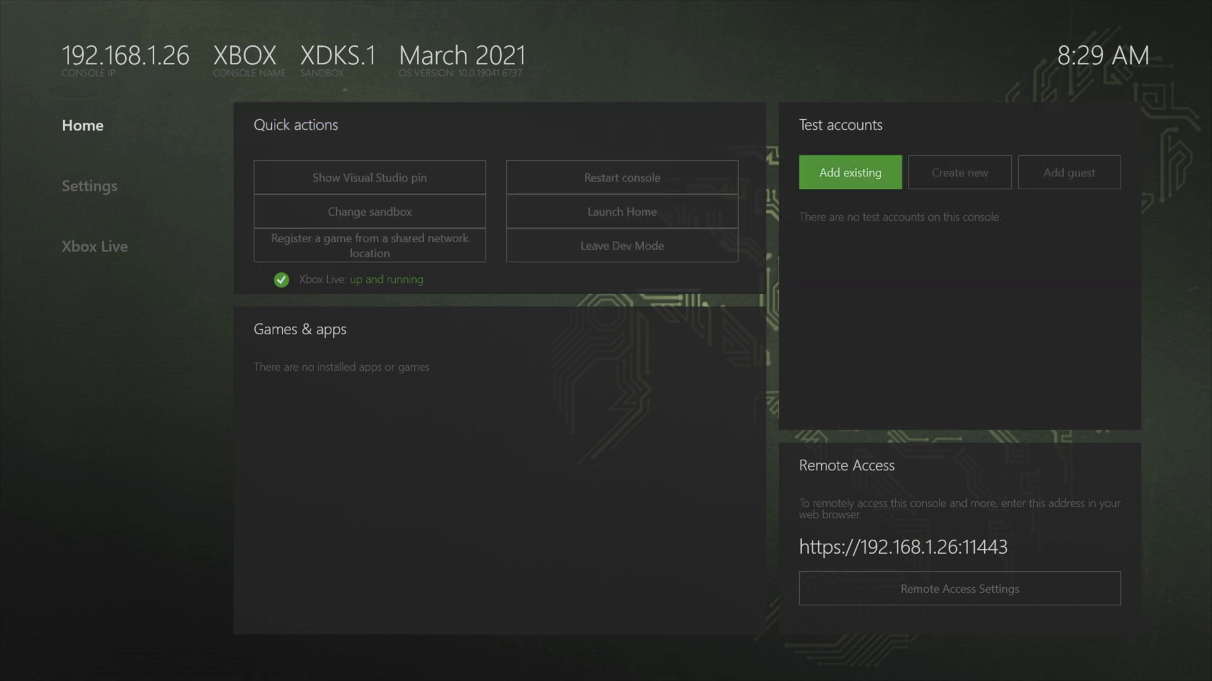
pyautogui.press('Return')
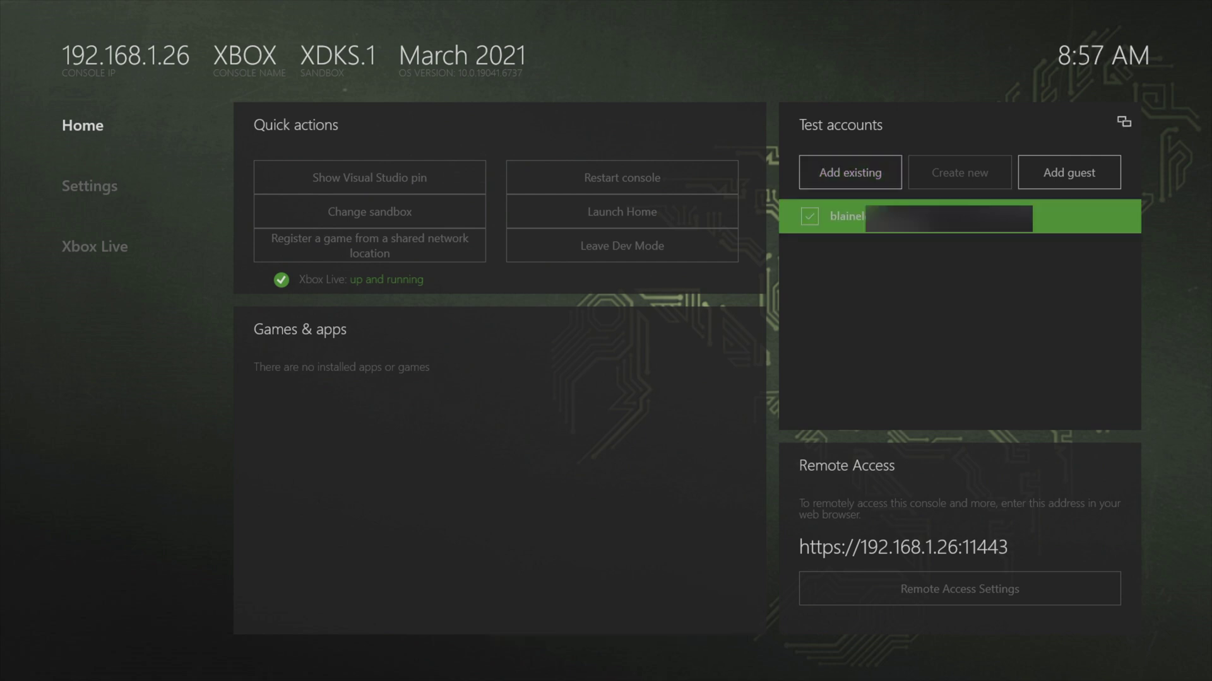
# - Open the console's Remote Access settings and go to the authentication options
pyautogui.press('Down')
pyautogui.press('Down')
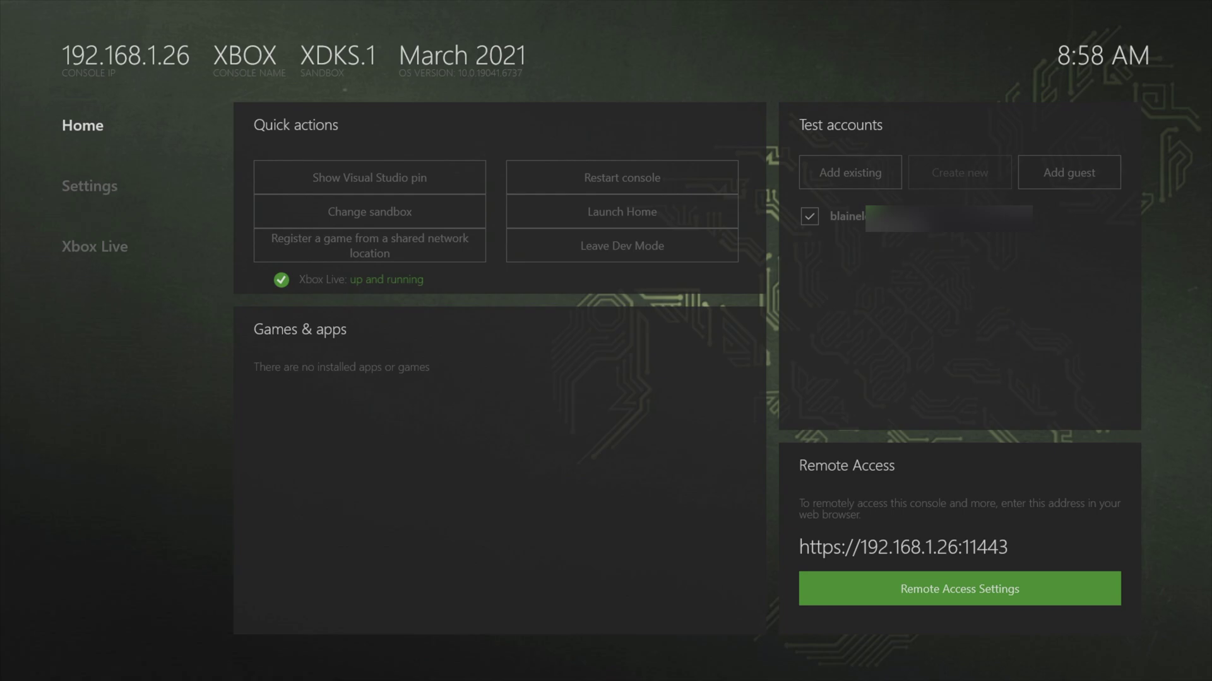
pyautogui.press('Return')
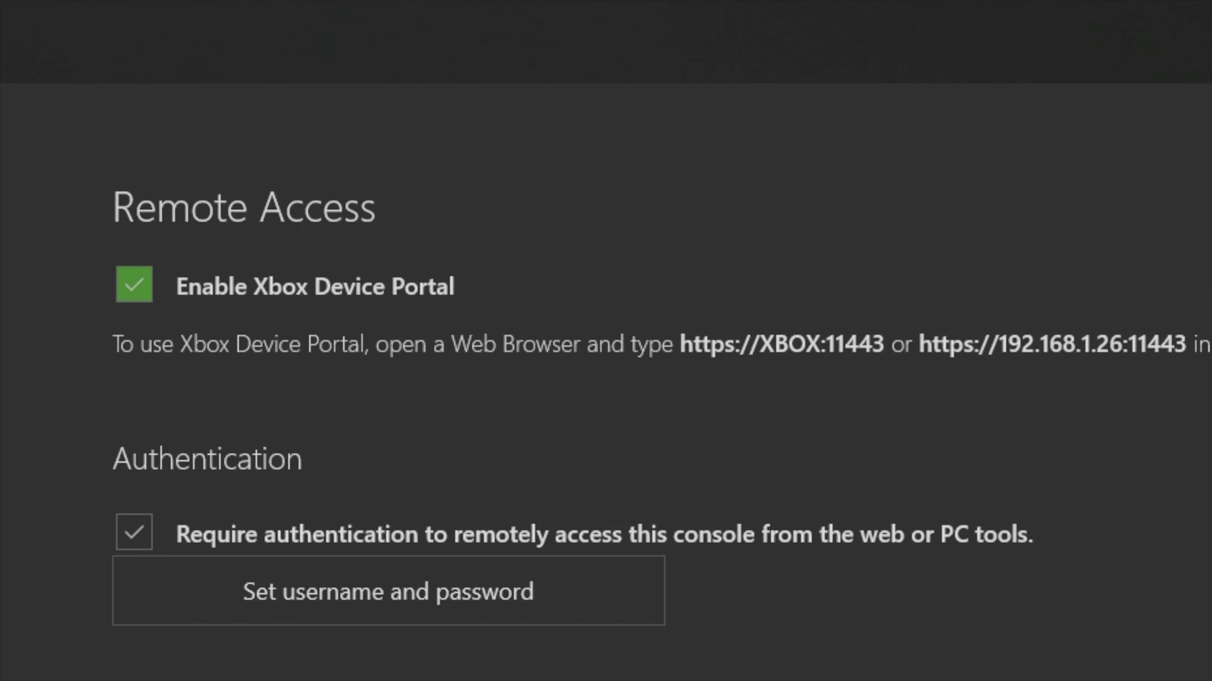
pyautogui.press('Down')
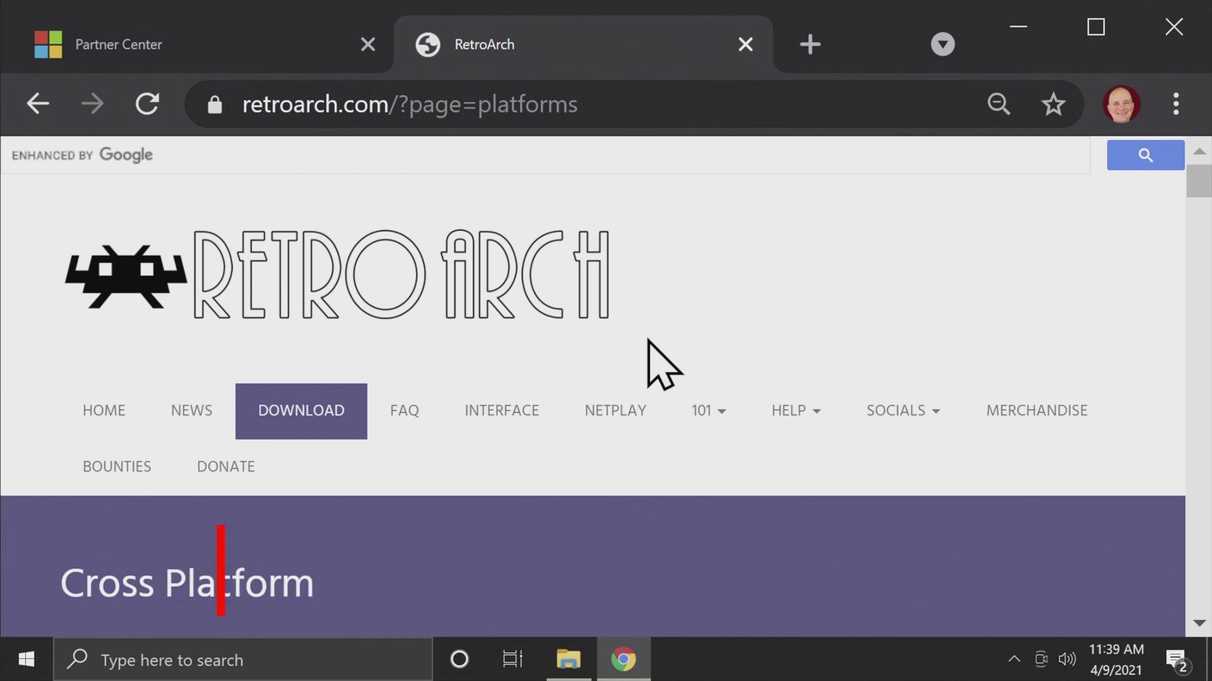
# - From the RetroArch platforms page in the browser, download the RetroArch package for Xbox Series / One
pyautogui.scroll(-2, 648, 340)
pyautogui.scroll(-20, 648, 344)
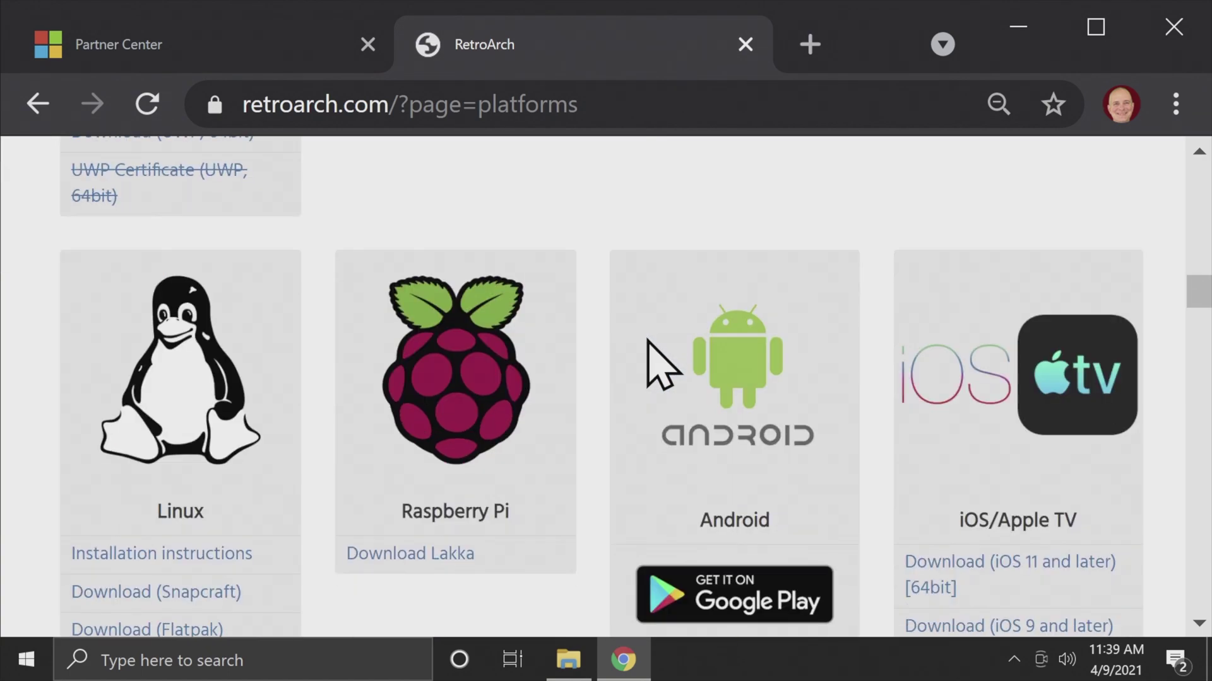
pyautogui.scroll(-5, 649, 353)
pyautogui.scroll(6, 650, 354)
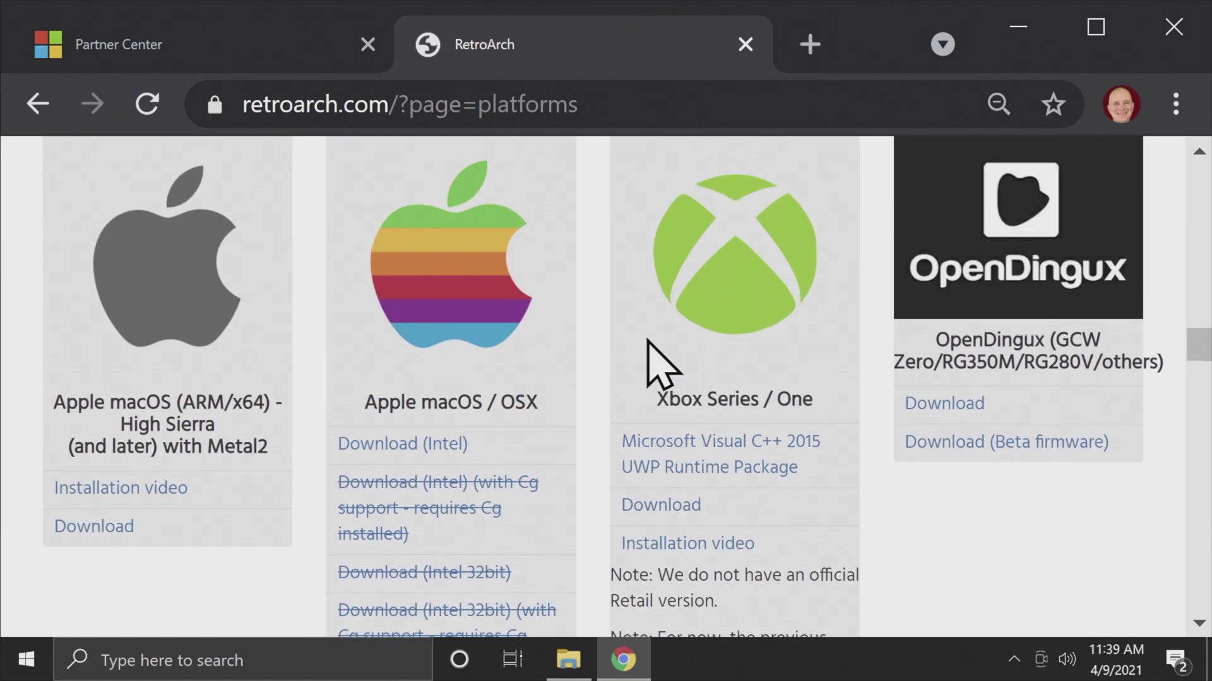
pyautogui.scroll(-2, 660, 363)
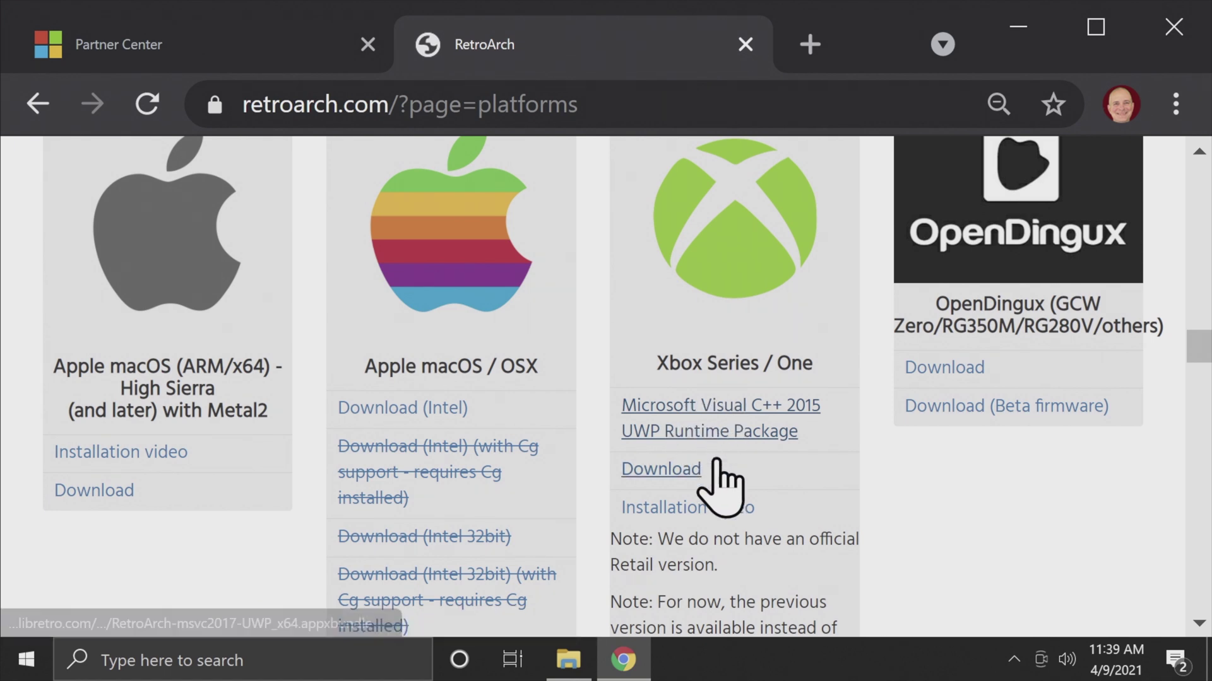
pyautogui.click(662, 467)
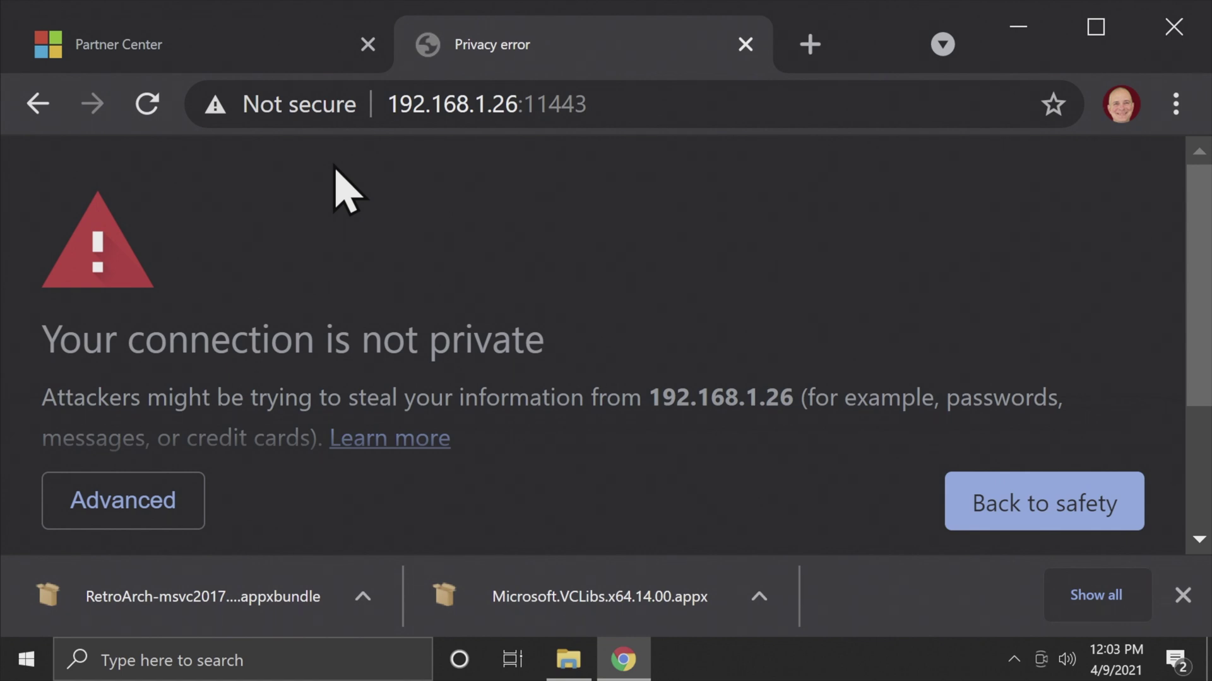
# - Dismiss the downloads bar and proceed past the certificate warning to the console's portal at 192.168.1.26:11443
pyautogui.scroll(-4, 341, 183)
pyautogui.click(1183, 595)
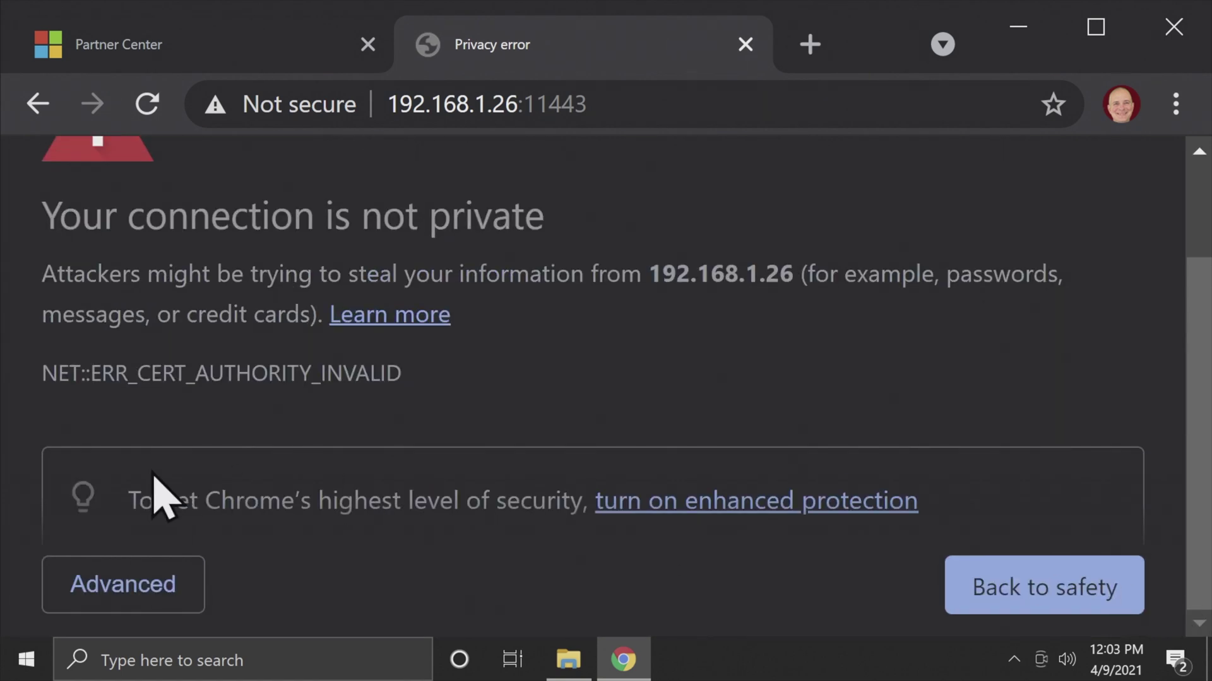
pyautogui.click(121, 583)
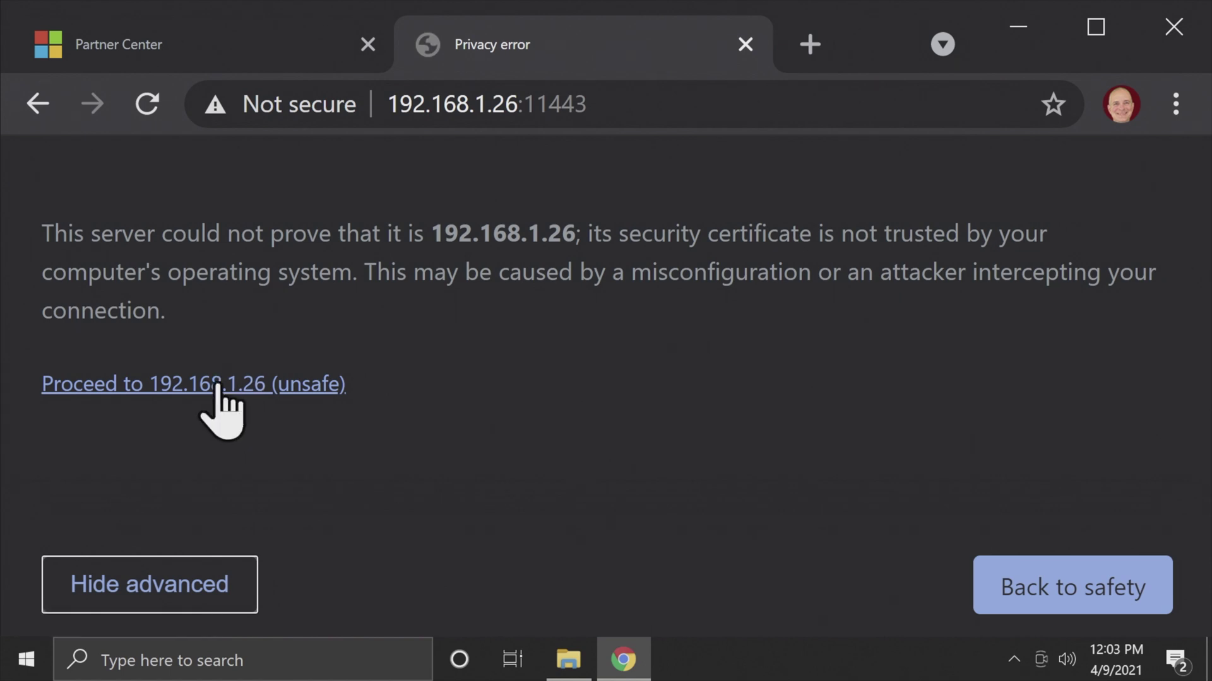
pyautogui.click(255, 386)
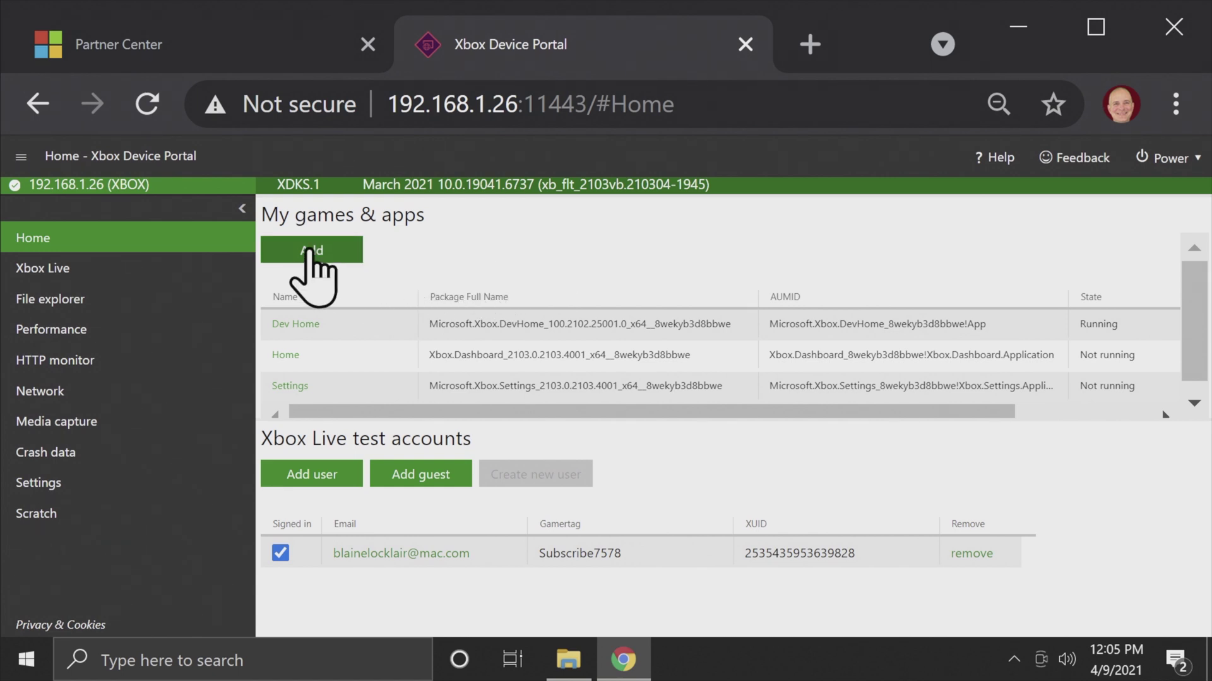
# - Add a packaged application to My games & apps using RetroArch-msvc2017-UWP_x64.appxbundle and continue to its dependencies
pyautogui.click(311, 252)
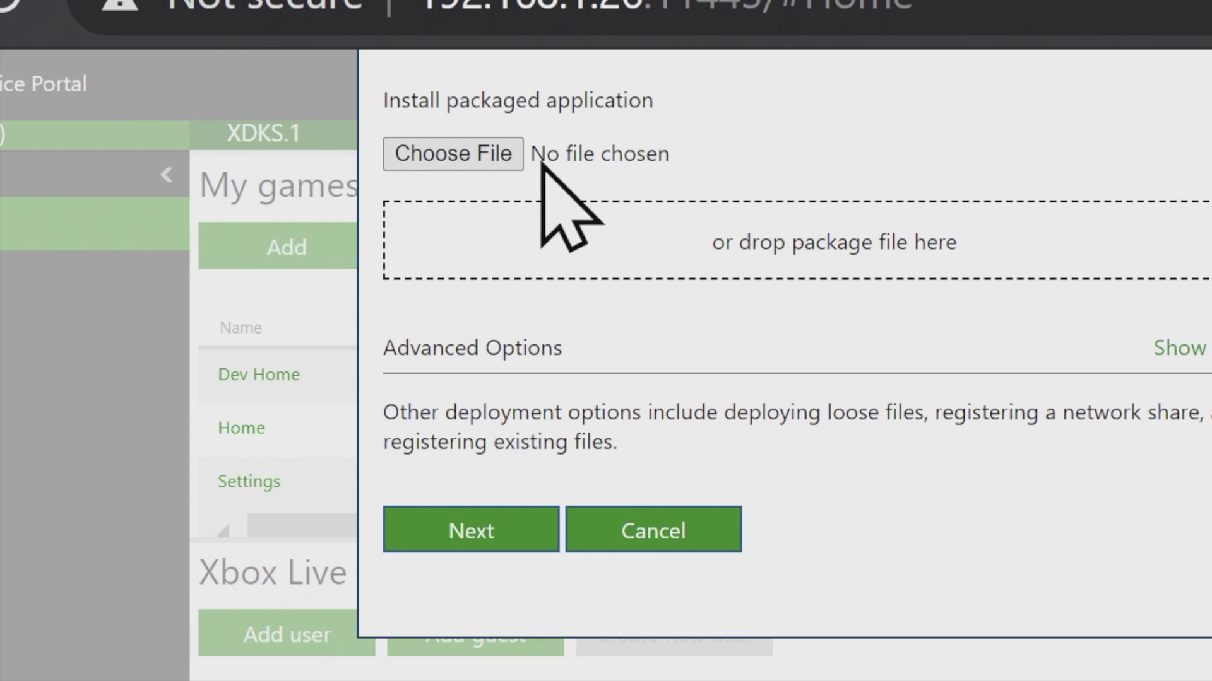
pyautogui.click(467, 152)
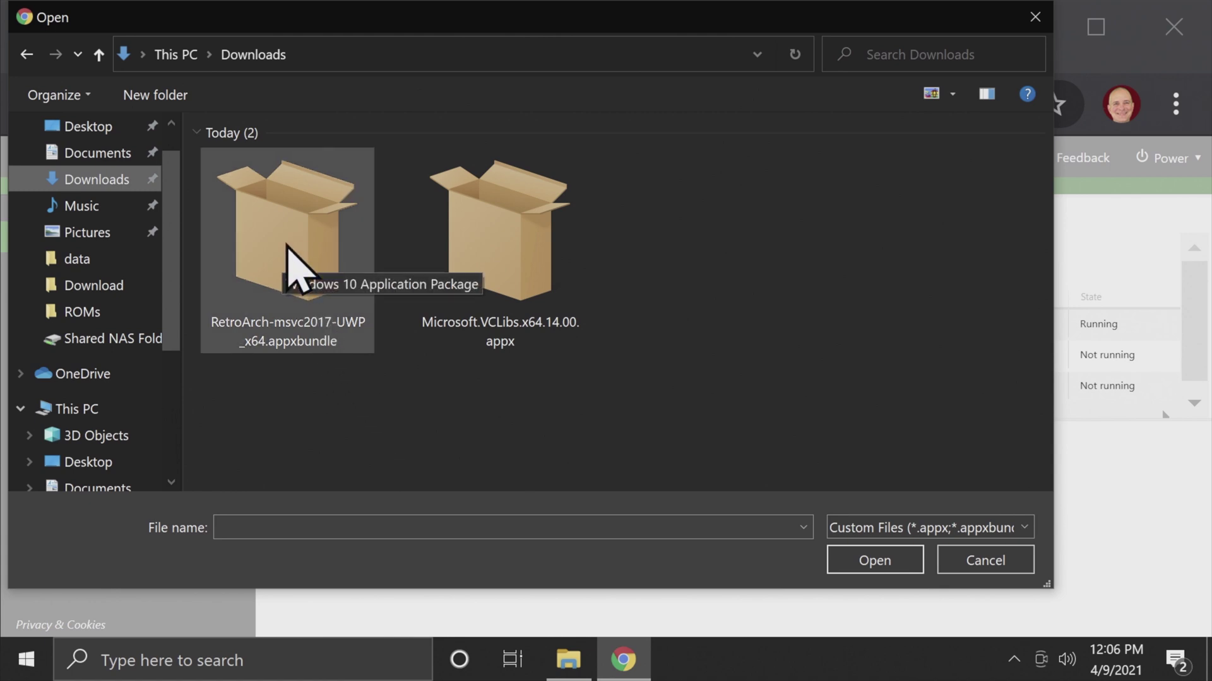
pyautogui.doubleClick(287, 246)
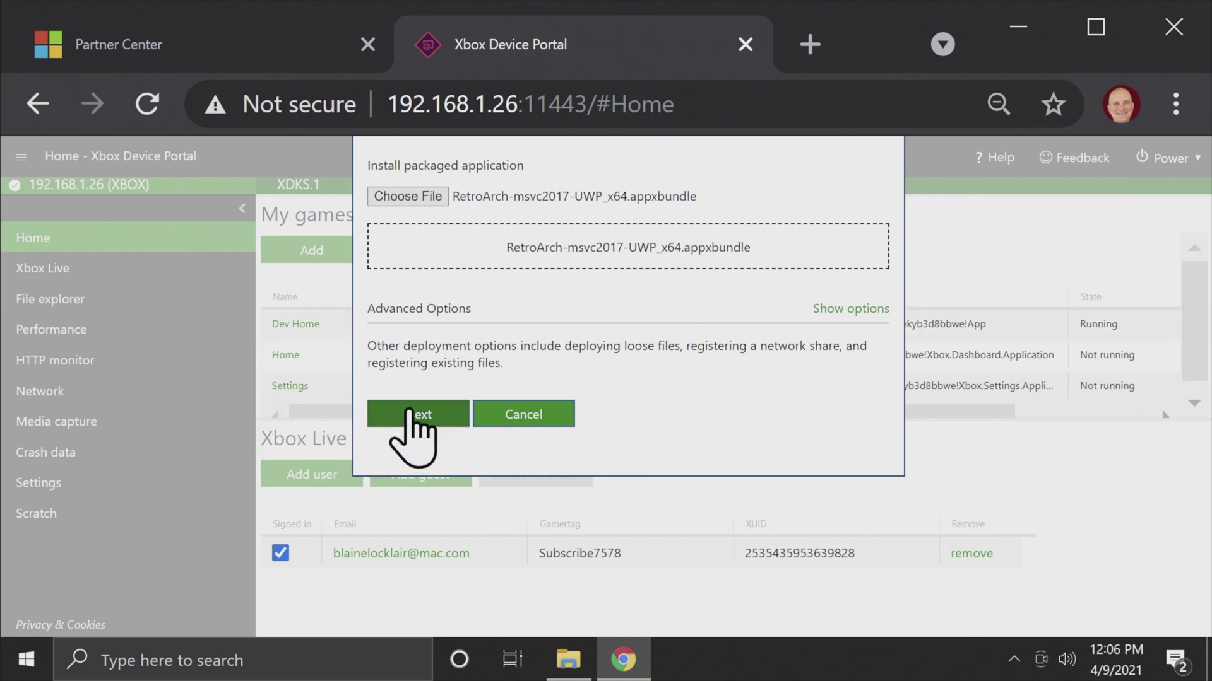
pyautogui.click(413, 416)
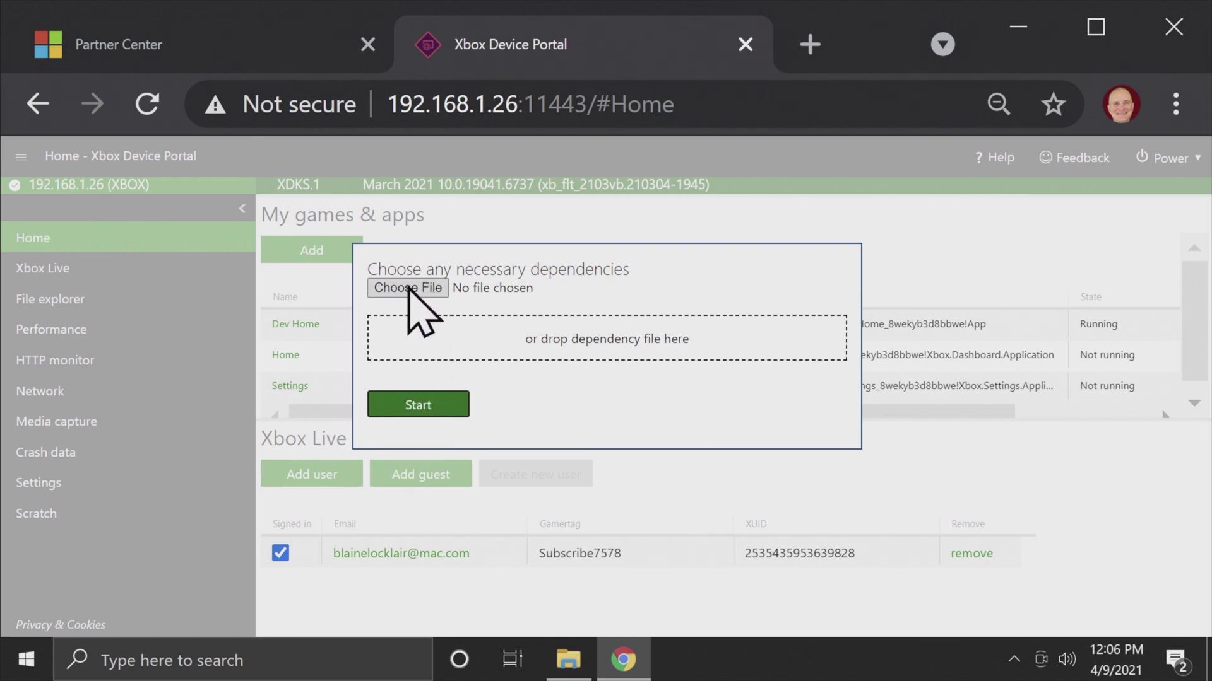
# - Add Microsoft.VCLibs.x64.14.00.appx as the dependency, install the package and close the installation progress
pyautogui.click(409, 288)
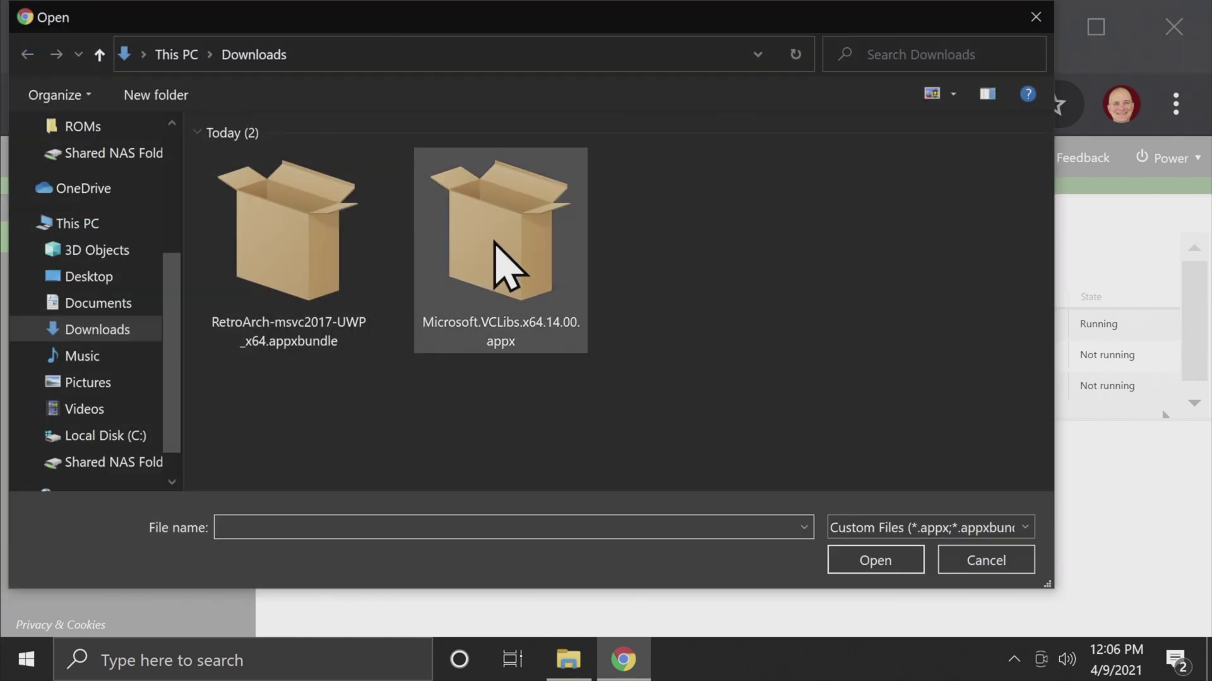
pyautogui.doubleClick(490, 240)
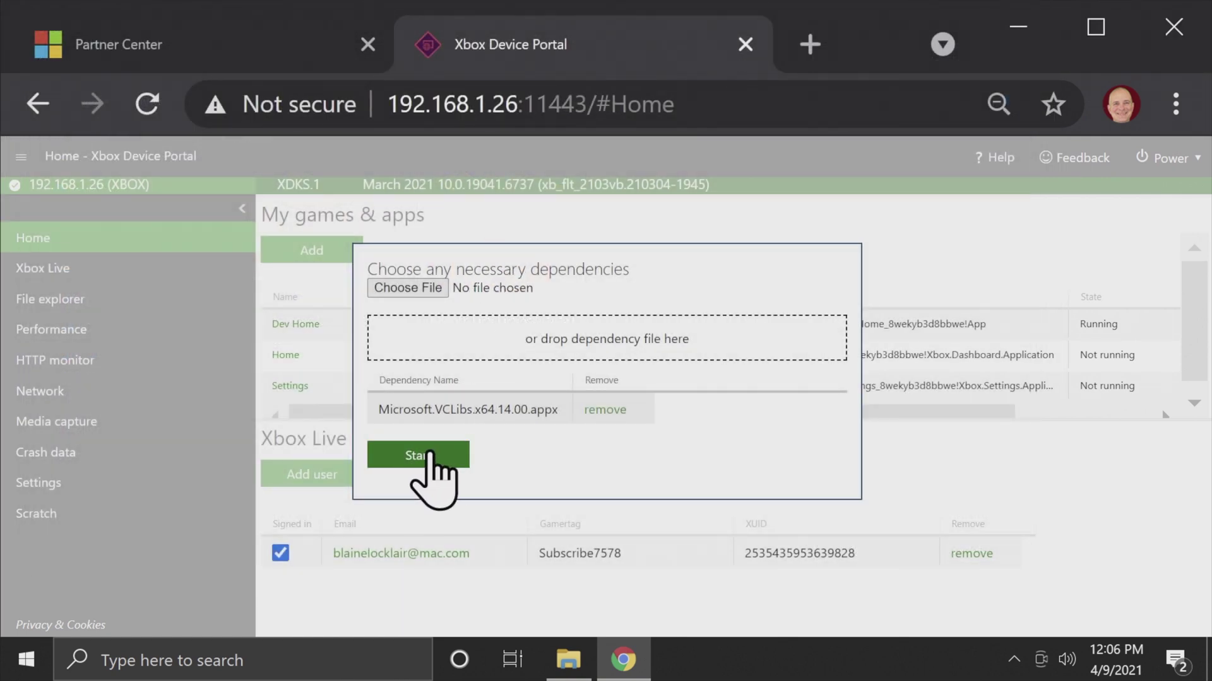
pyautogui.click(429, 453)
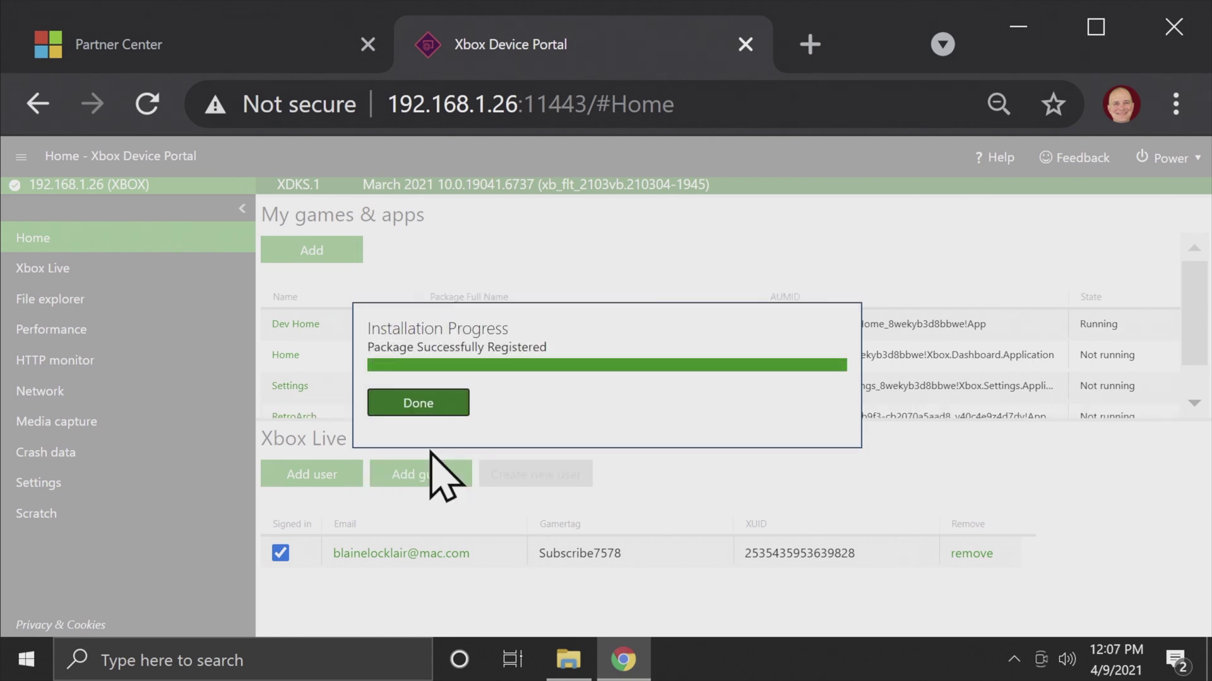
pyautogui.click(419, 403)
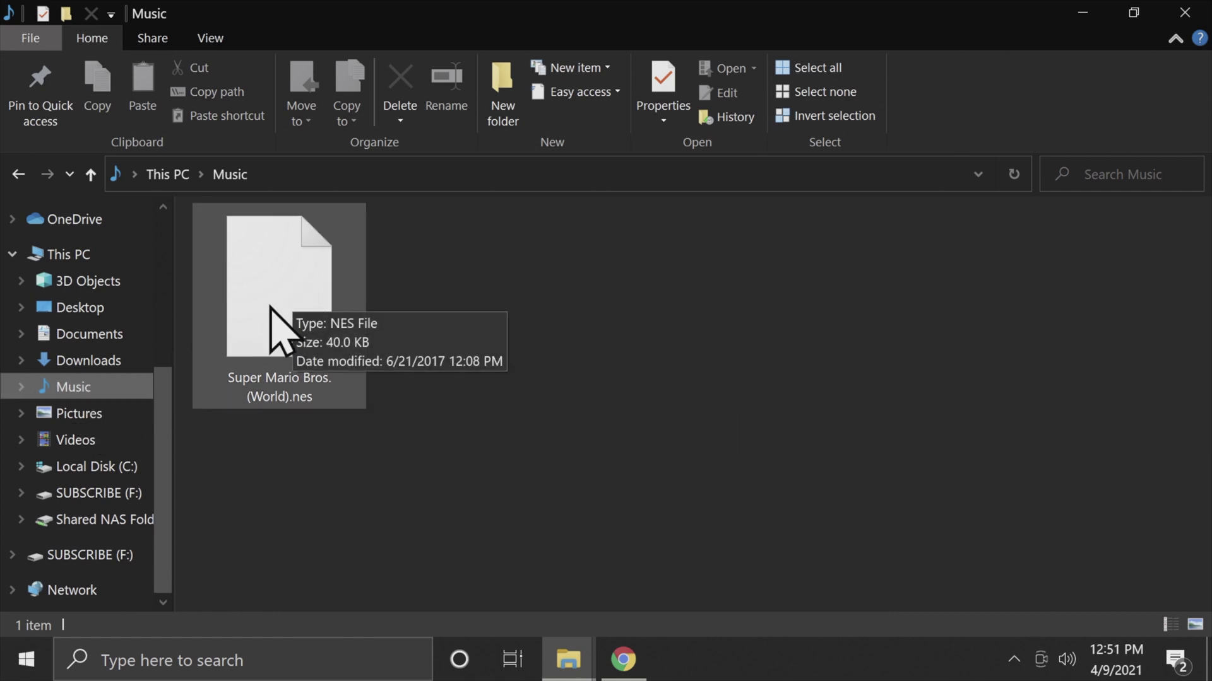
# - Copy Super Mario Bros. (World).nes from the Music folder to the SUBSCRIBE (F:) drive, accepting the copy without its properties
pyautogui.rightClick(285, 293)
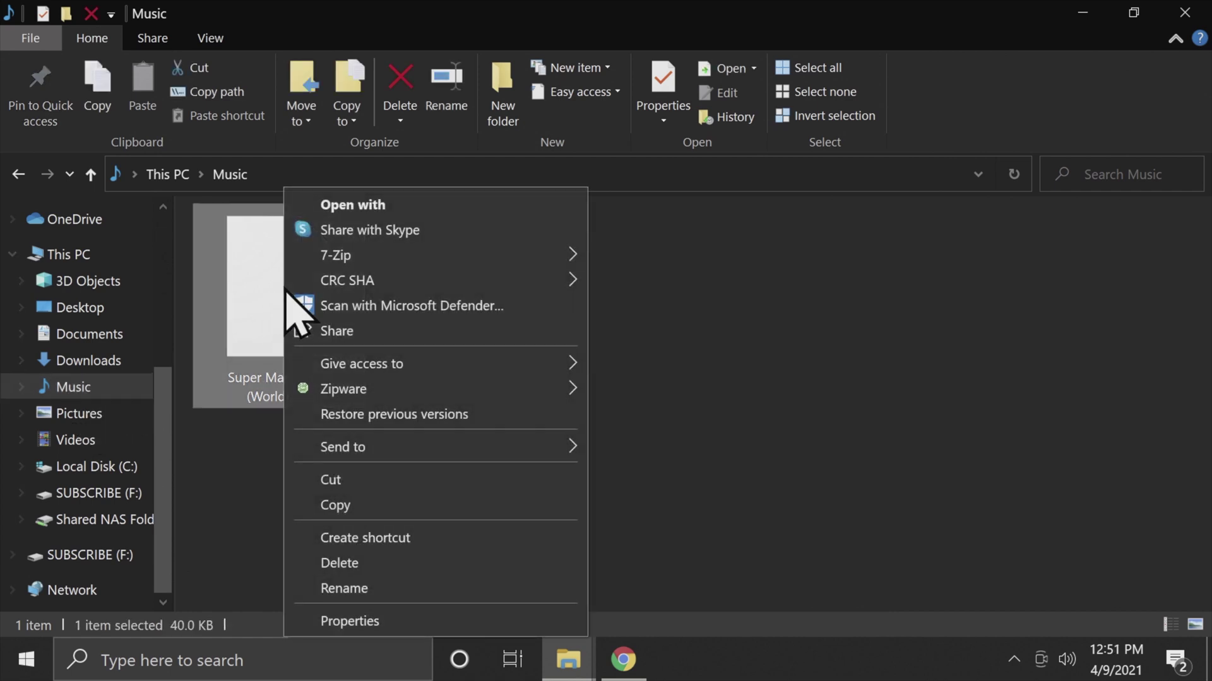
pyautogui.click(344, 505)
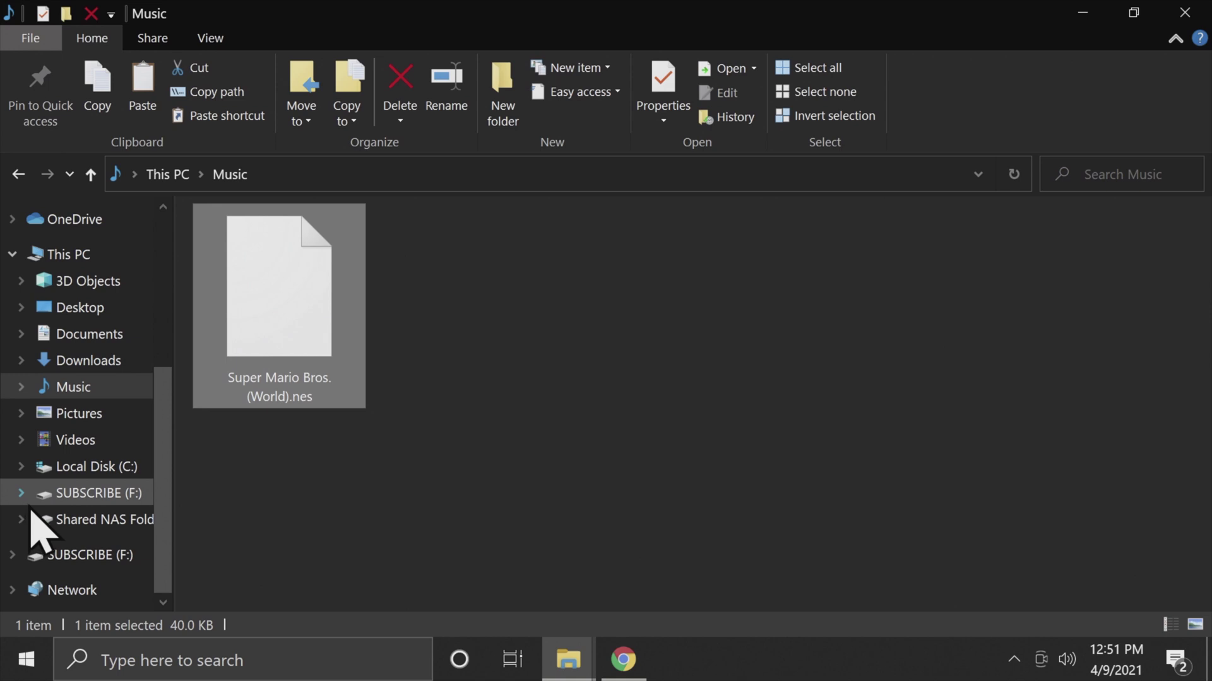
pyautogui.click(86, 495)
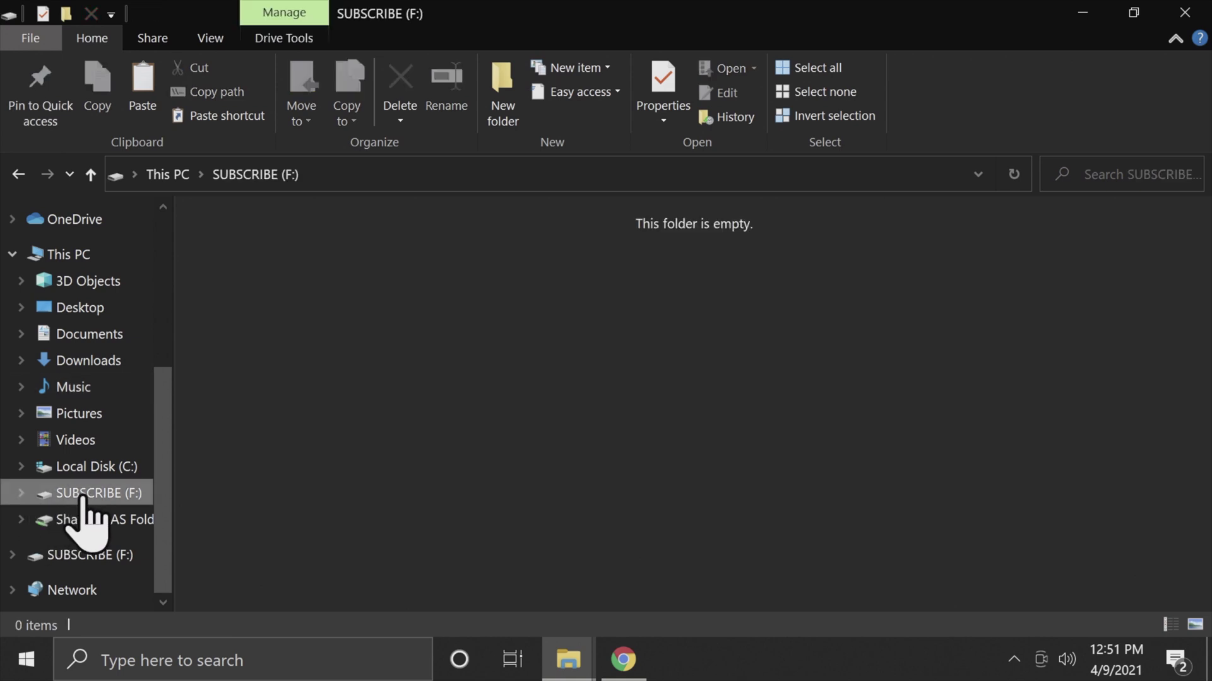
pyautogui.rightClick(314, 360)
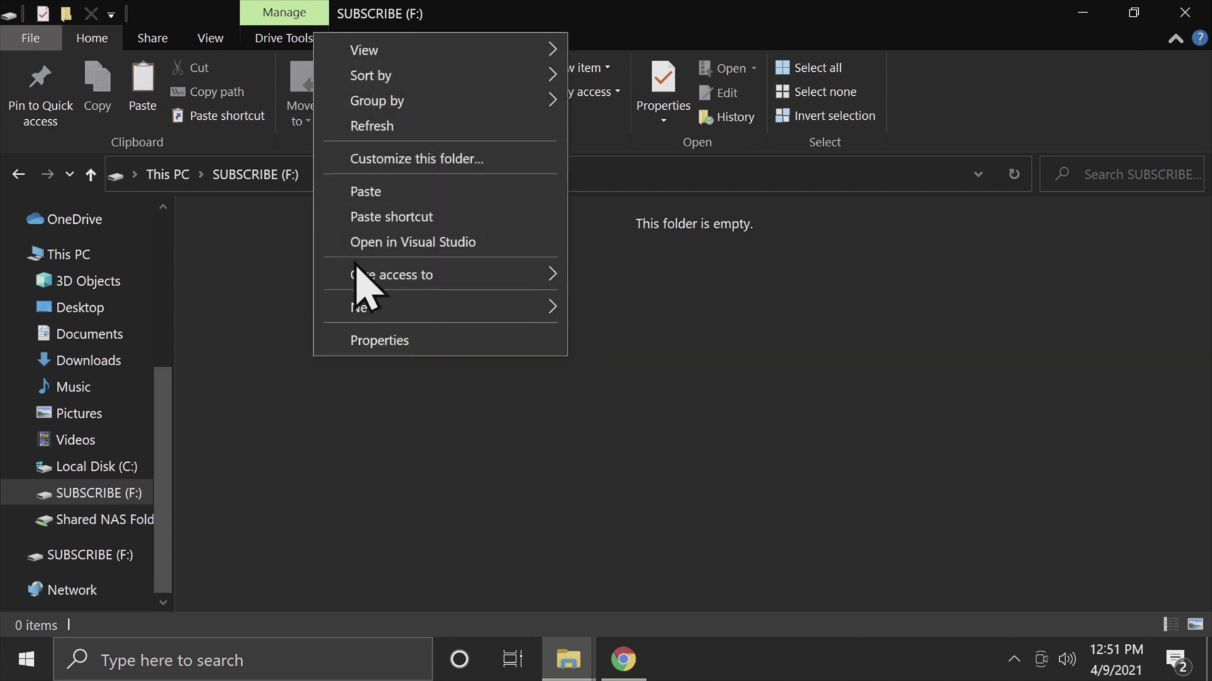
pyautogui.click(360, 193)
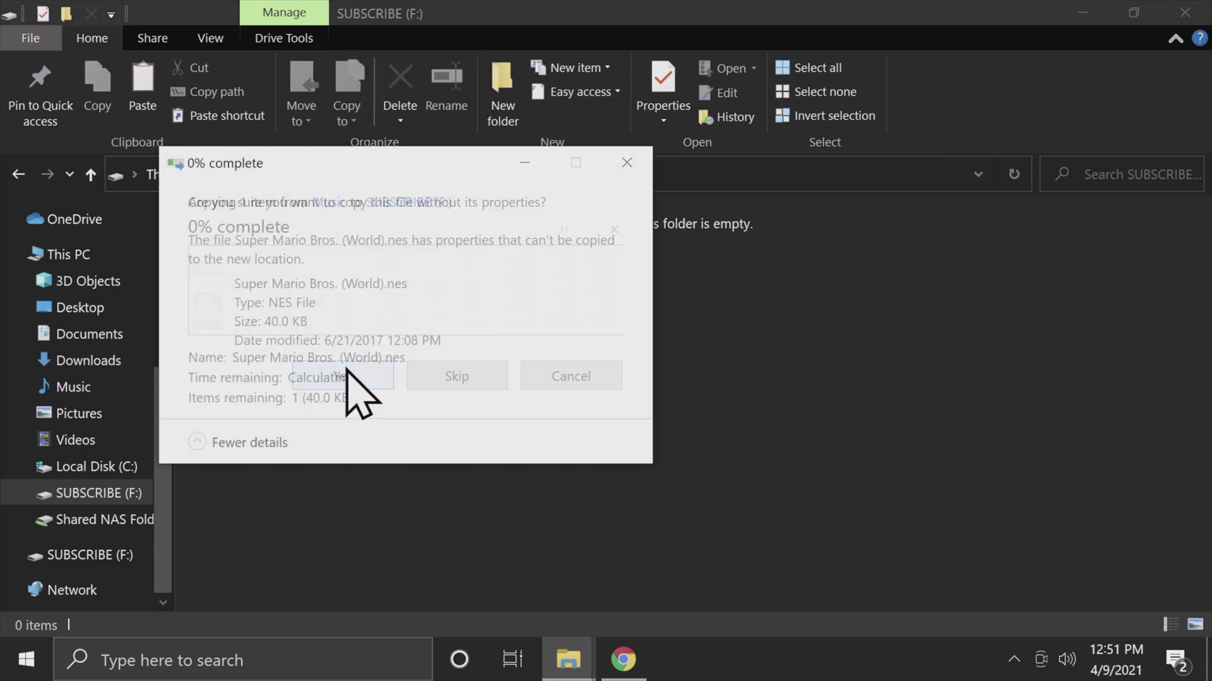
pyautogui.click(351, 384)
pyautogui.click(373, 508)
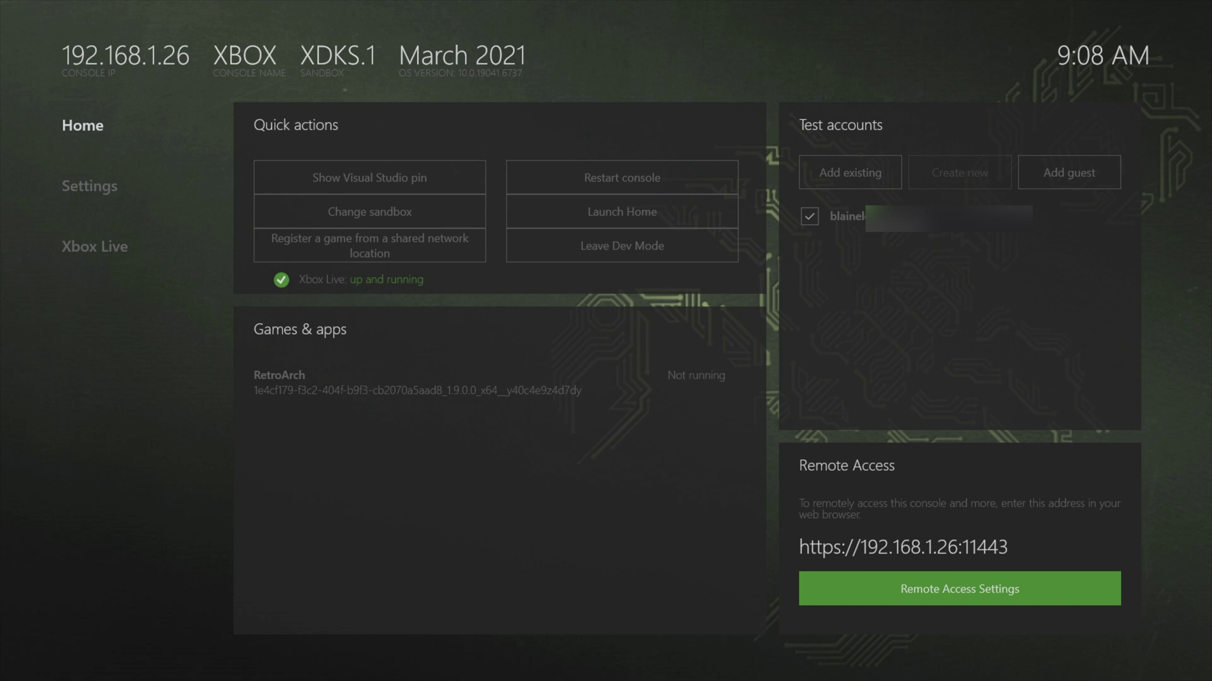
# - On the console's Dev Home, open the app details of RetroArch in Games & apps
pyautogui.press('Up')
pyautogui.press('Left')
pyautogui.press('Down')
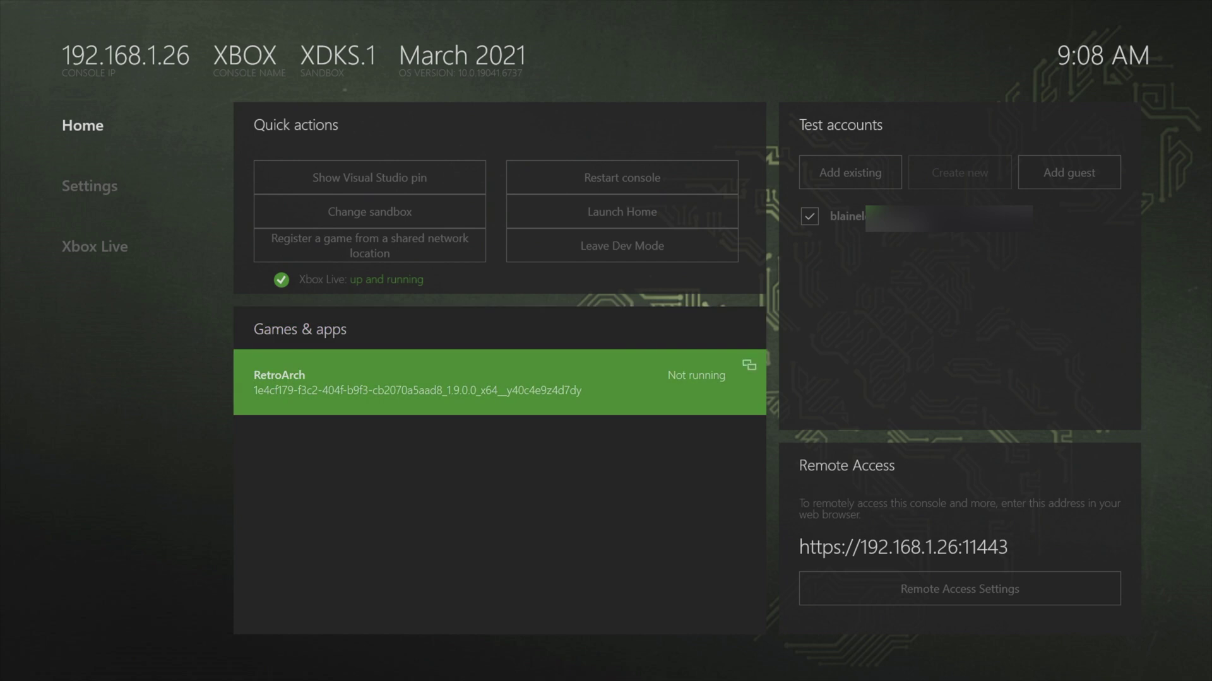
pyautogui.press('Menu')
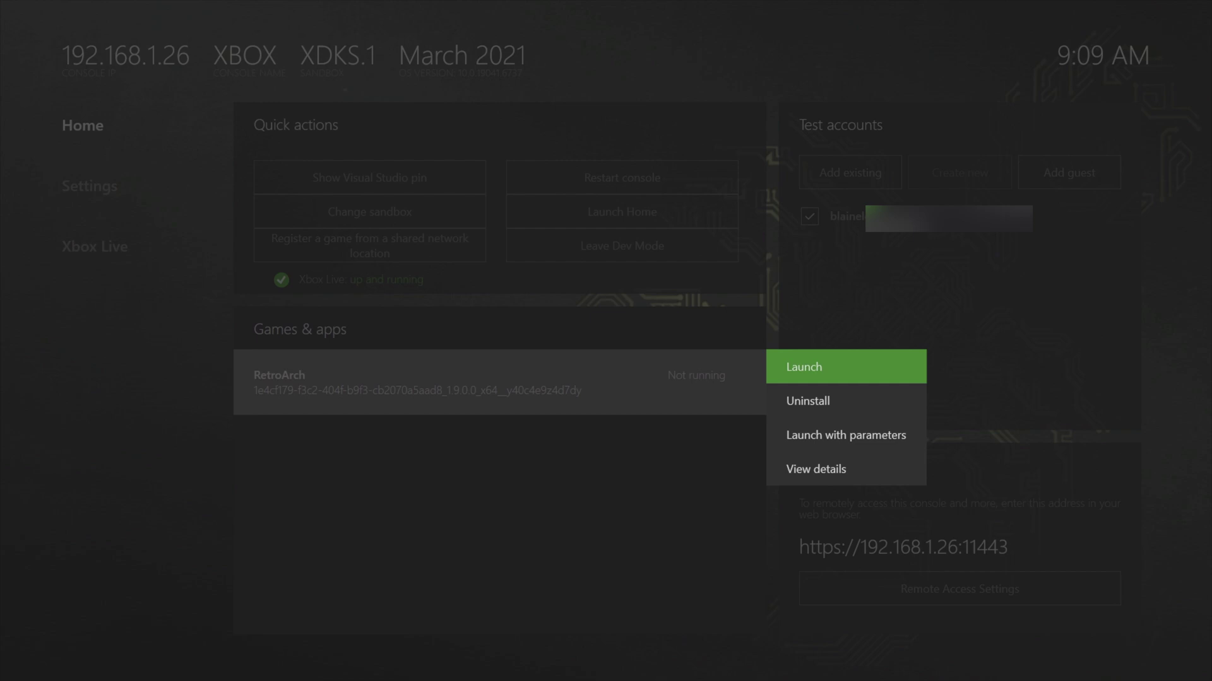
pyautogui.press('Down')
pyautogui.press('Down')
pyautogui.press('Down')
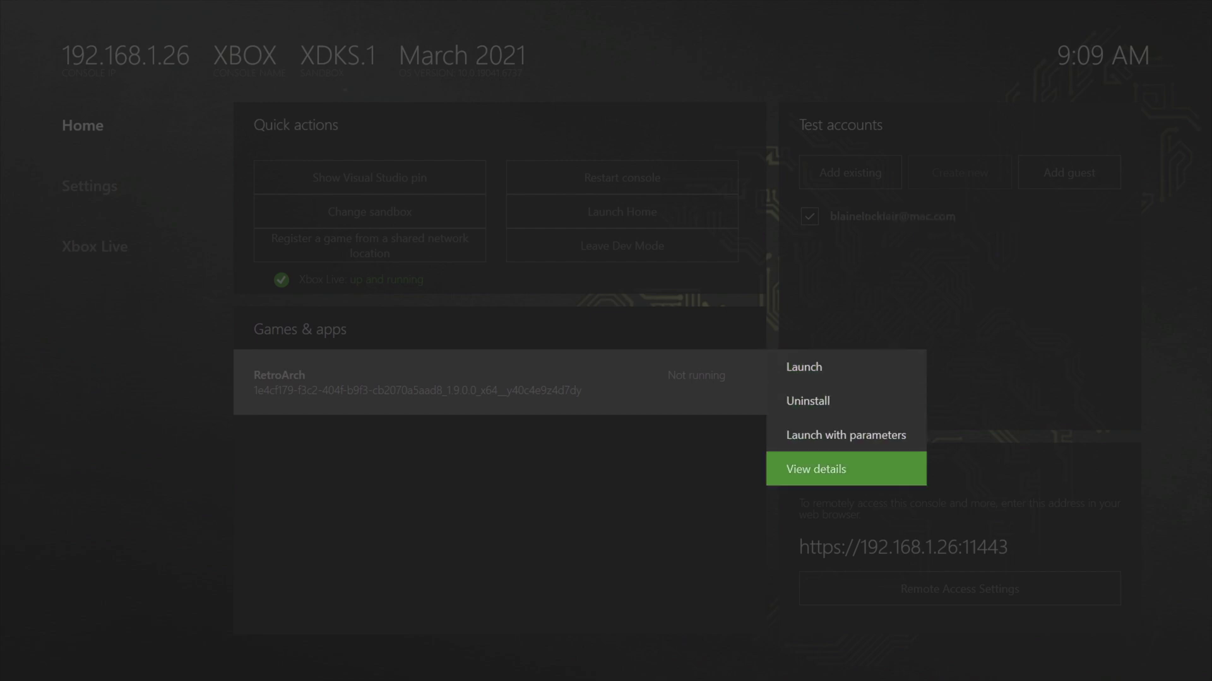
pyautogui.press('Return')
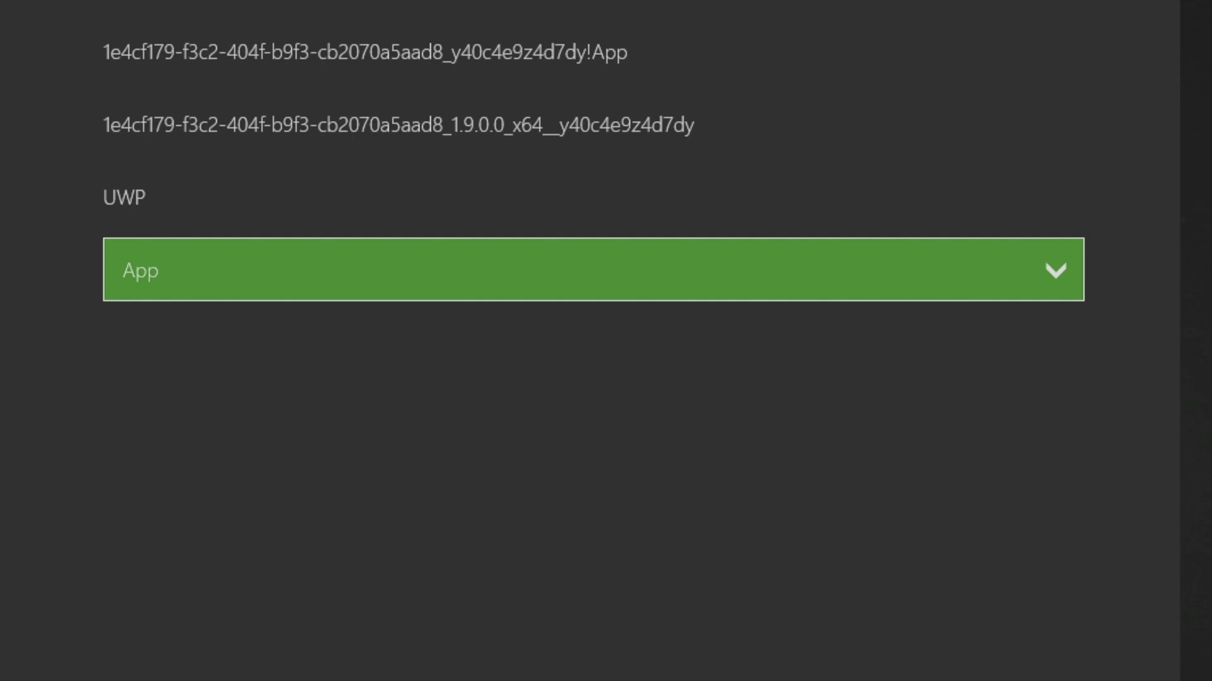
# - Set RetroArch's app type to Game and return to the Dev Home overview
pyautogui.press('Return')
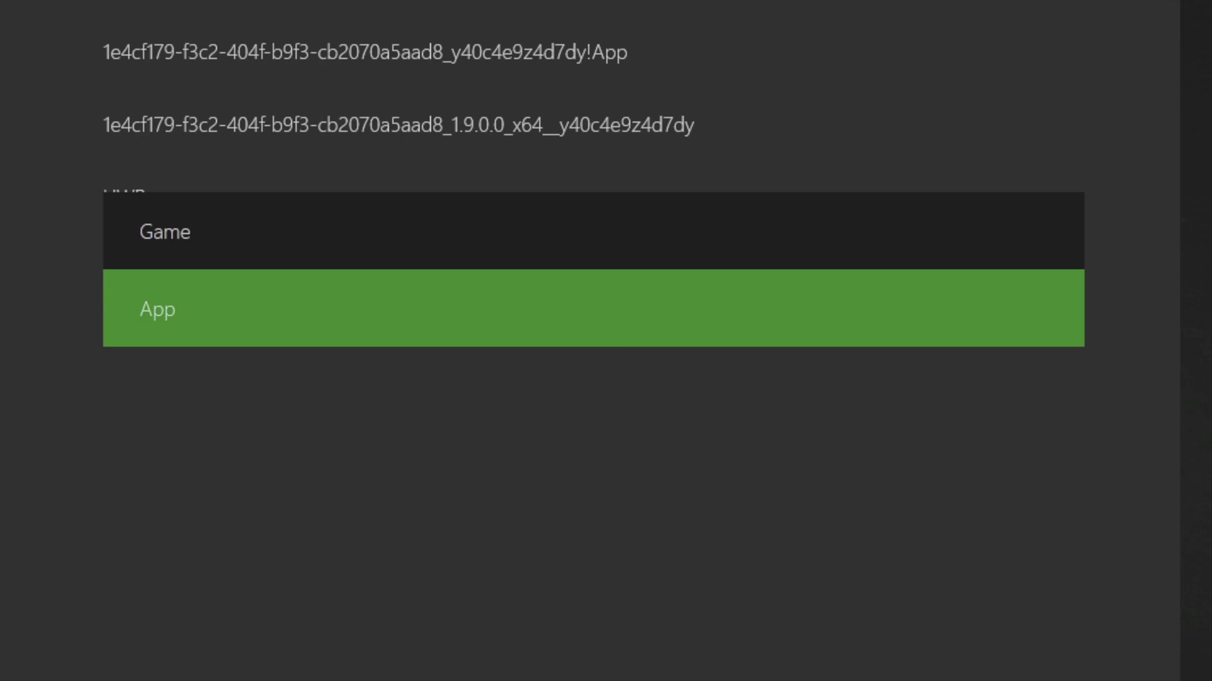
pyautogui.press('Up')
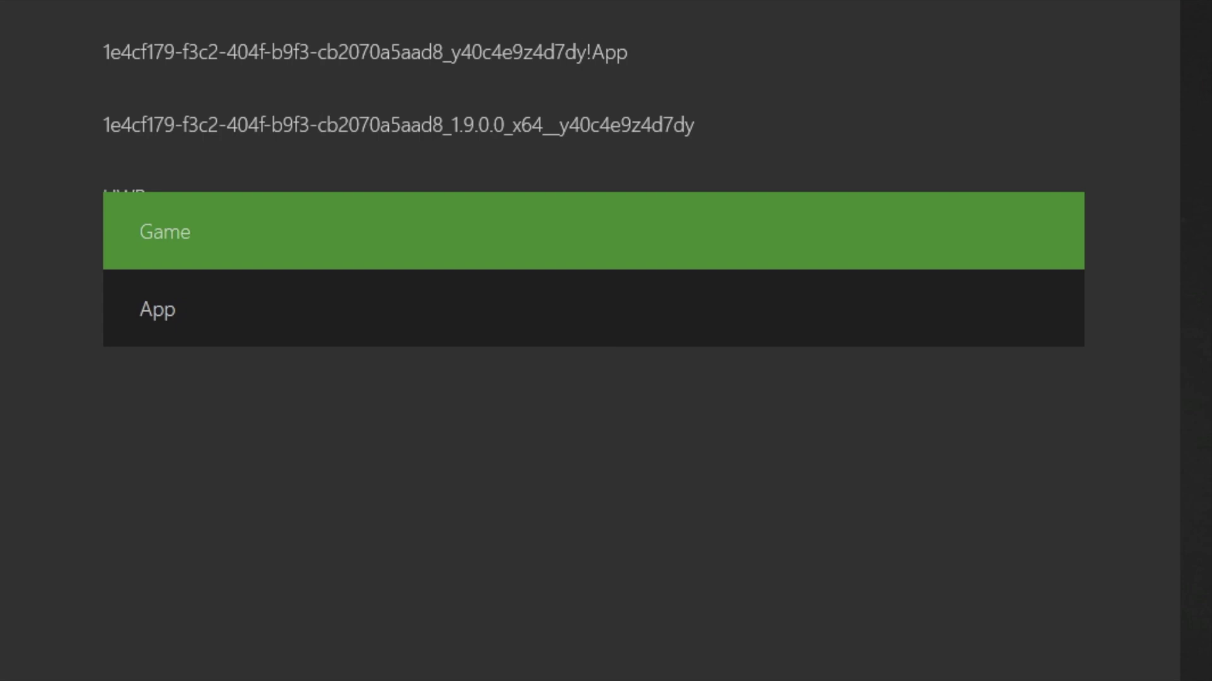
pyautogui.press('Return')
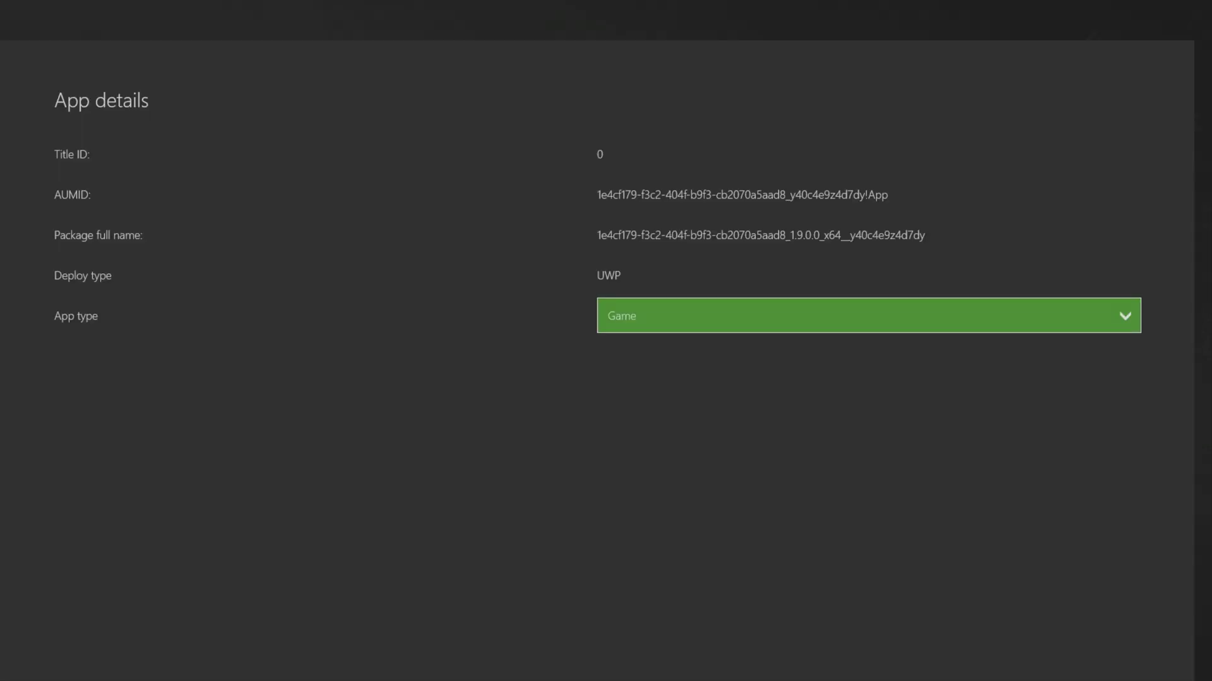
pyautogui.press('Escape')
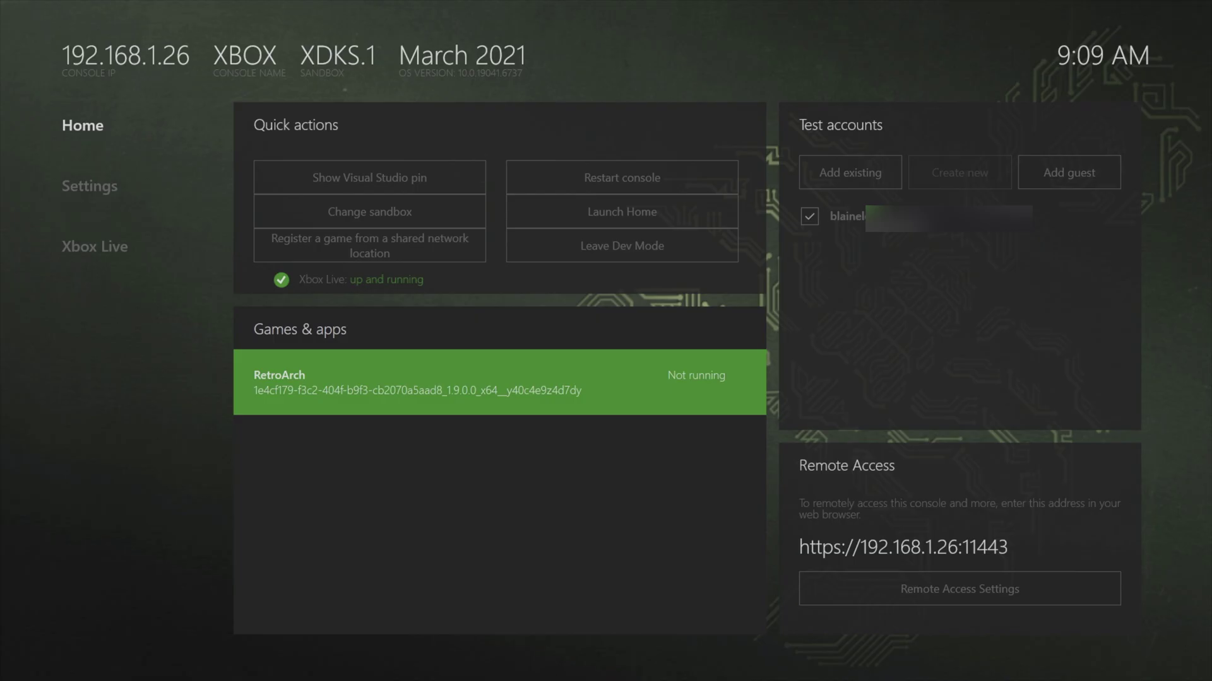
# - Restart the console from the quick actions and sign back in with the existing profile
pyautogui.press('Up')
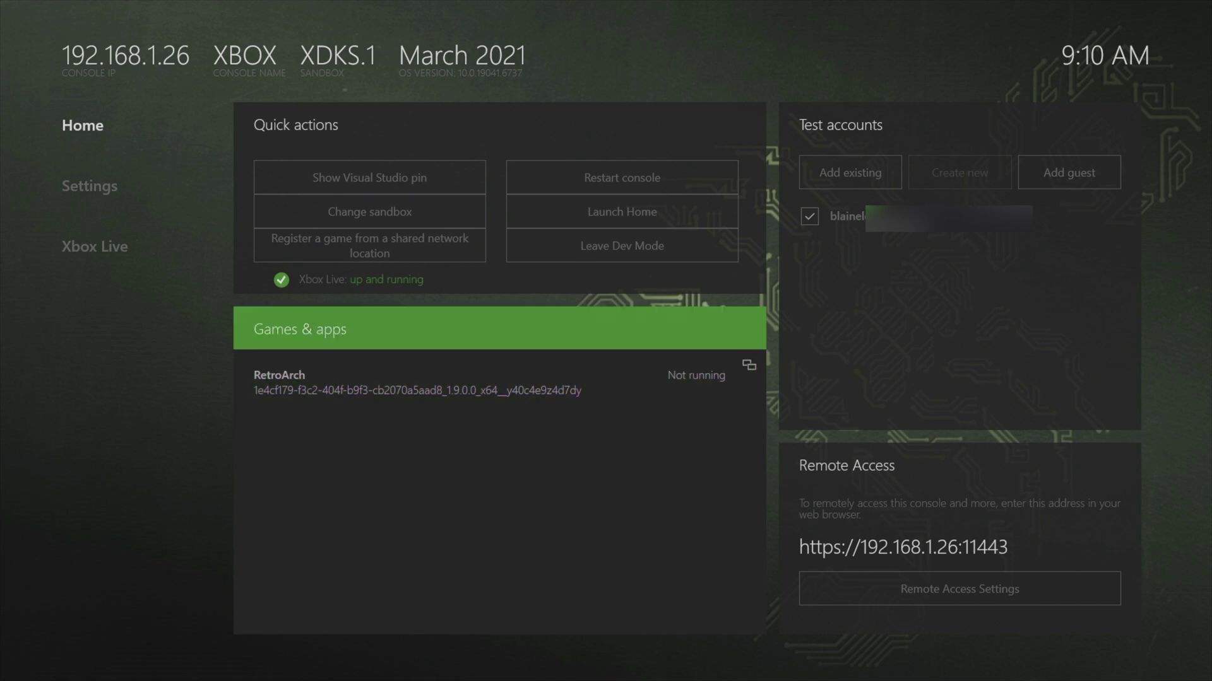
pyautogui.press('Up')
pyautogui.press('Up')
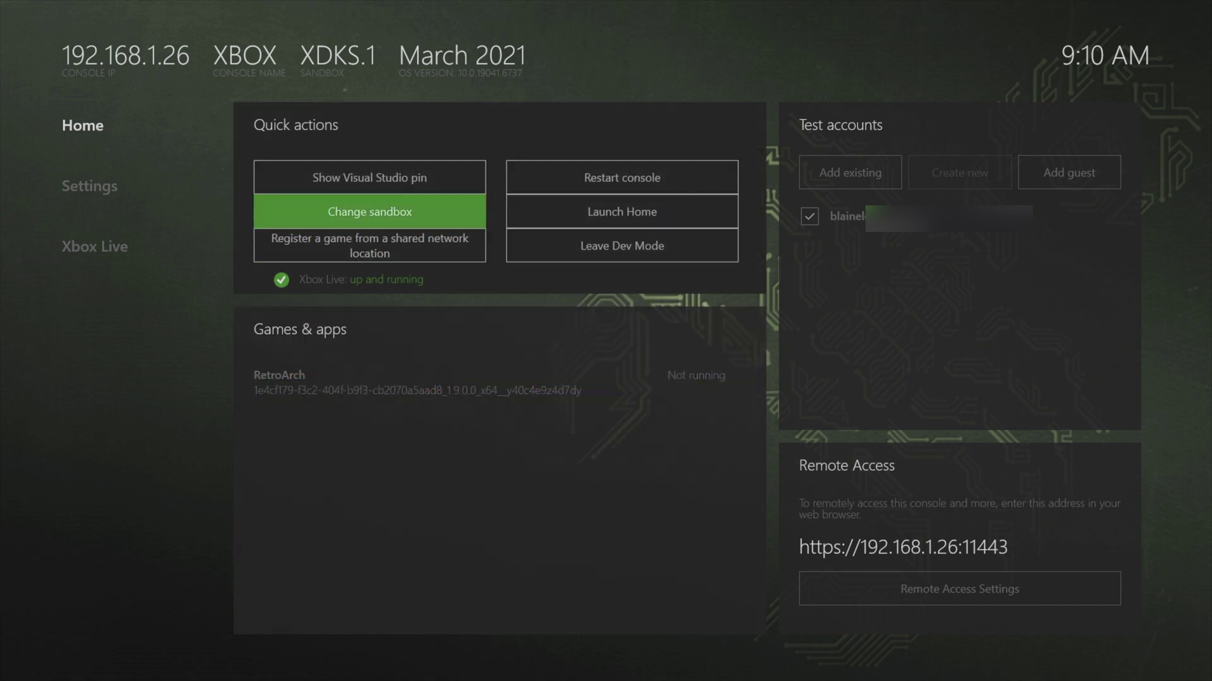
pyautogui.press('Up')
pyautogui.press('Right')
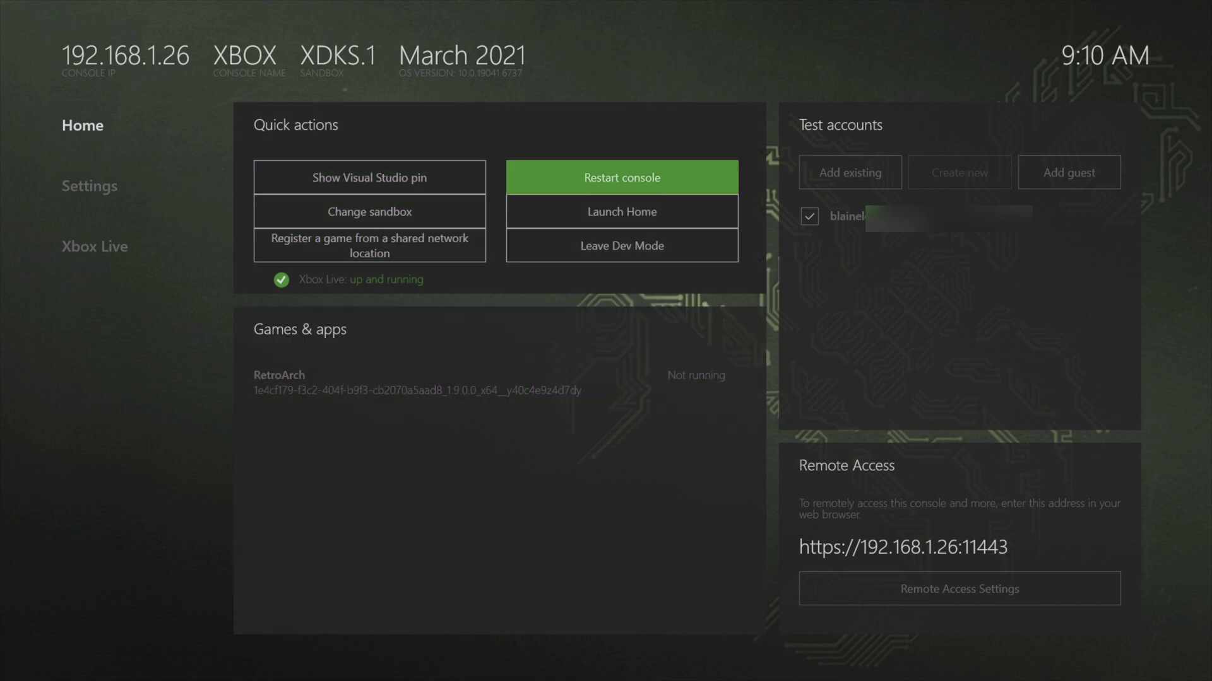
pyautogui.press('Return')
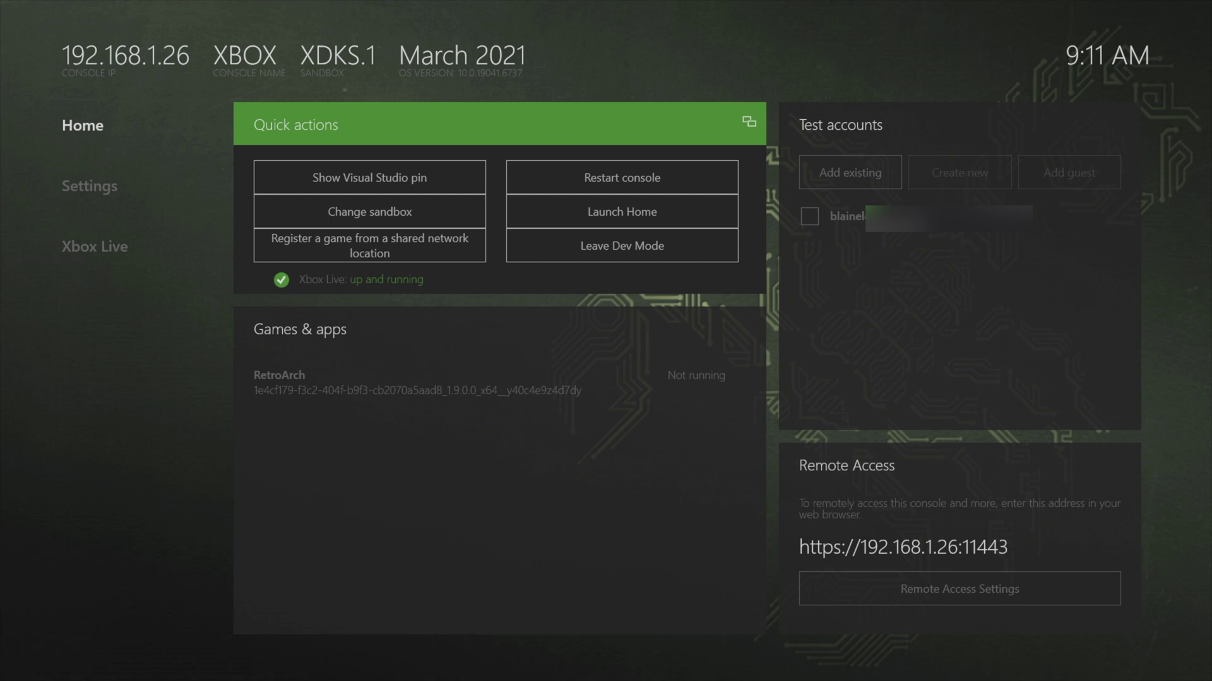
pyautogui.press('super')
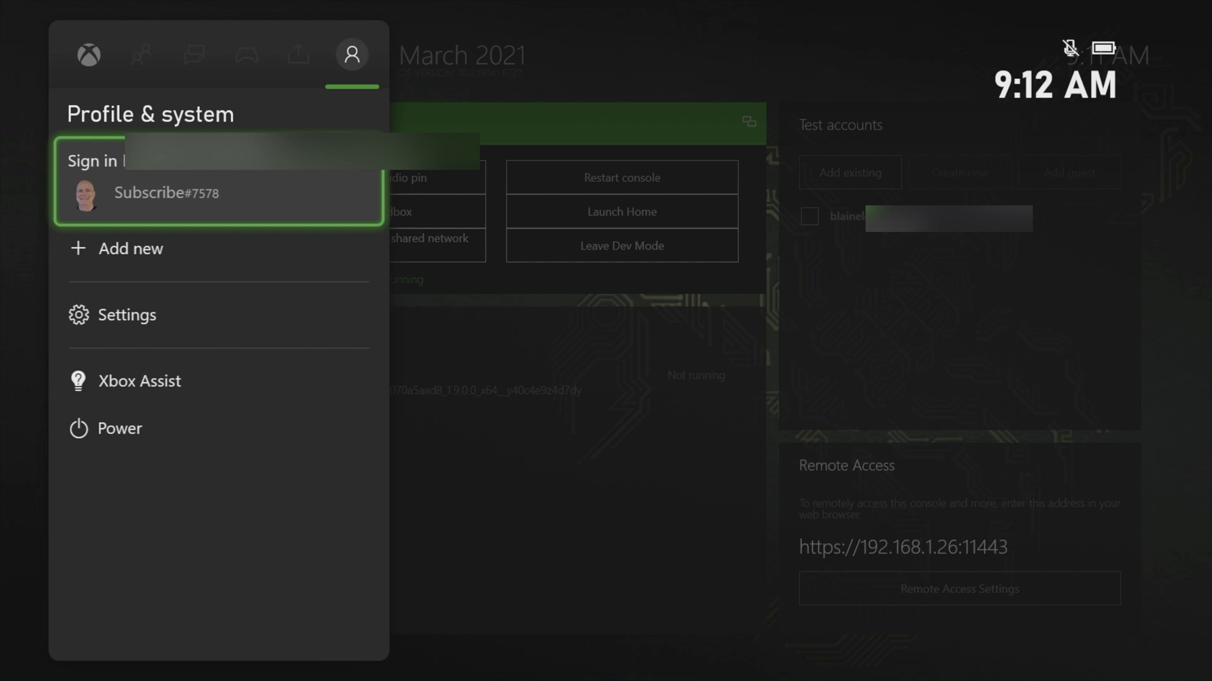
pyautogui.press('Return')
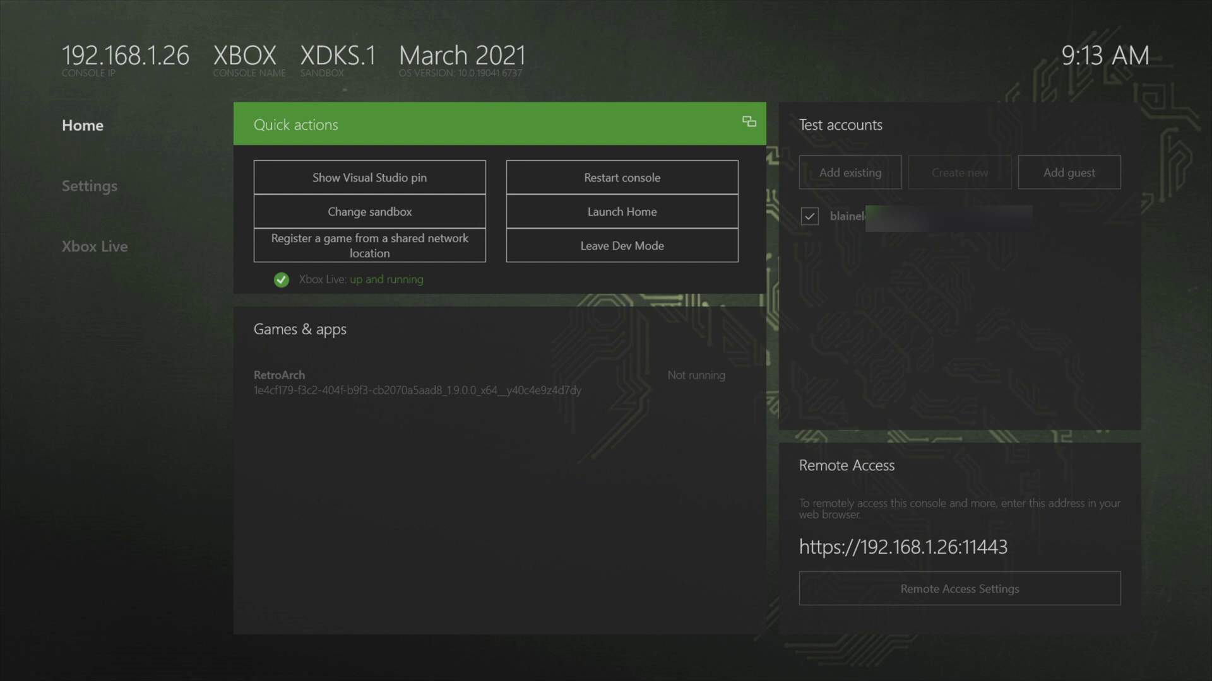
# - Launch the Xbox Home screen and start RetroArch from the Games list of My games & apps
pyautogui.press('Down')
pyautogui.press('Right')
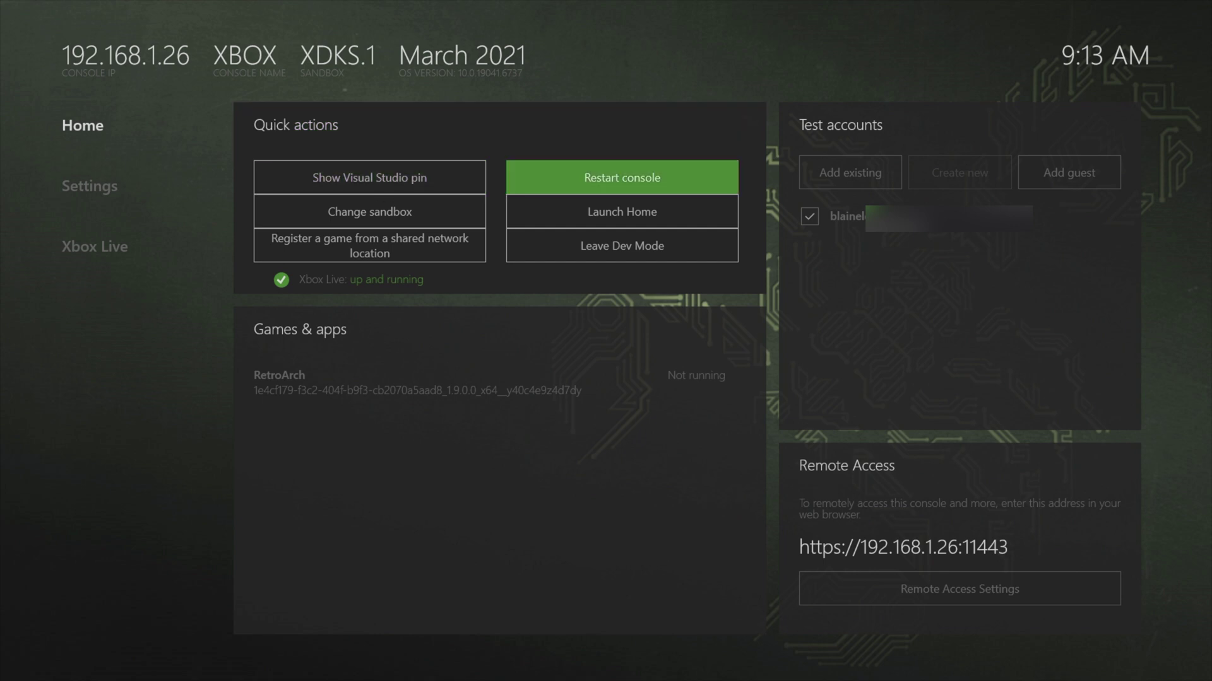
pyautogui.press('Down')
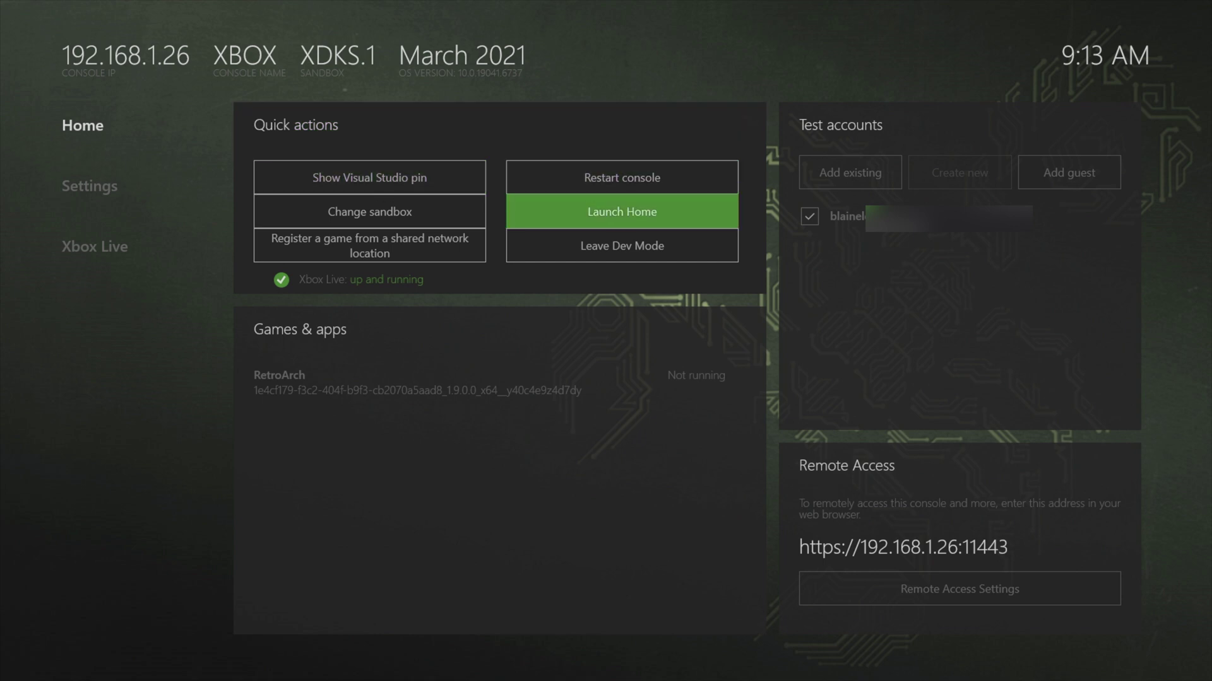
pyautogui.press('Return')
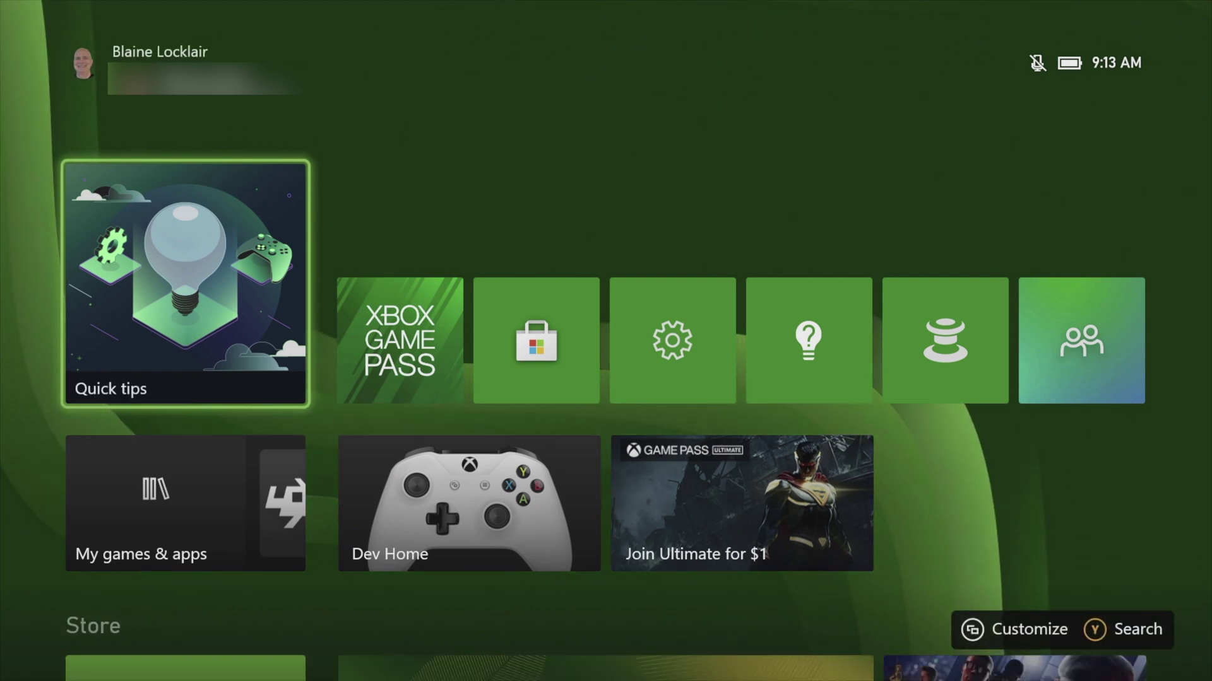
pyautogui.press('Down')
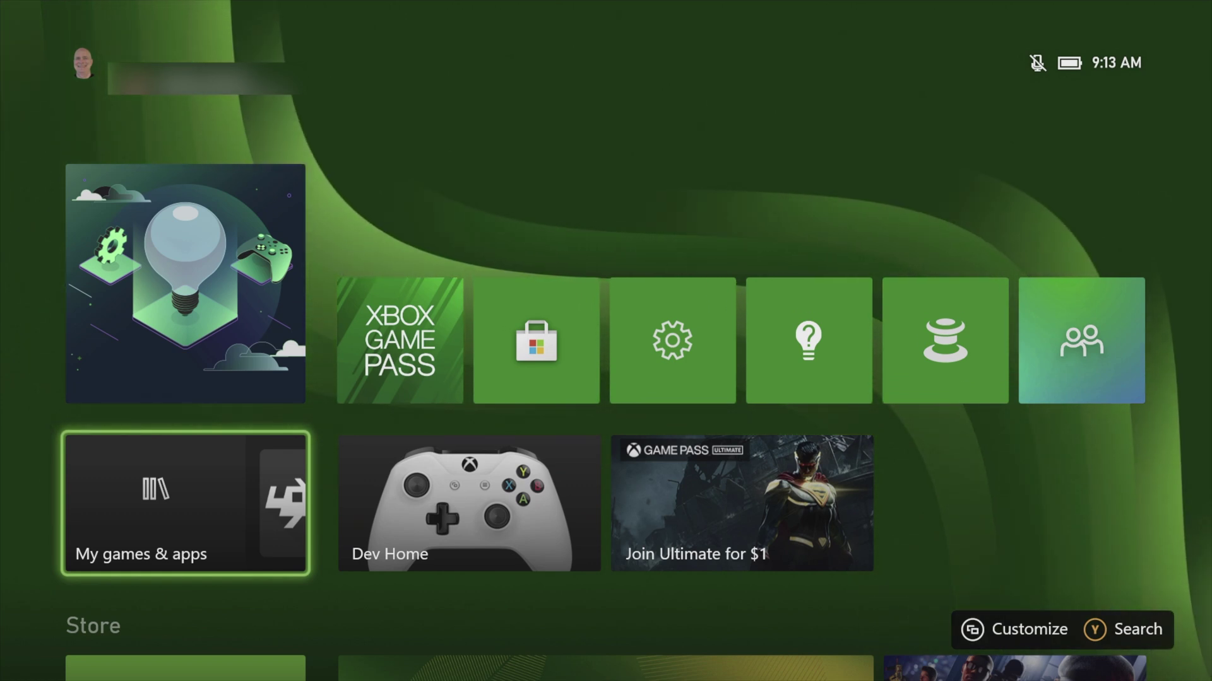
pyautogui.press('Return')
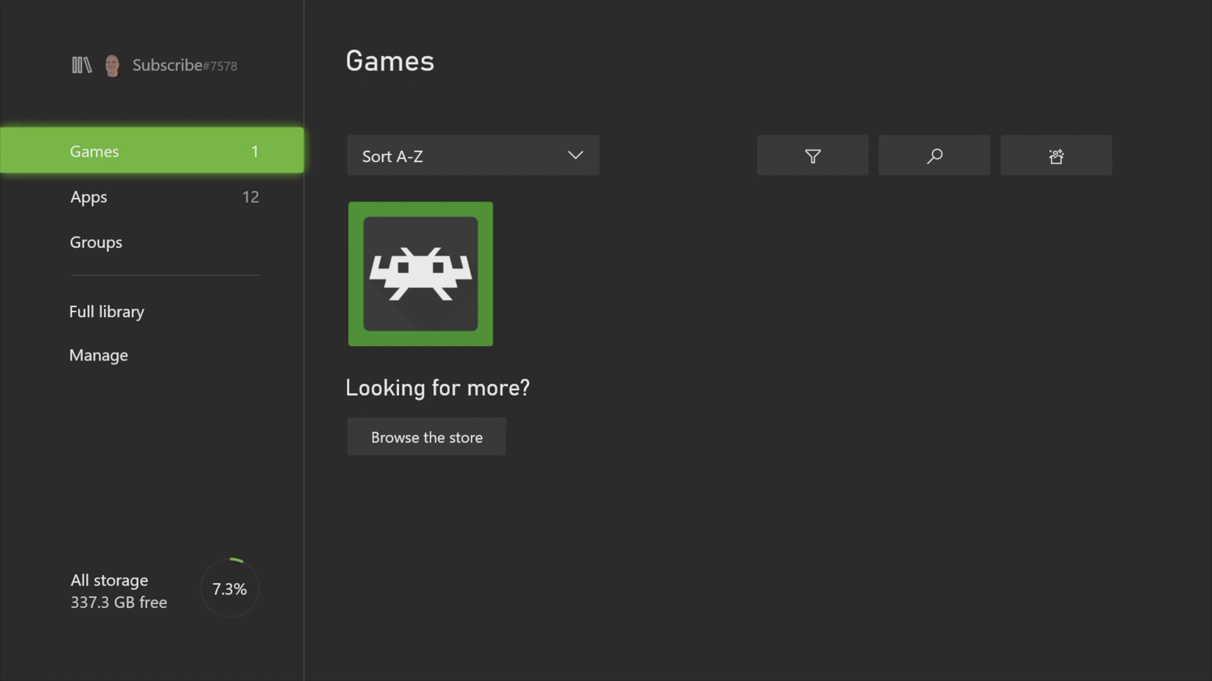
pyautogui.press('Right')
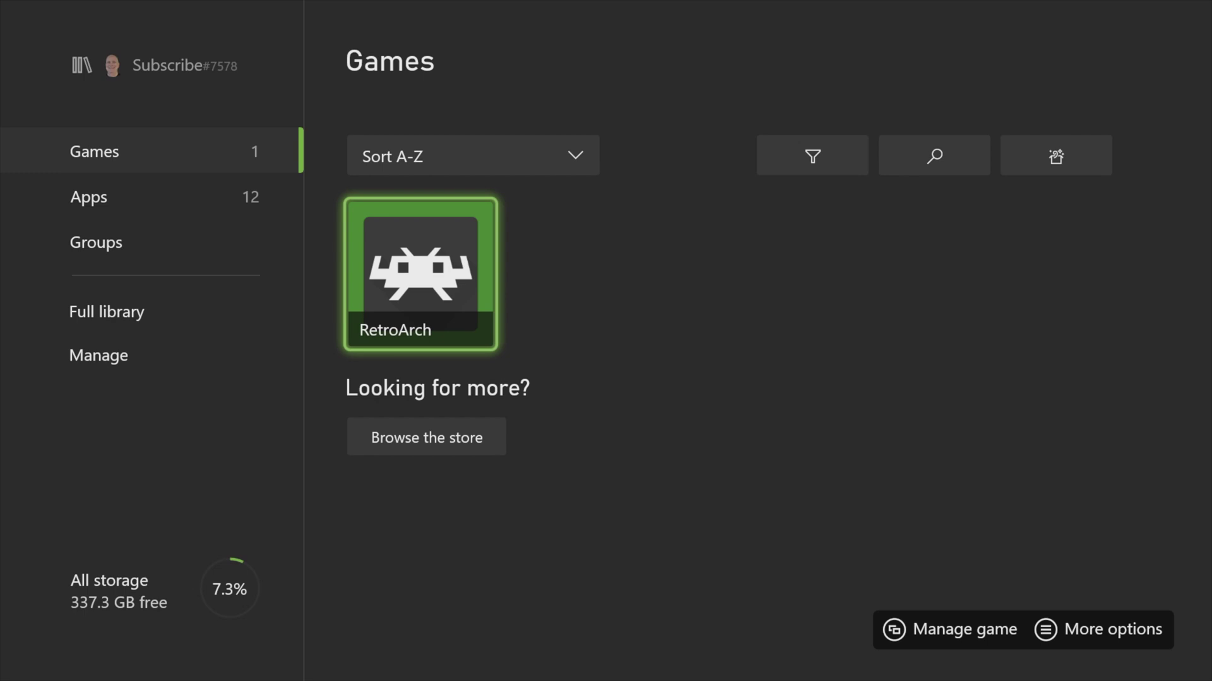
pyautogui.press('Return')
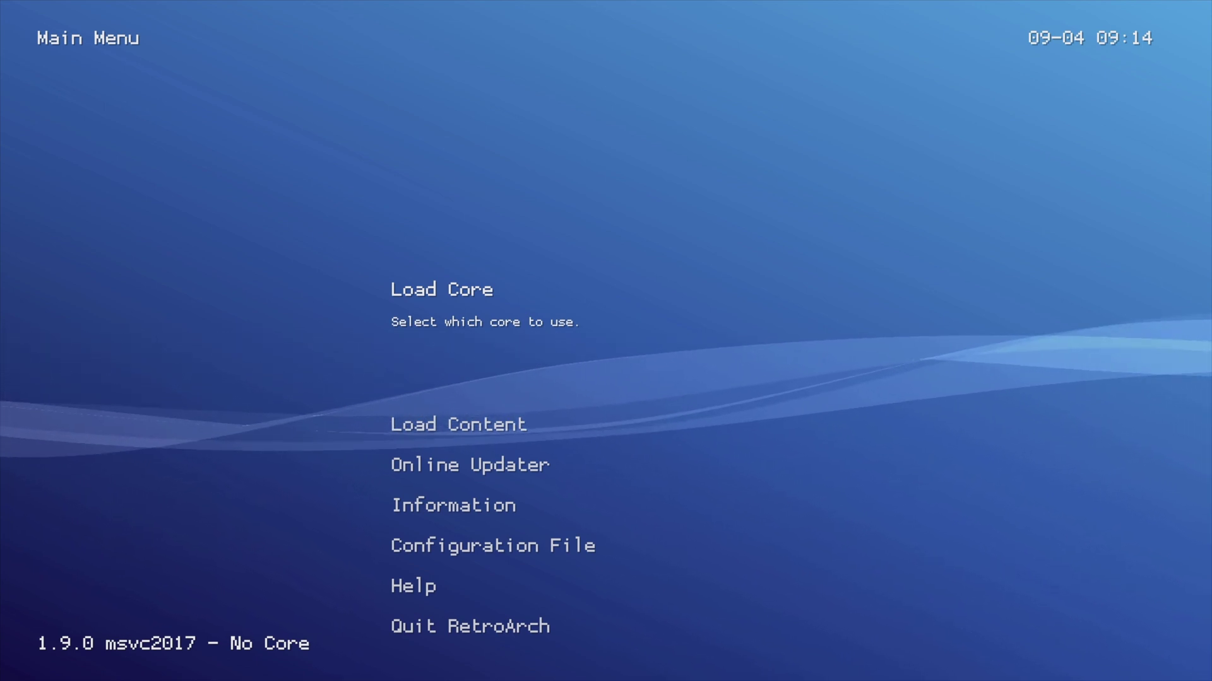
# - Update the core info files through RetroArch's Online Updater
pyautogui.press('Down')
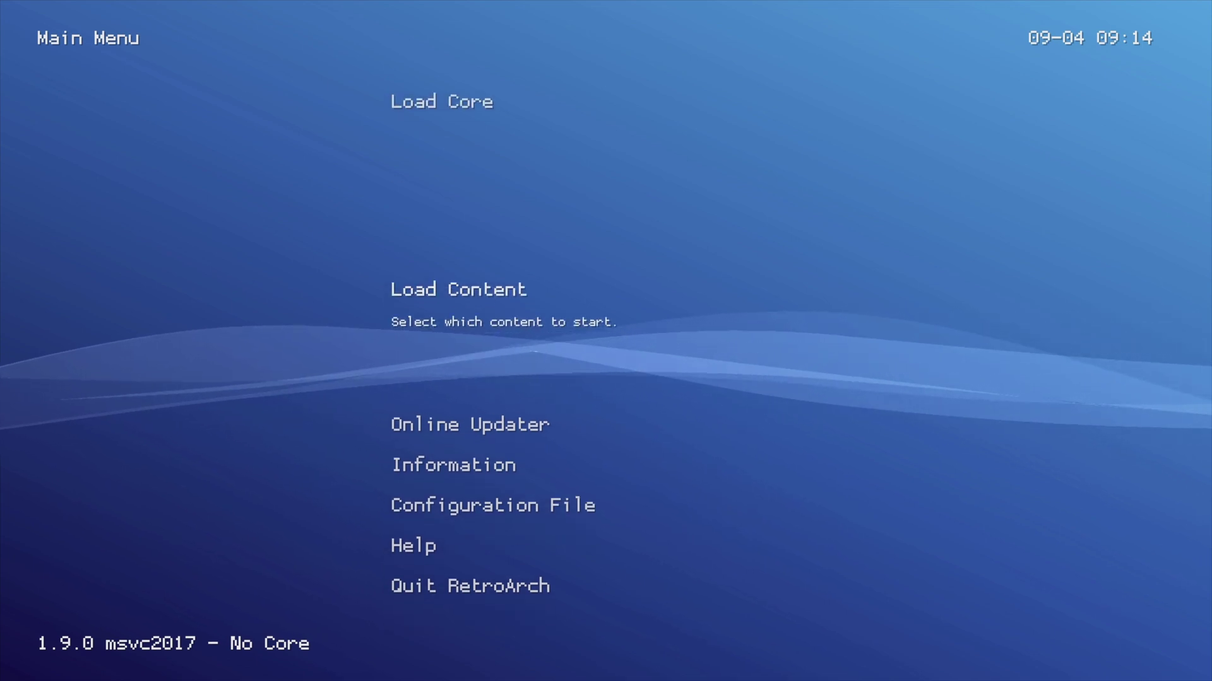
pyautogui.press('Down')
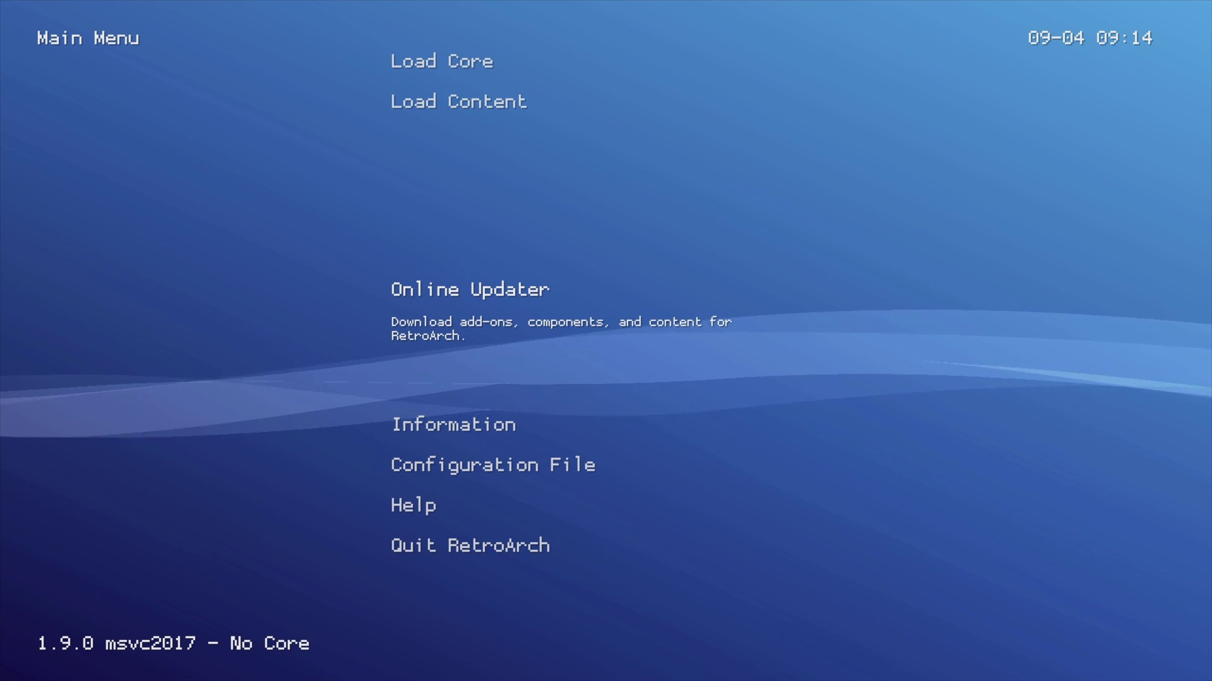
pyautogui.press('Return')
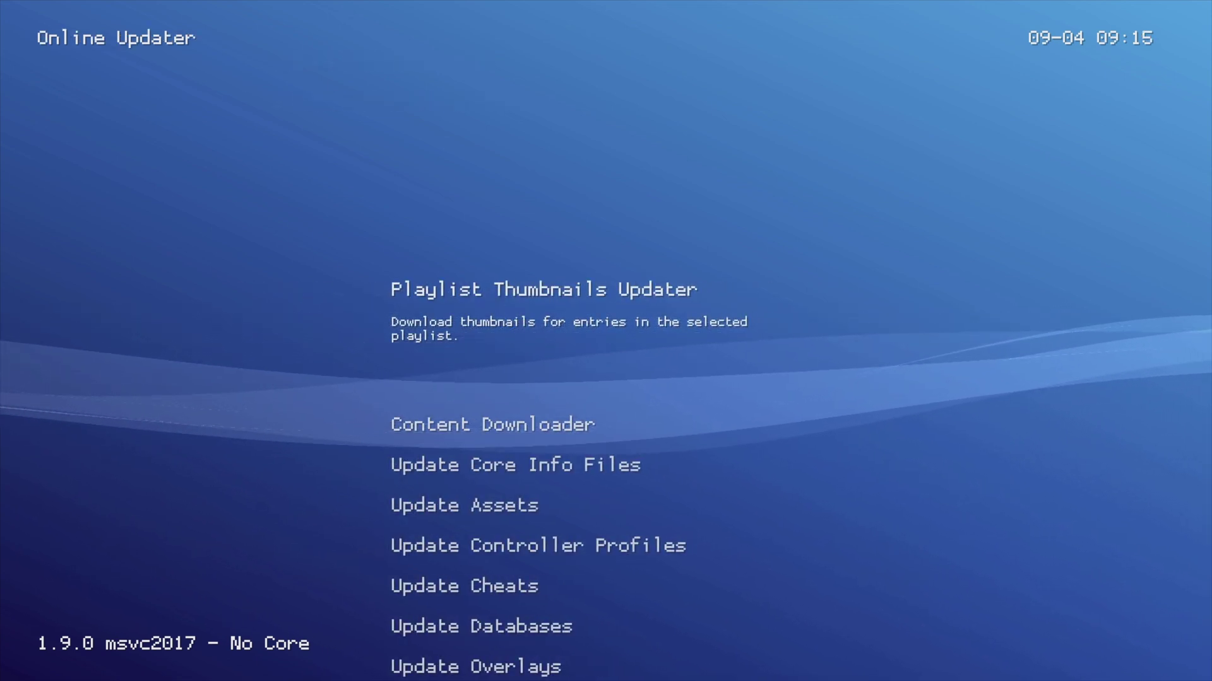
pyautogui.press('Down')
pyautogui.press('Down')
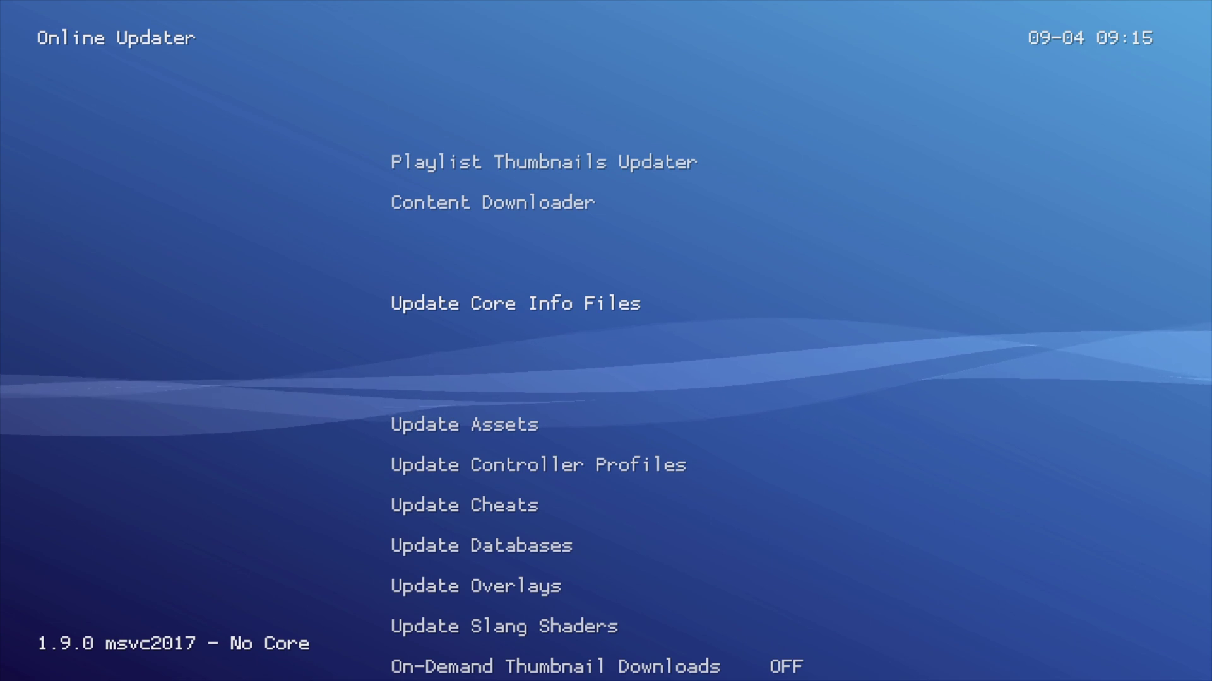
pyautogui.press('Return')
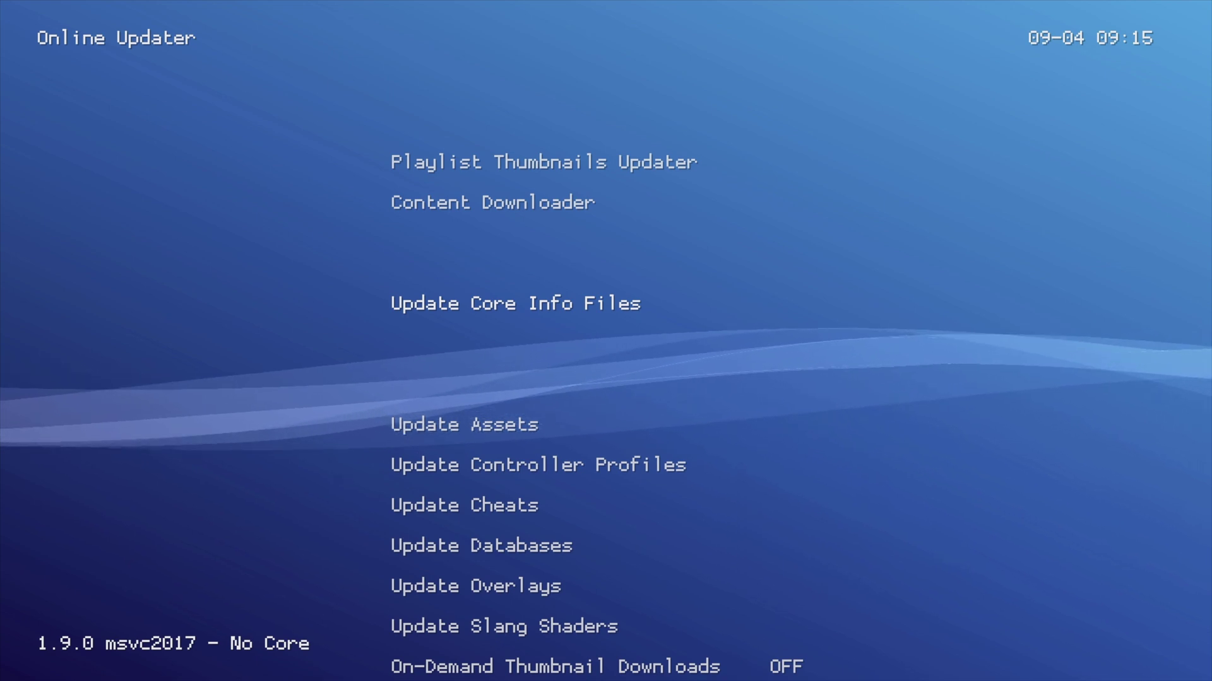
# - Update the assets in the Online Updater and return to the Main Menu
pyautogui.press('Down')
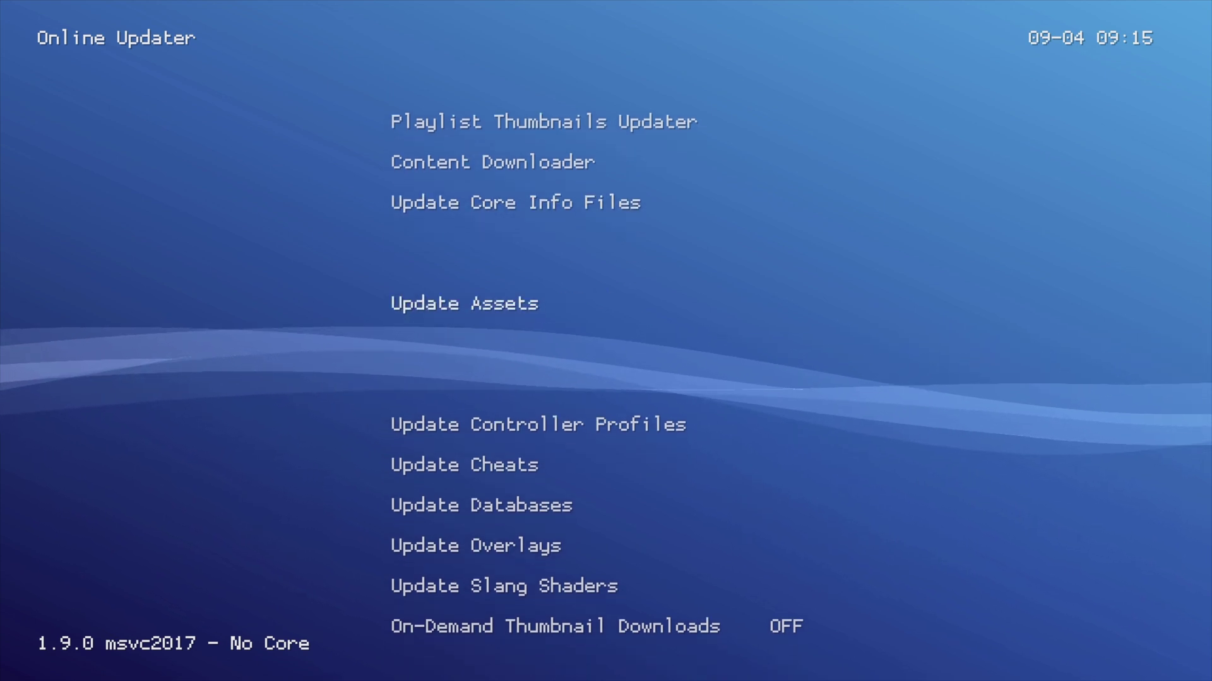
pyautogui.press('Return')
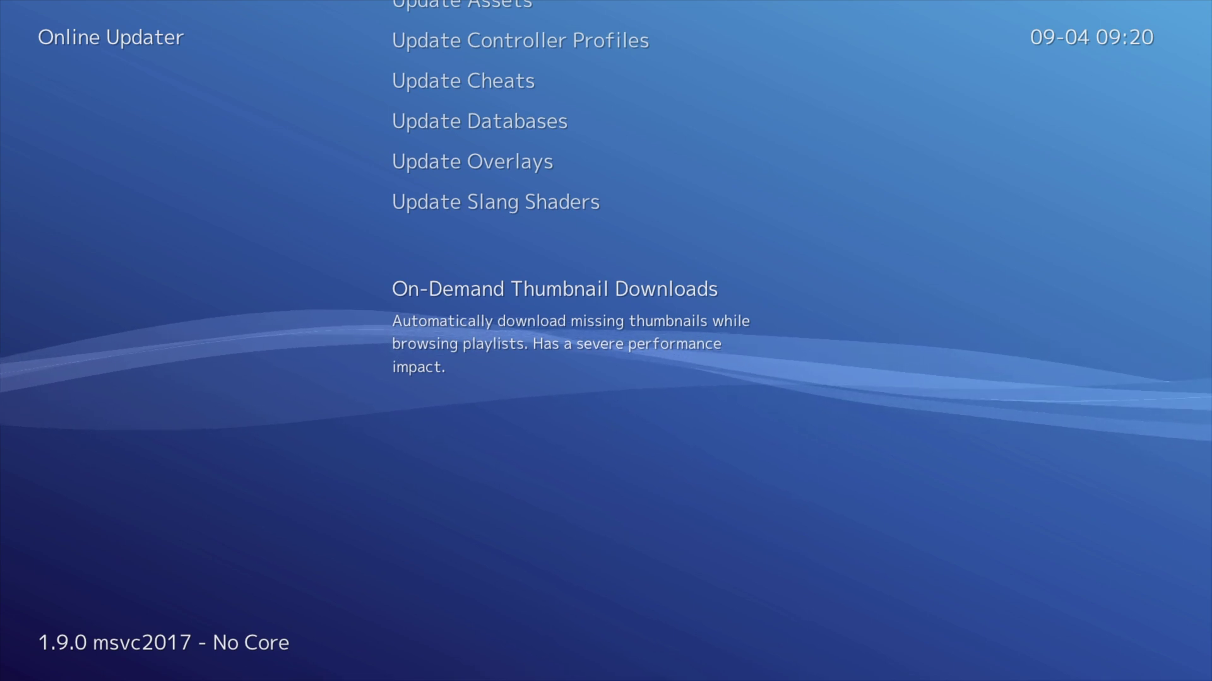
pyautogui.press('BackSpace')
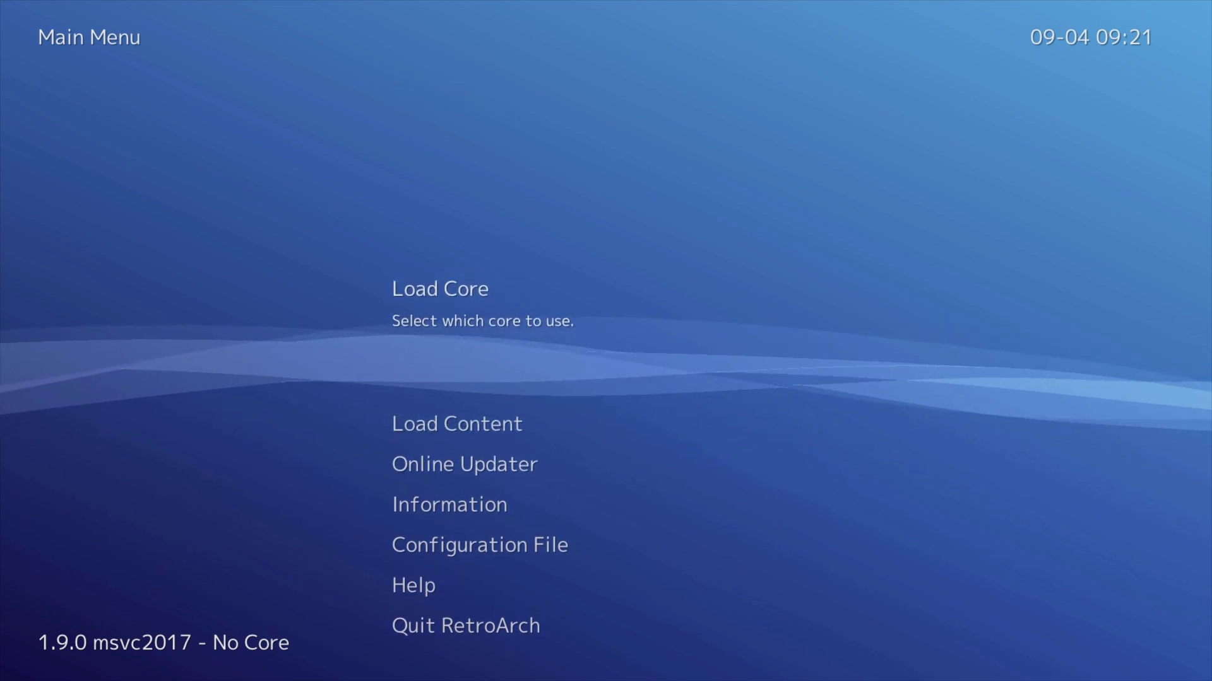
# - Set the video driver to gl in the Drivers settings
pyautogui.press('Right')
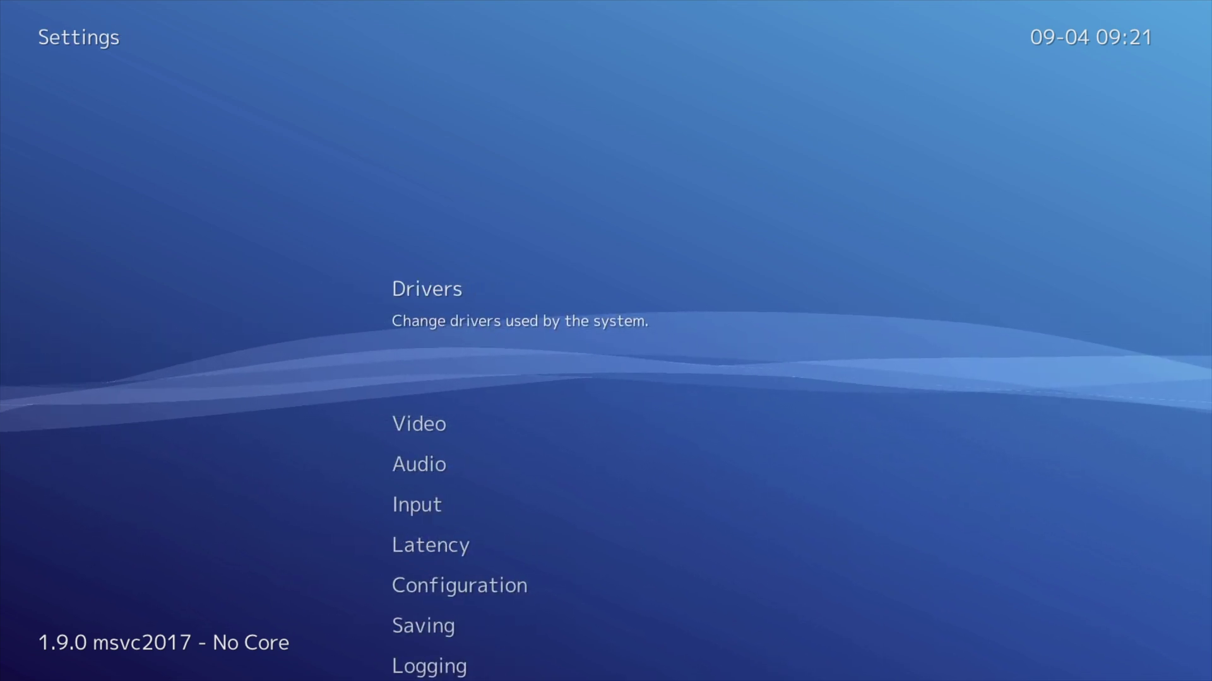
pyautogui.press('Return')
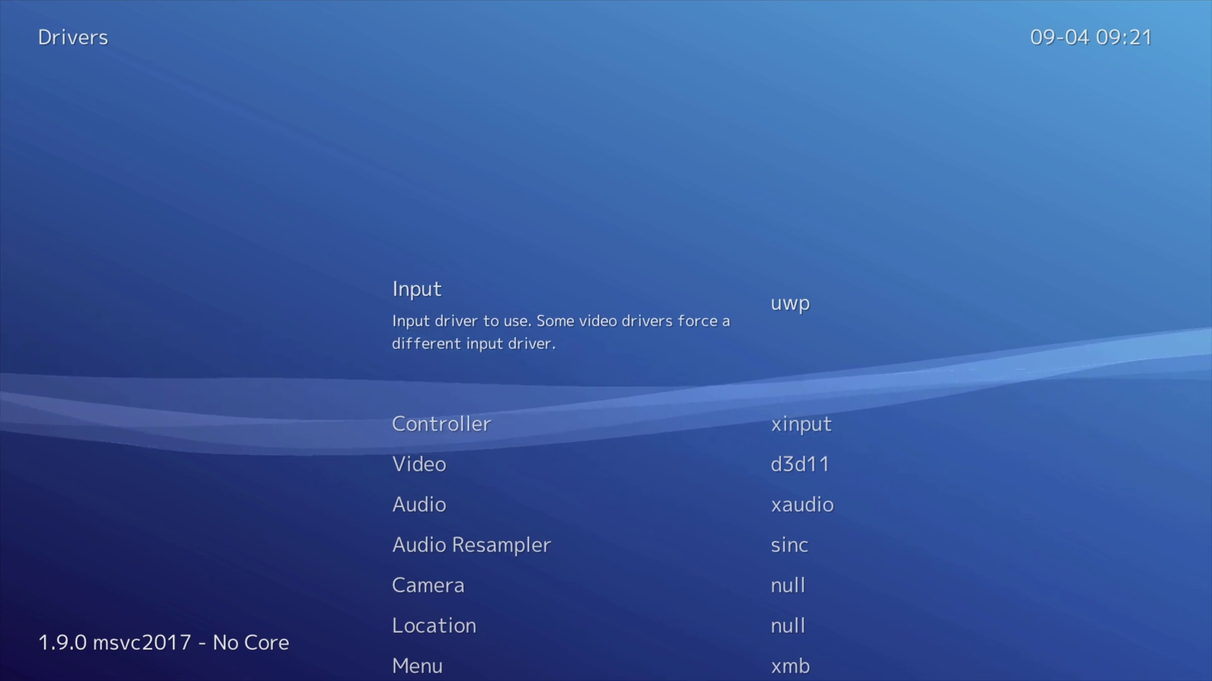
pyautogui.press('Down')
pyautogui.press('Down')
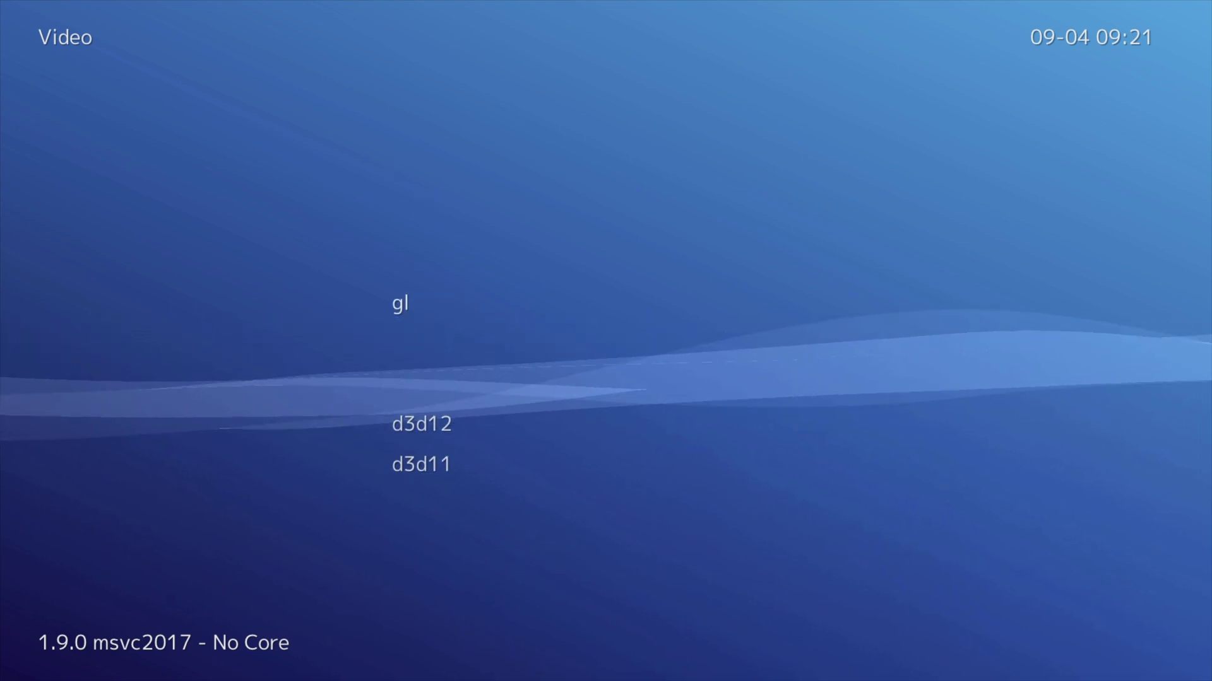
pyautogui.press('Return')
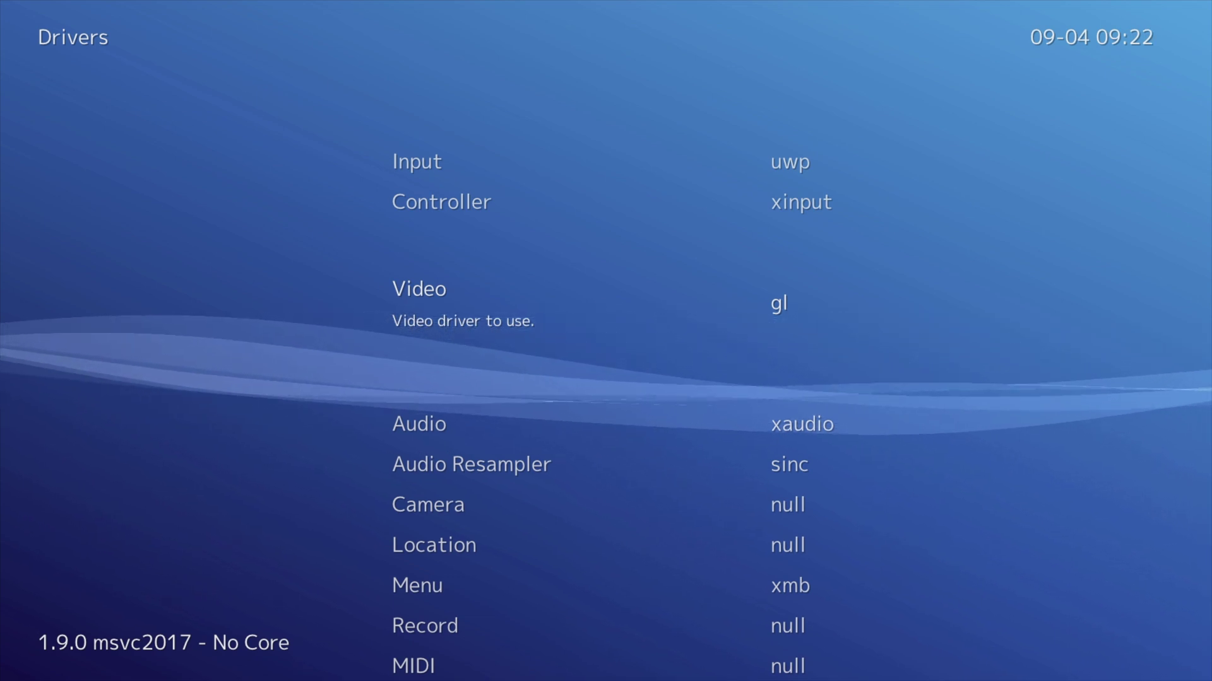
pyautogui.press('BackSpace')
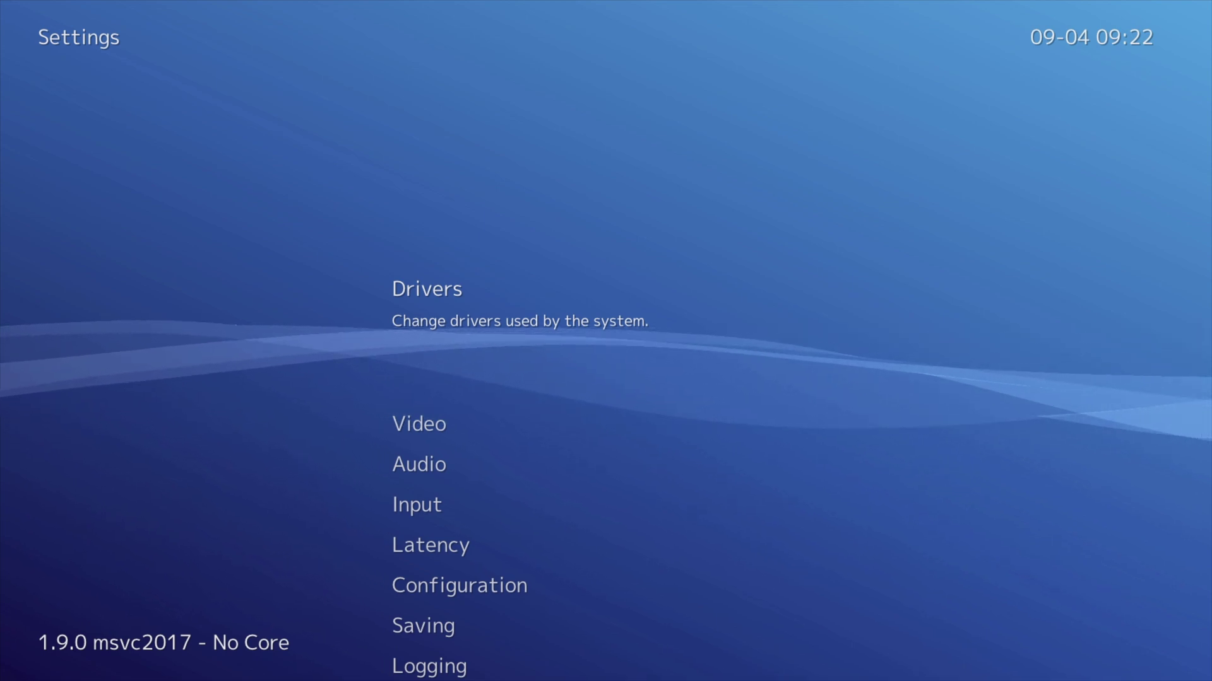
# - Save the current configuration from the Main Menu's Configuration File options
pyautogui.press('Left')
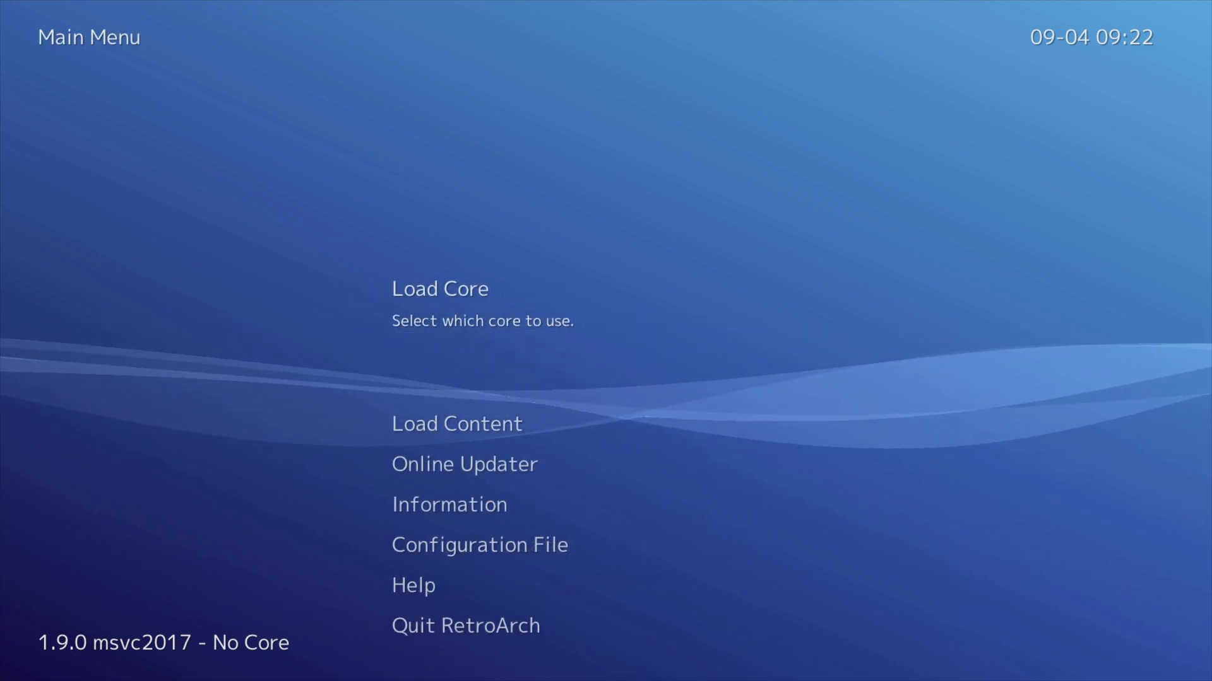
pyautogui.press('Down')
pyautogui.press('Down')
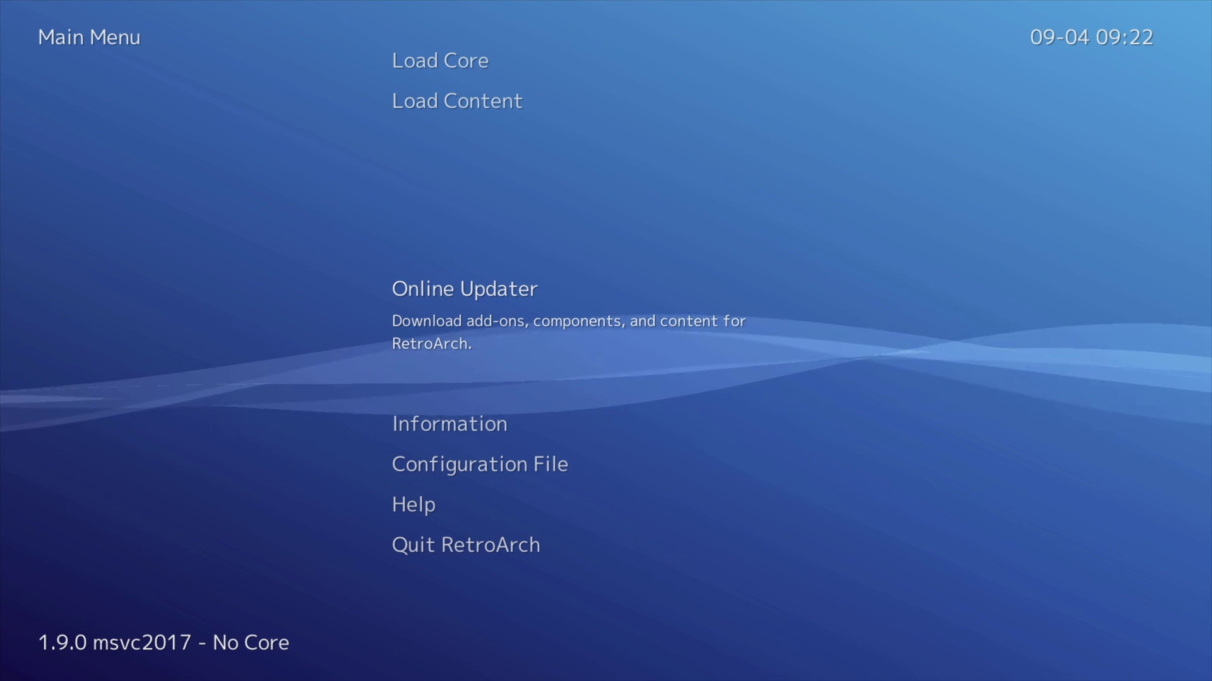
pyautogui.press('Down')
pyautogui.press('Down')
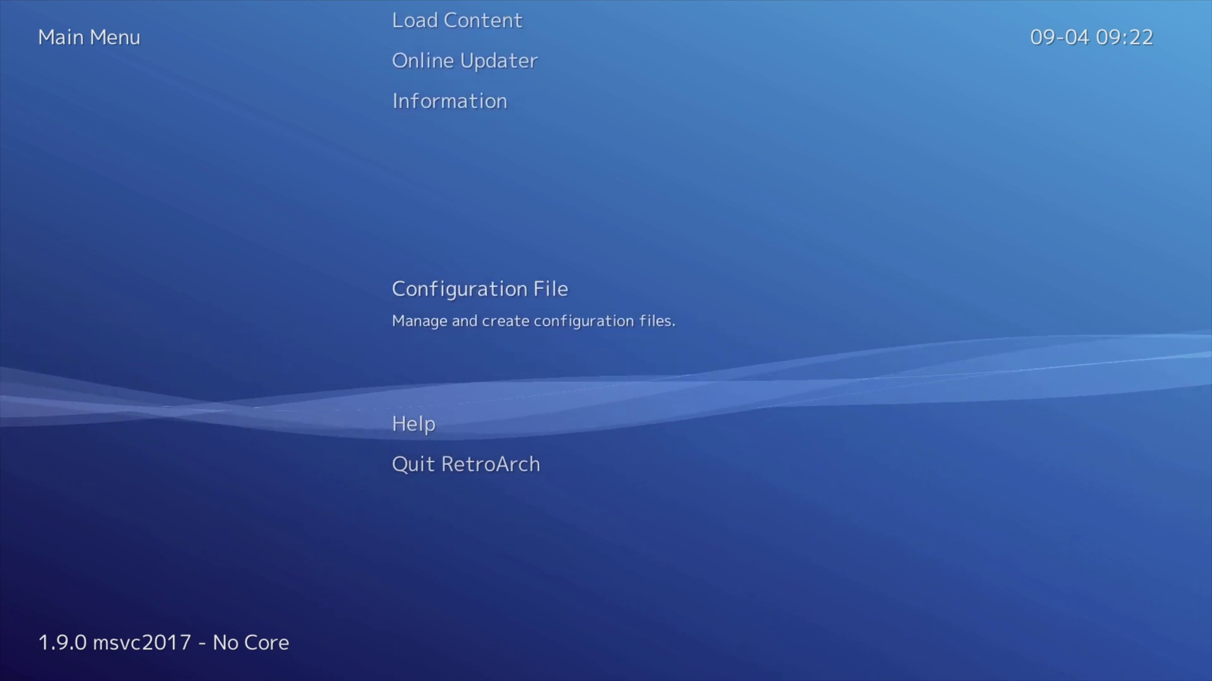
pyautogui.press('Return')
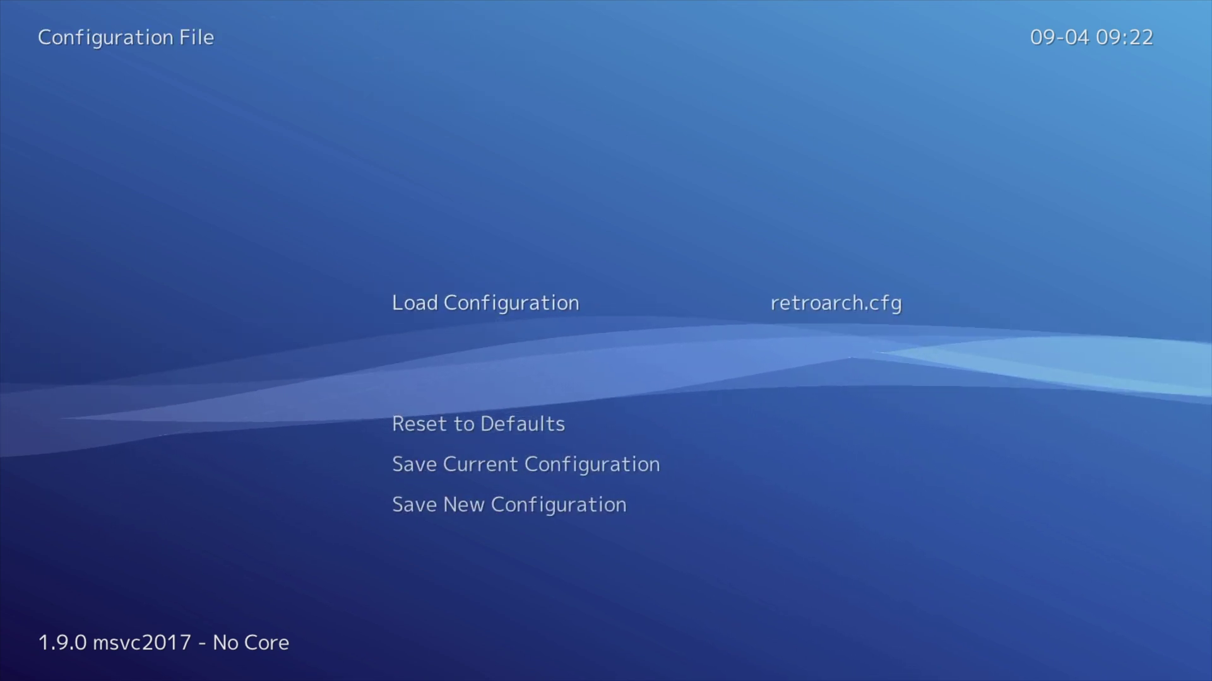
pyautogui.press('Down')
pyautogui.press('Down')
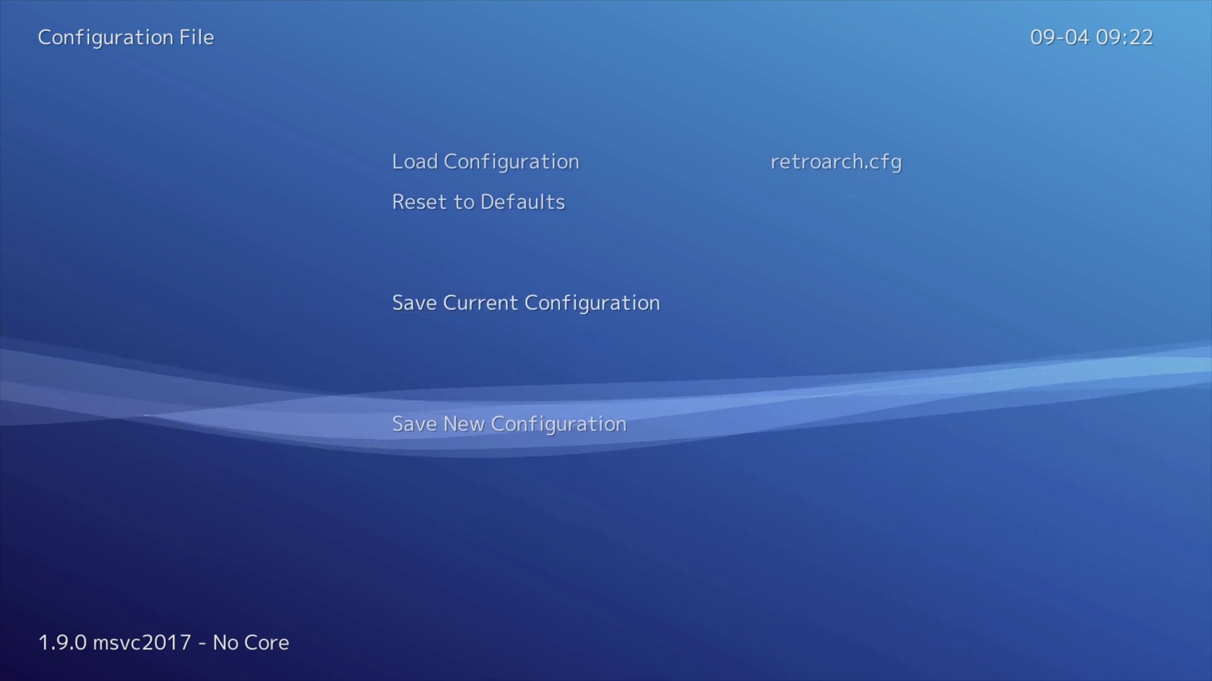
pyautogui.press('Return')
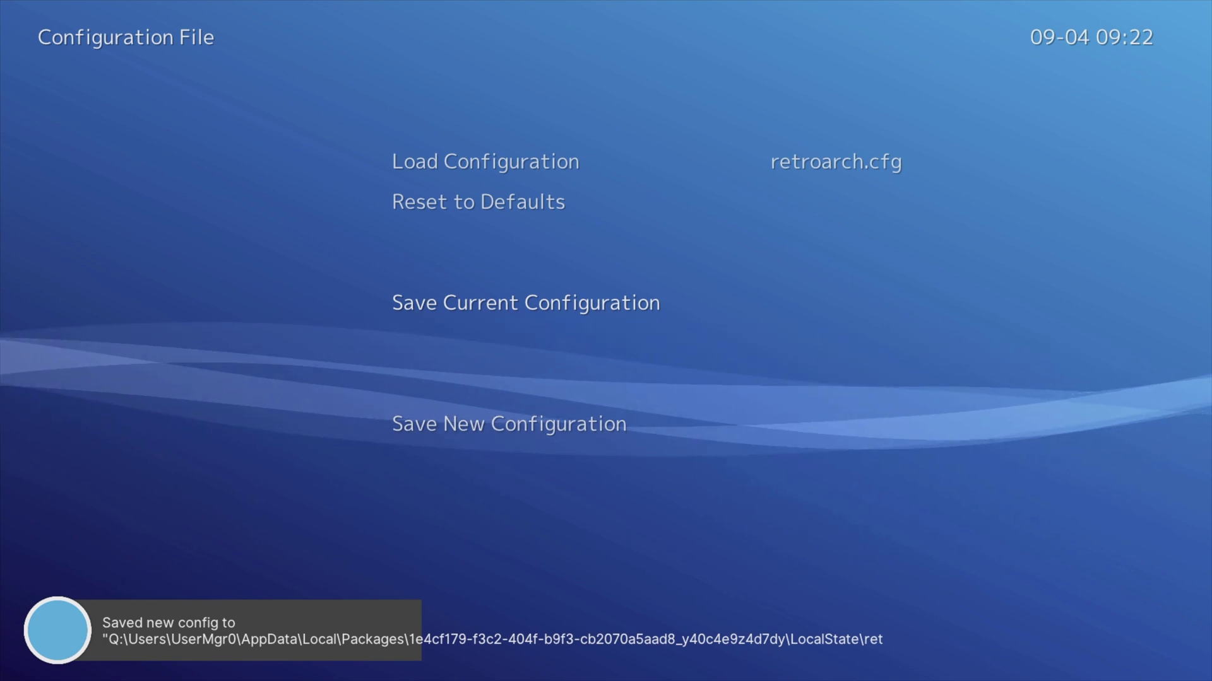
pyautogui.press('BackSpace')
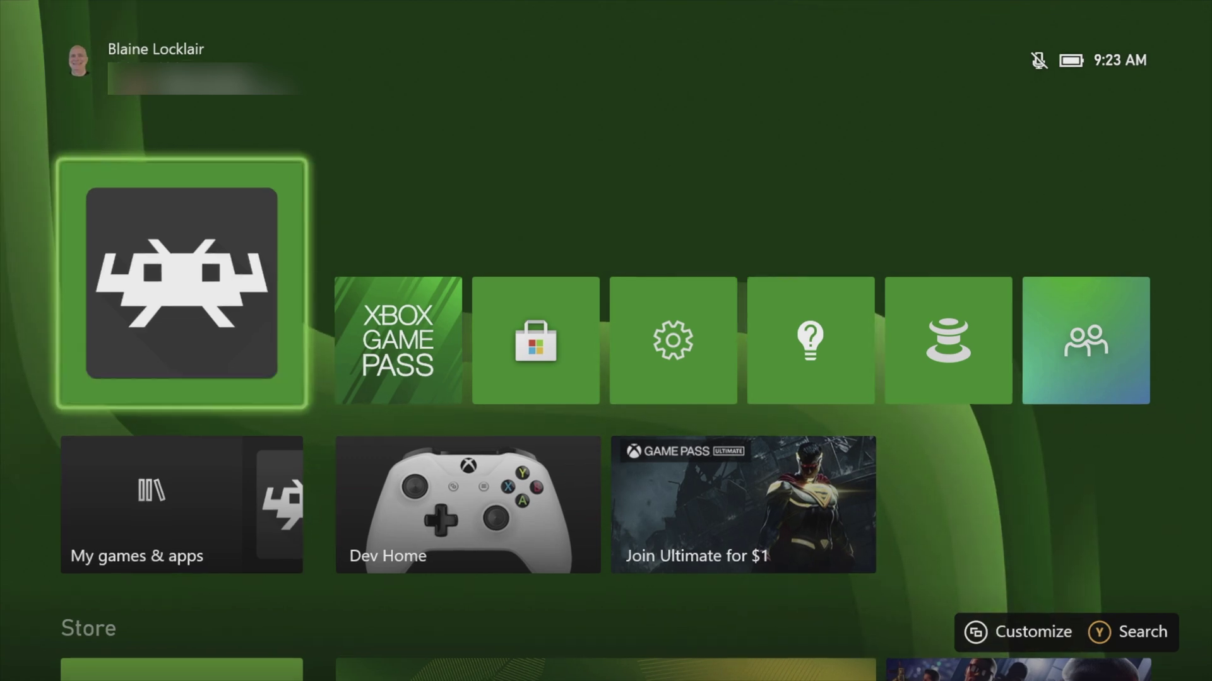
# - Start RetroArch again from the Xbox home screen and turn on On-Demand Thumbnail Downloads in the Online Updater
pyautogui.press('Return')
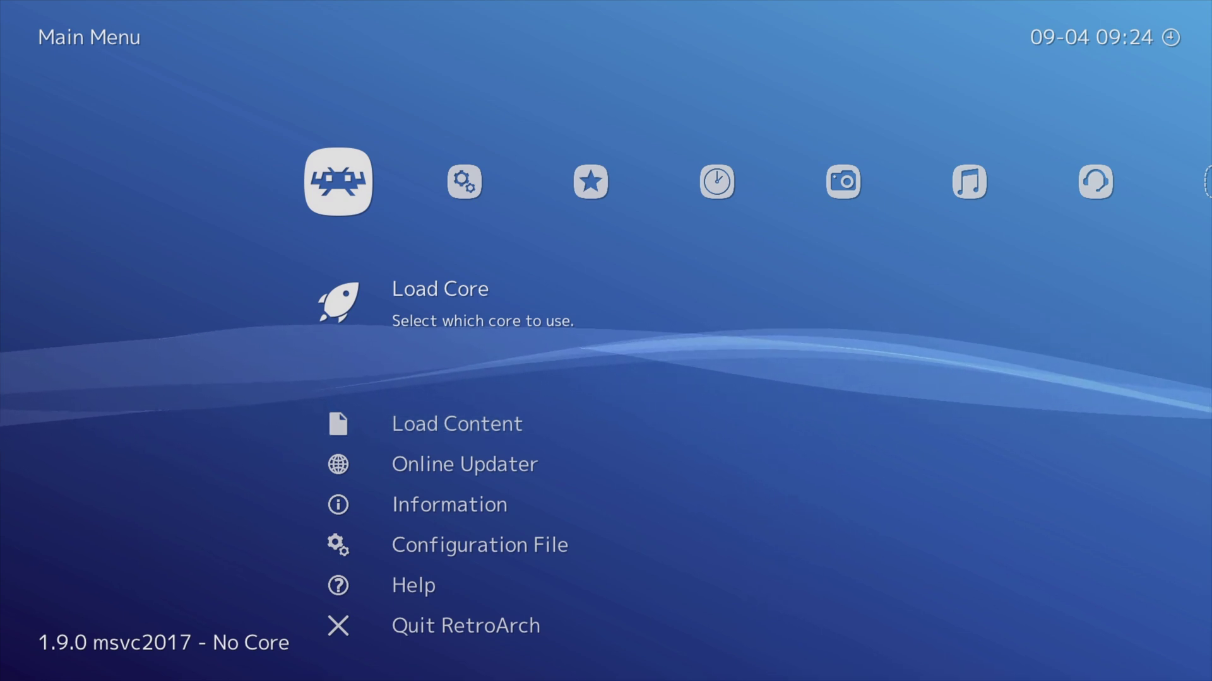
pyautogui.press('Down')
pyautogui.press('Down')
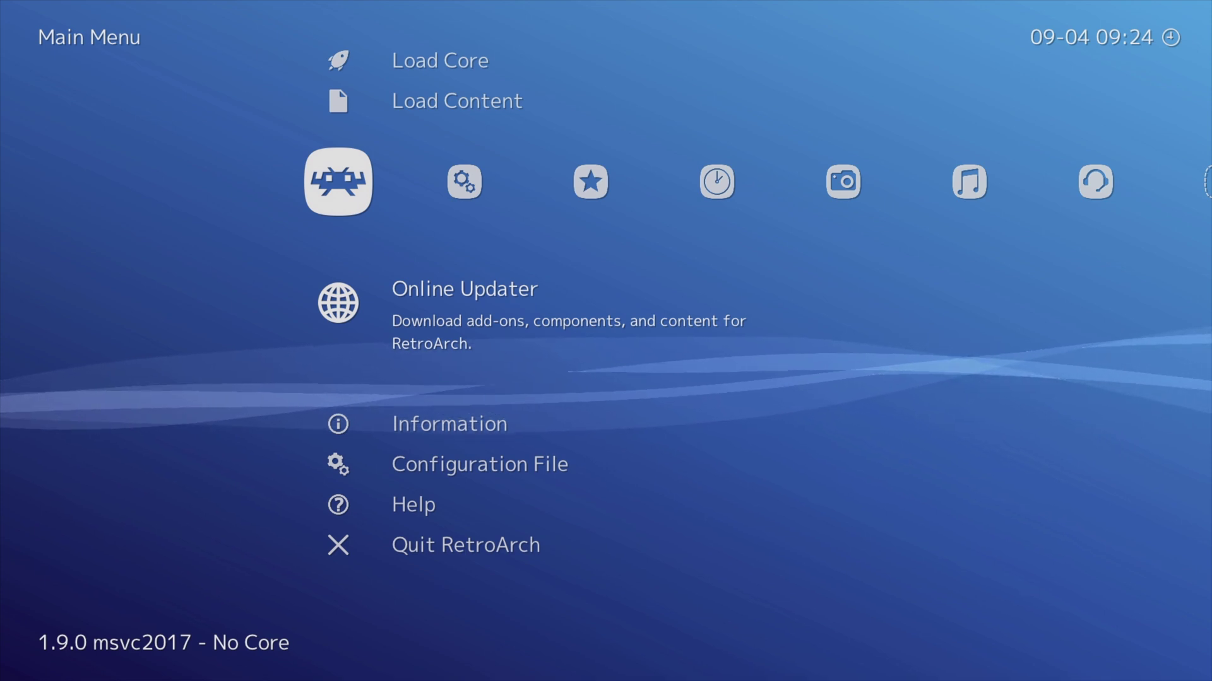
pyautogui.press('Return')
pyautogui.press('Down')
pyautogui.press('Down')
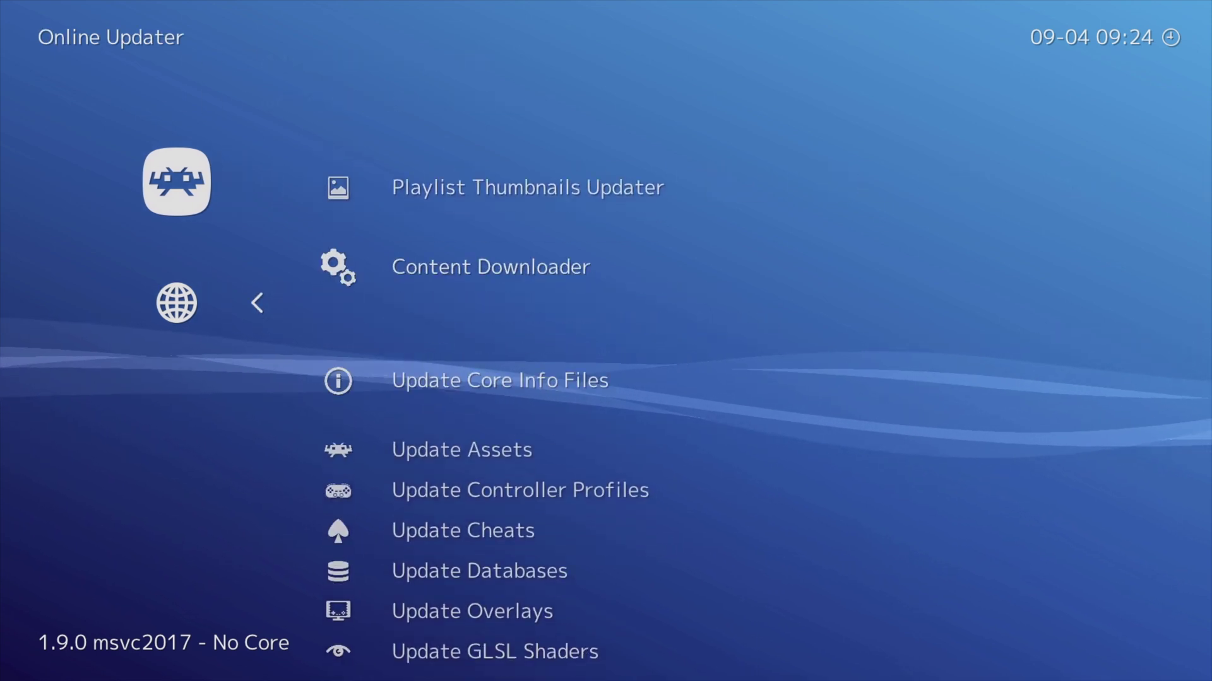
pyautogui.press('Down')
pyautogui.press('Down')
pyautogui.press('Down')
pyautogui.press('Down')
pyautogui.press('Down')
pyautogui.press('Down')
pyautogui.press('Down')
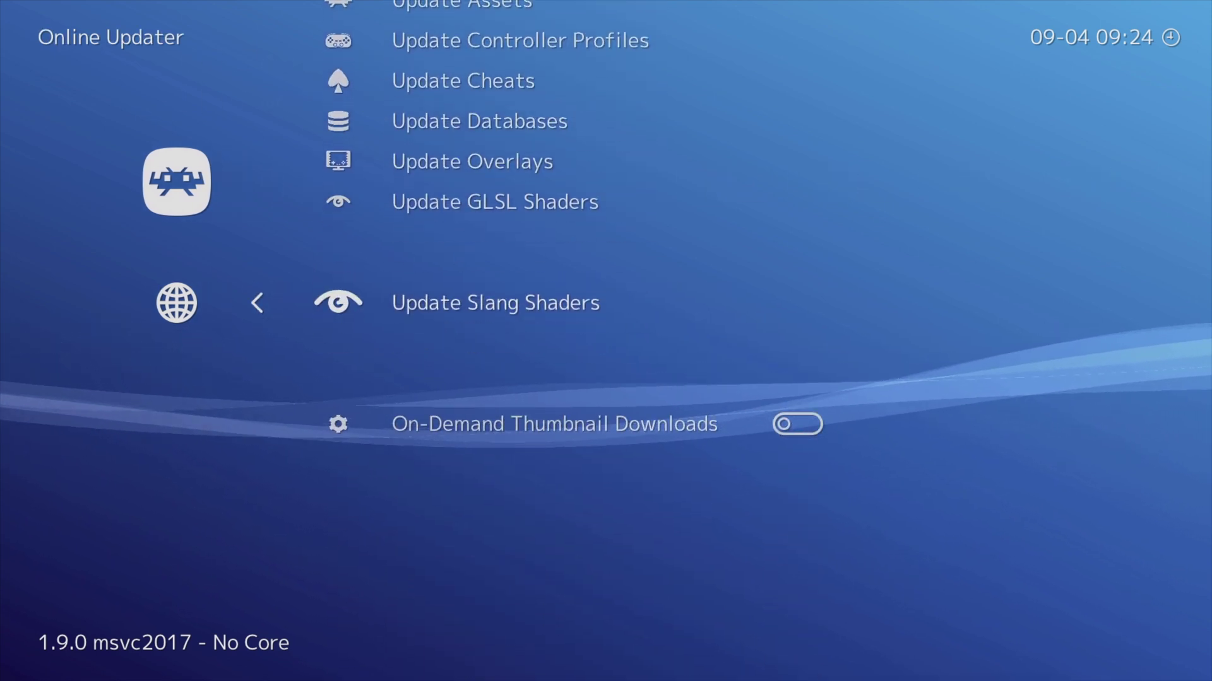
pyautogui.press('Down')
pyautogui.press('Return')
pyautogui.press('BackSpace')
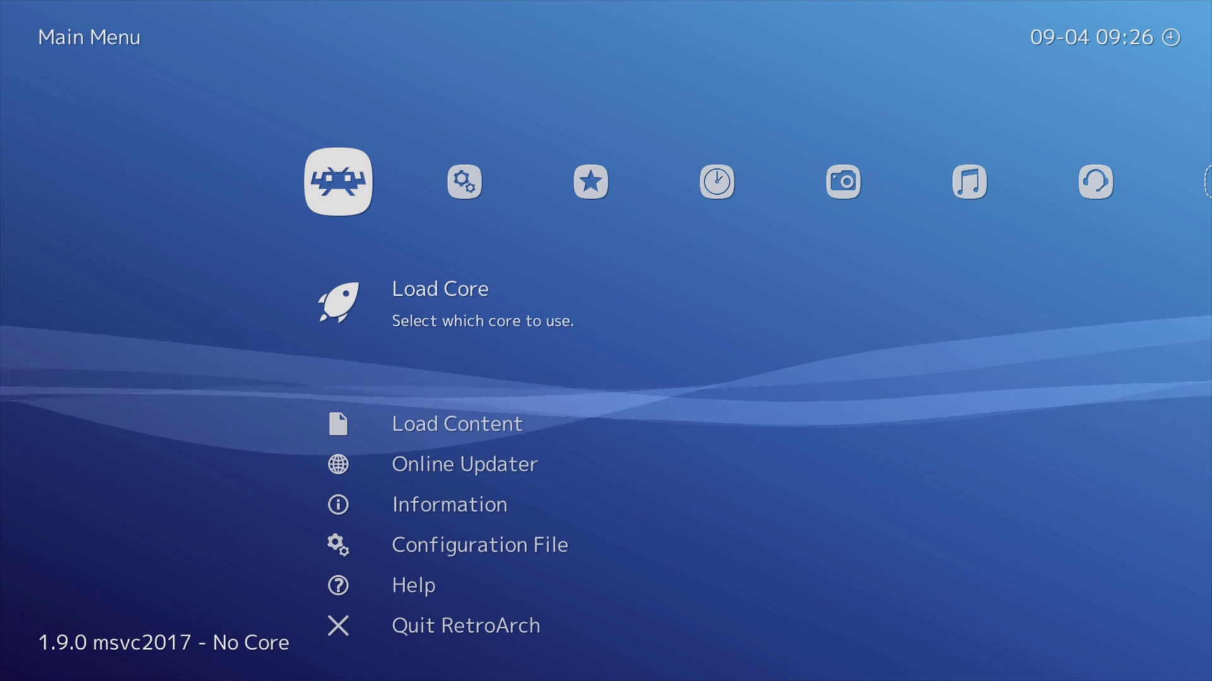
# - Set the Menu Toggle Gamepad Combo to Start + Select in the Input hotkey settings and return to Settings
pyautogui.press('Right')
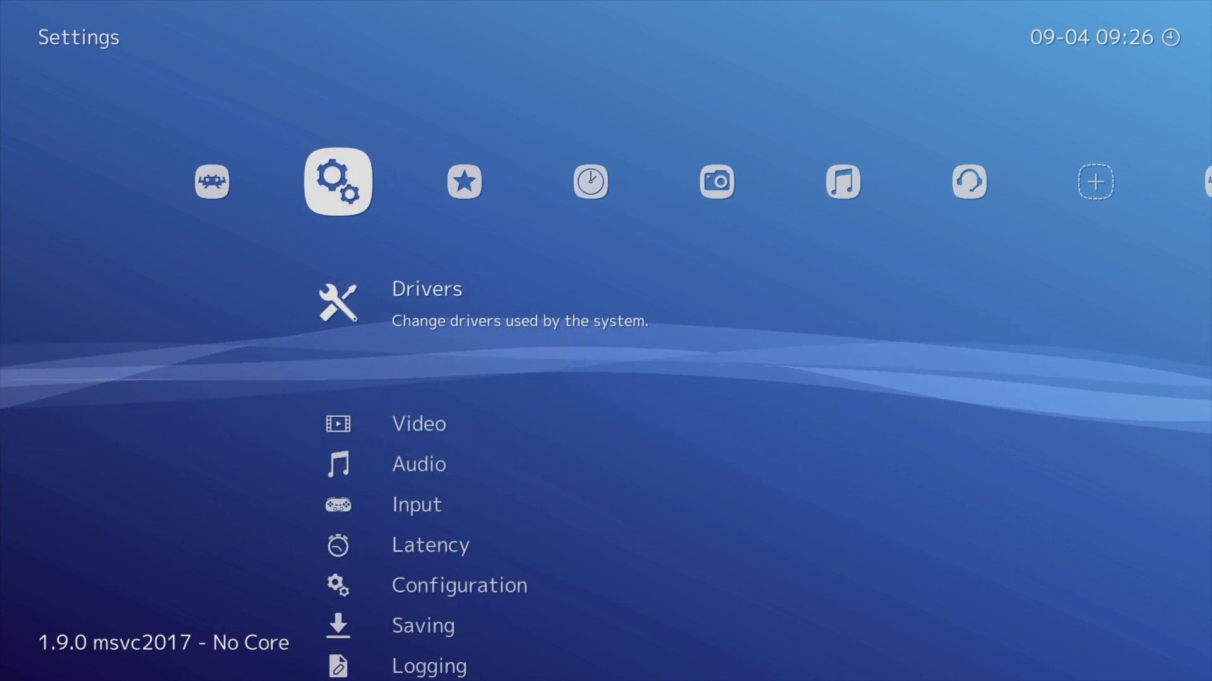
pyautogui.press('Down')
pyautogui.press('Down')
pyautogui.press('Down')
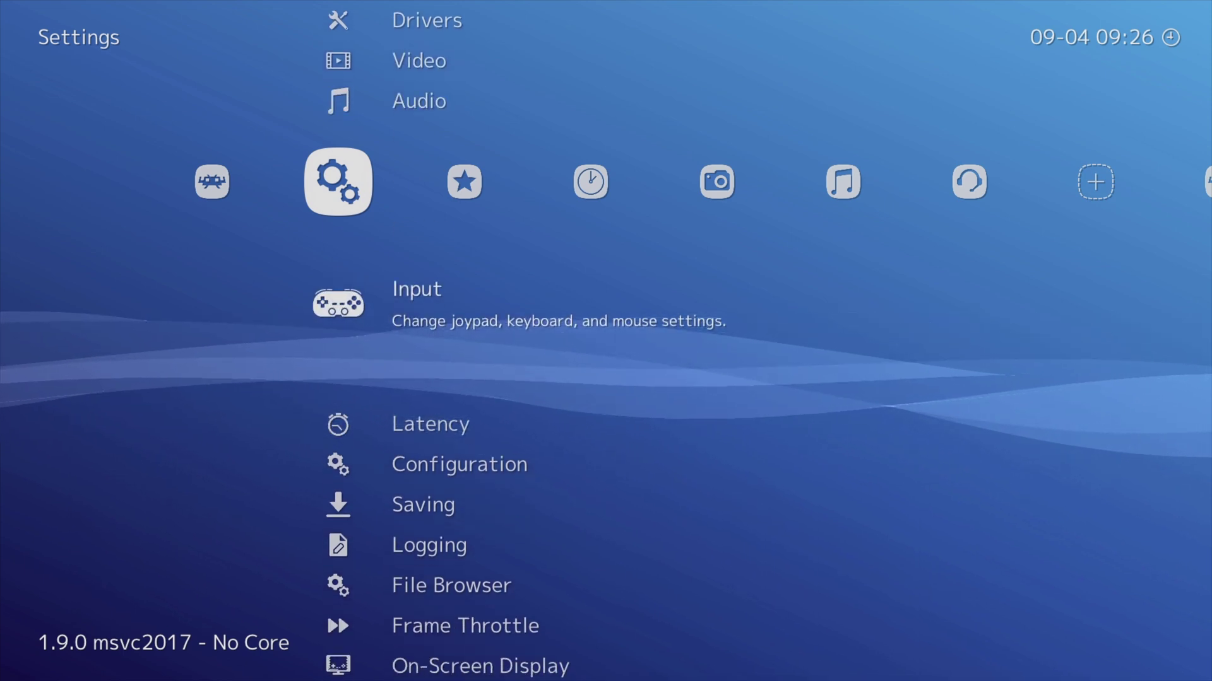
pyautogui.press('Return')
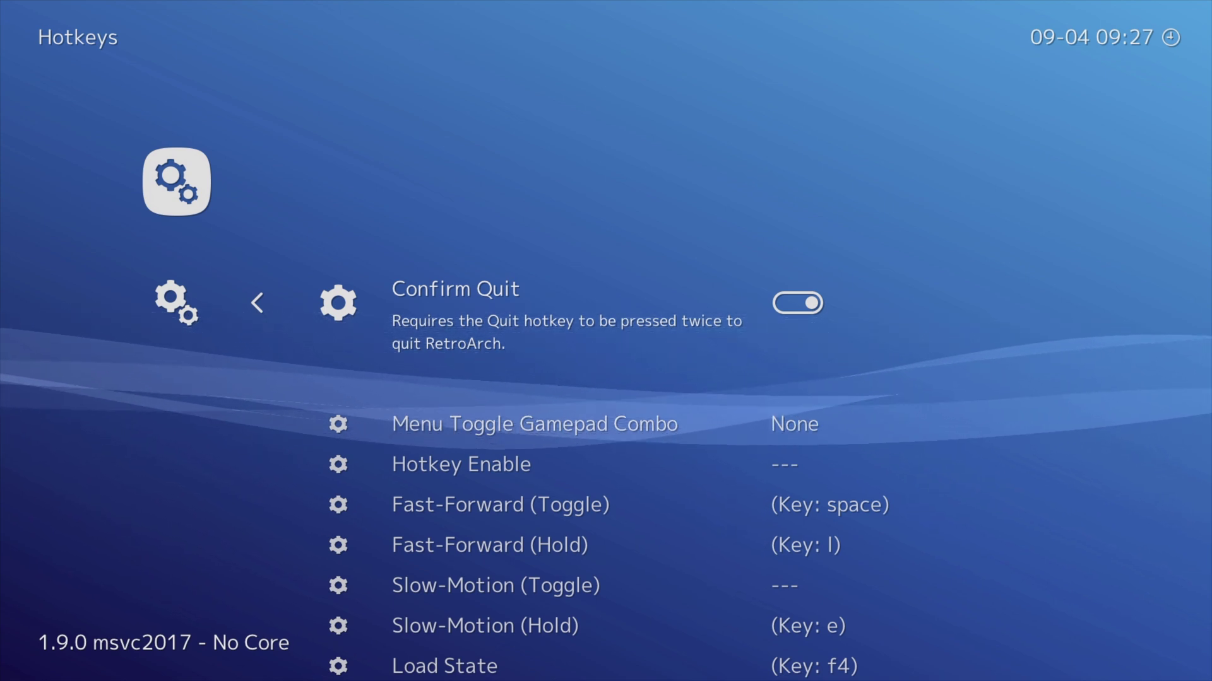
pyautogui.press('Down')
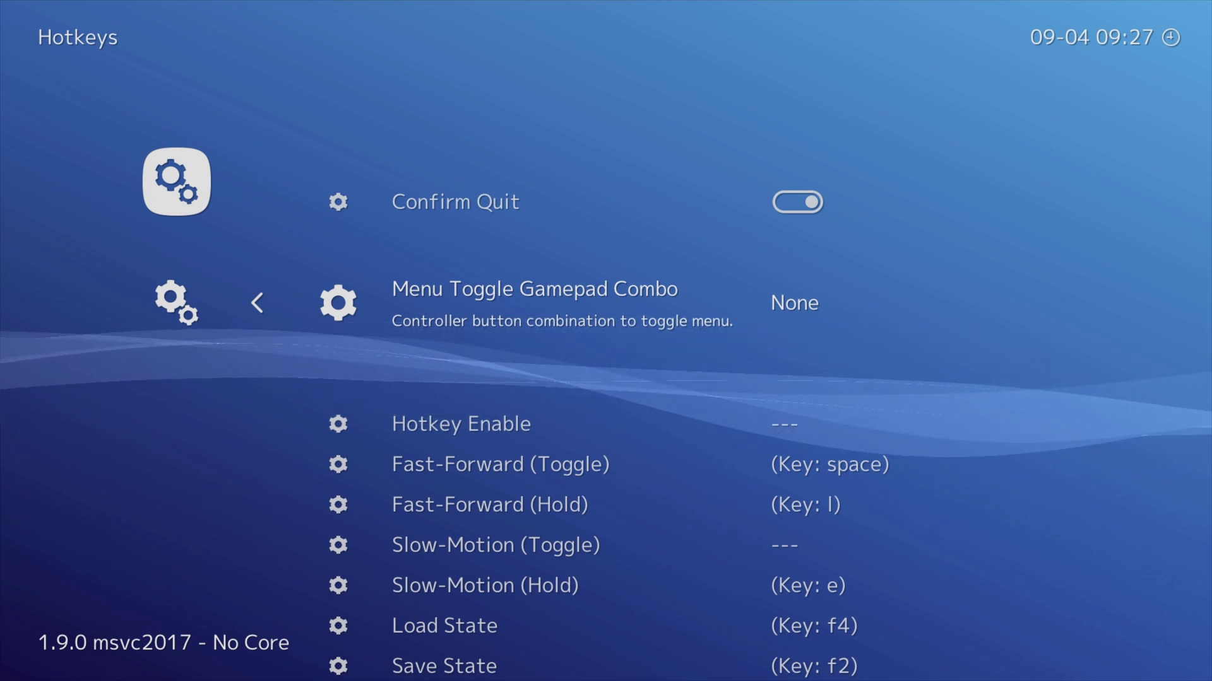
pyautogui.press('Return')
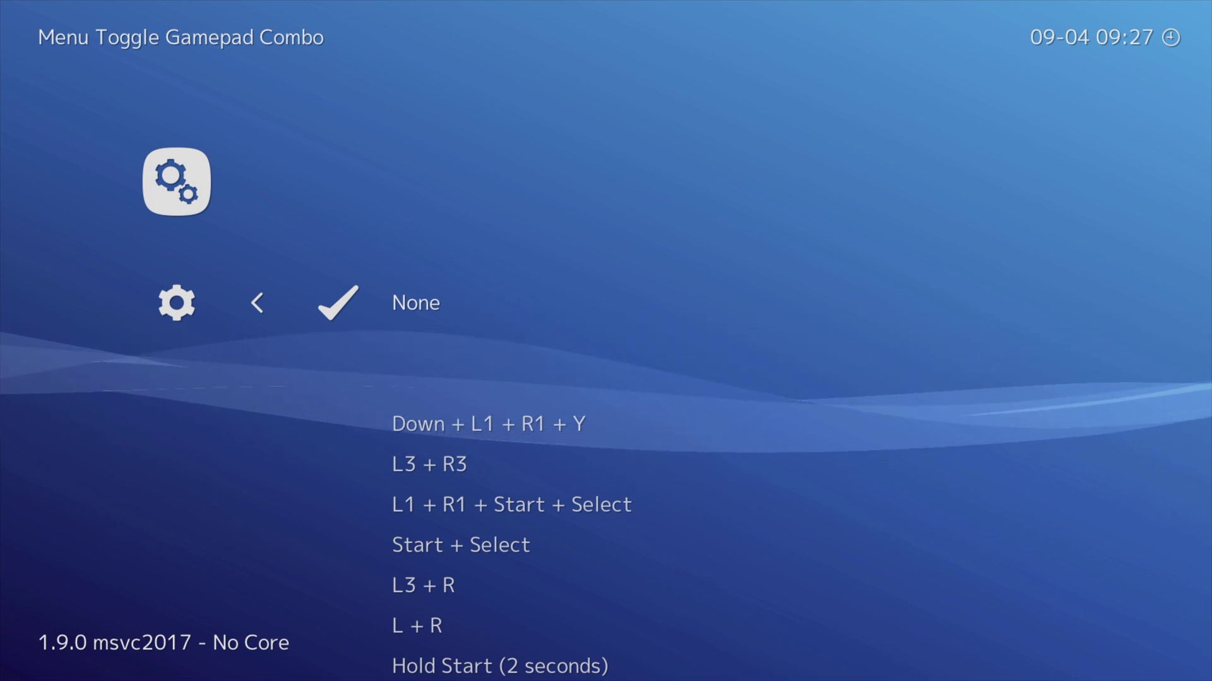
pyautogui.press('Down')
pyautogui.press('Down')
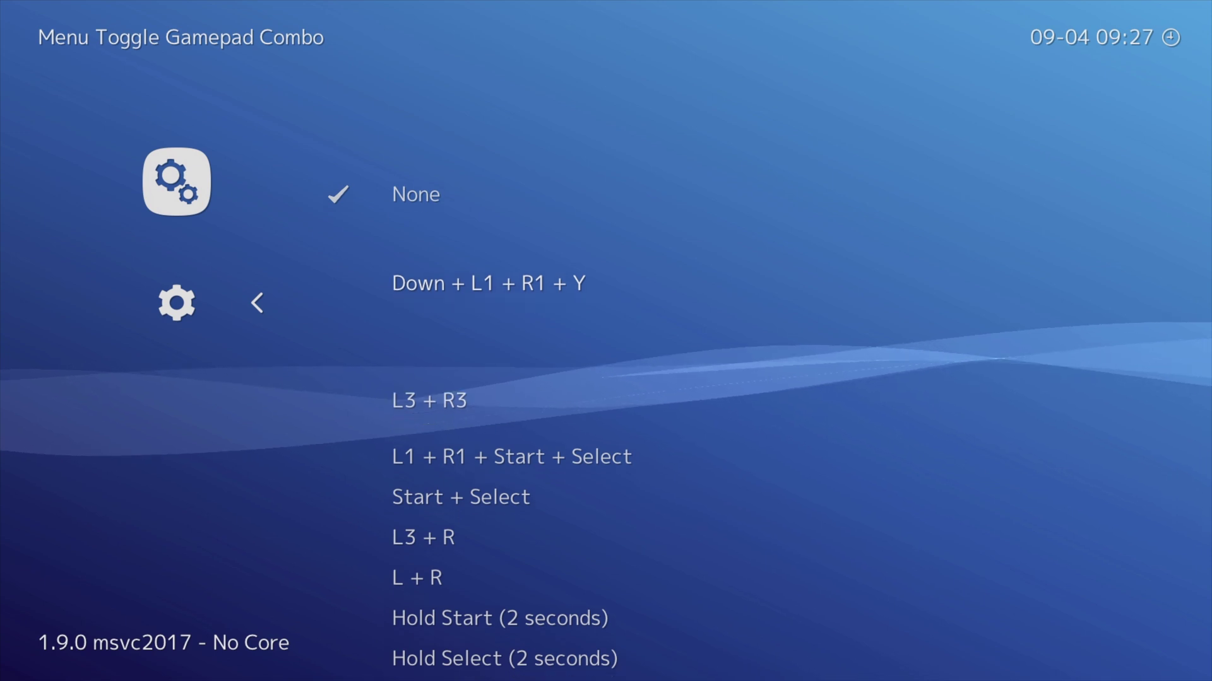
pyautogui.press('Down')
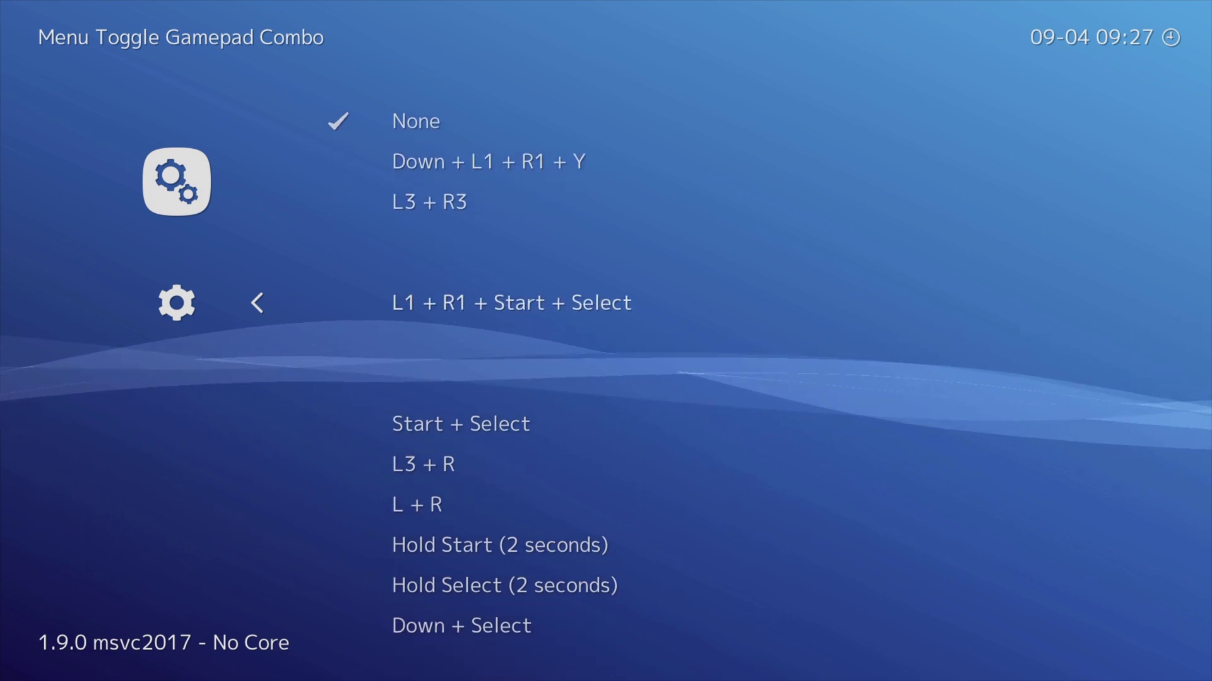
pyautogui.press('Down')
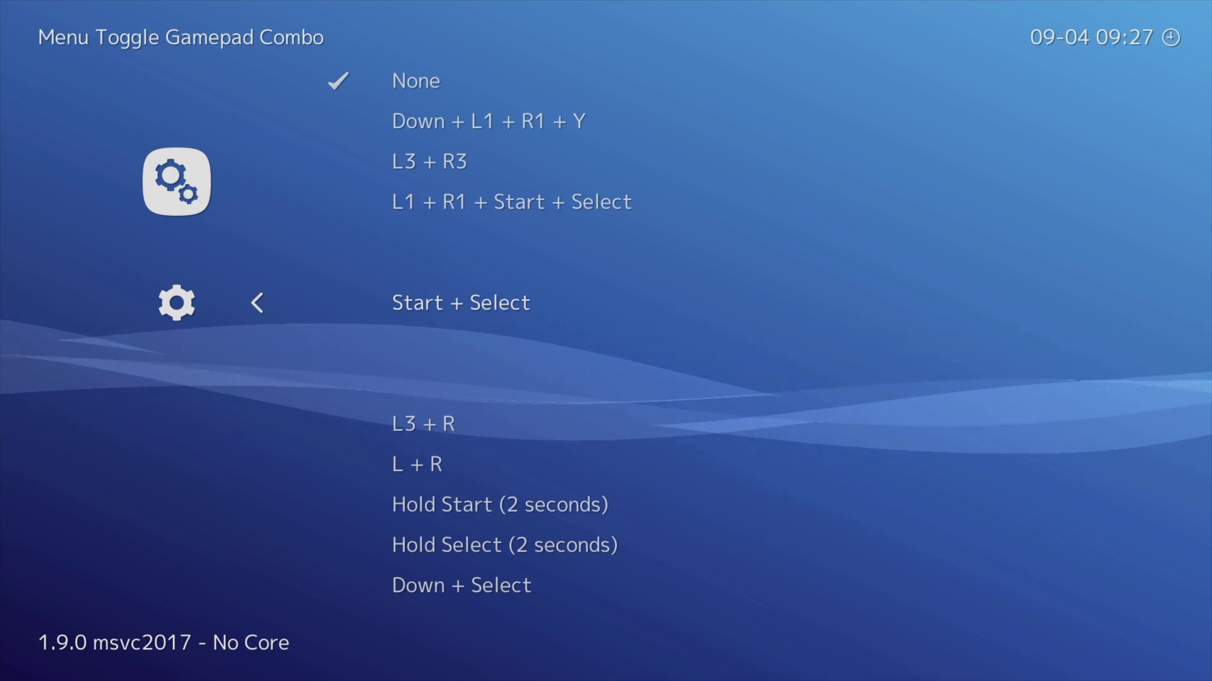
pyautogui.press('Return')
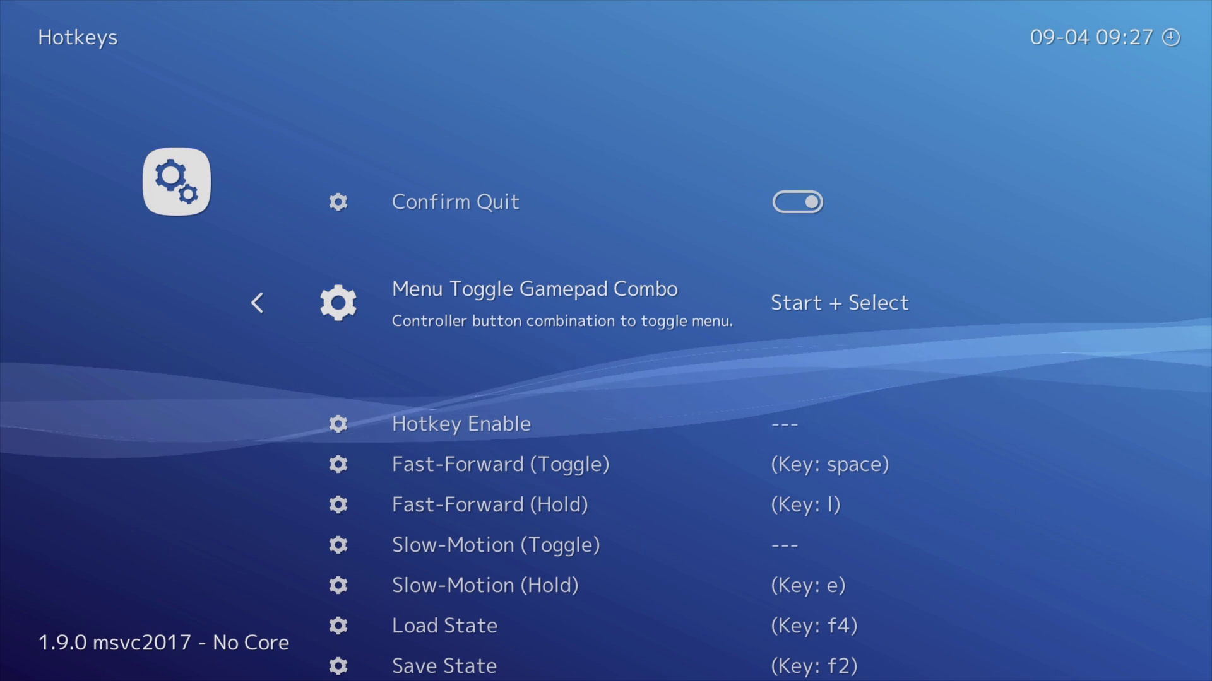
pyautogui.press('BackSpace')
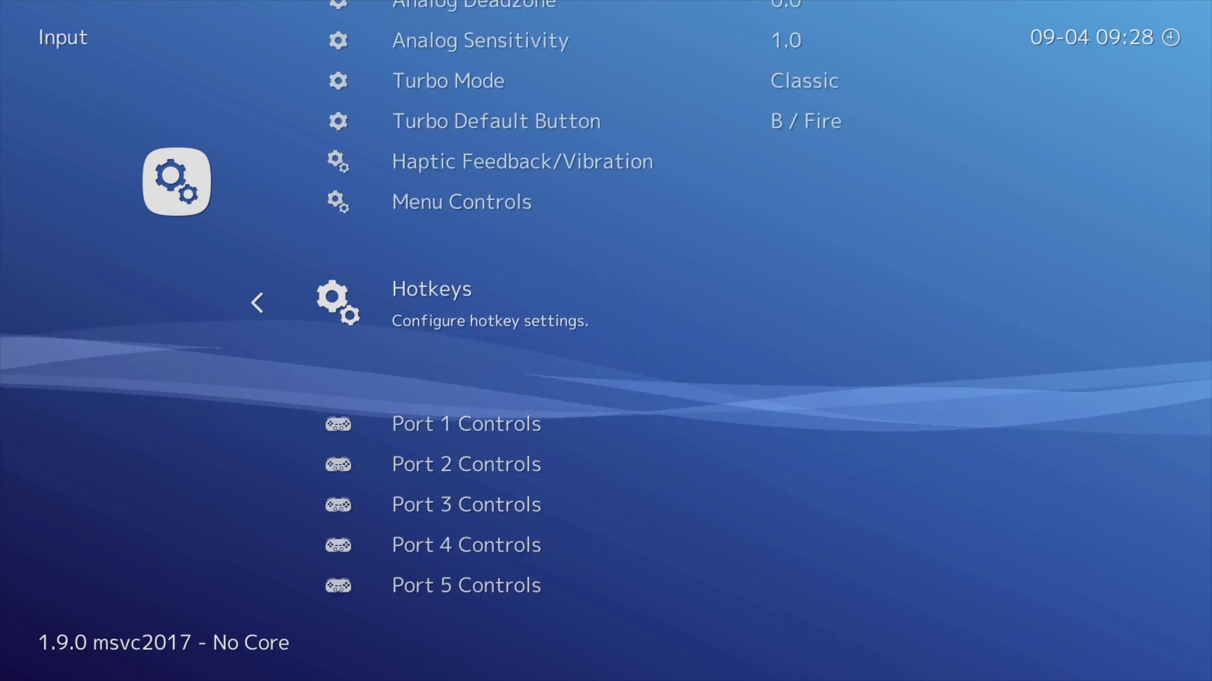
pyautogui.press('BackSpace')
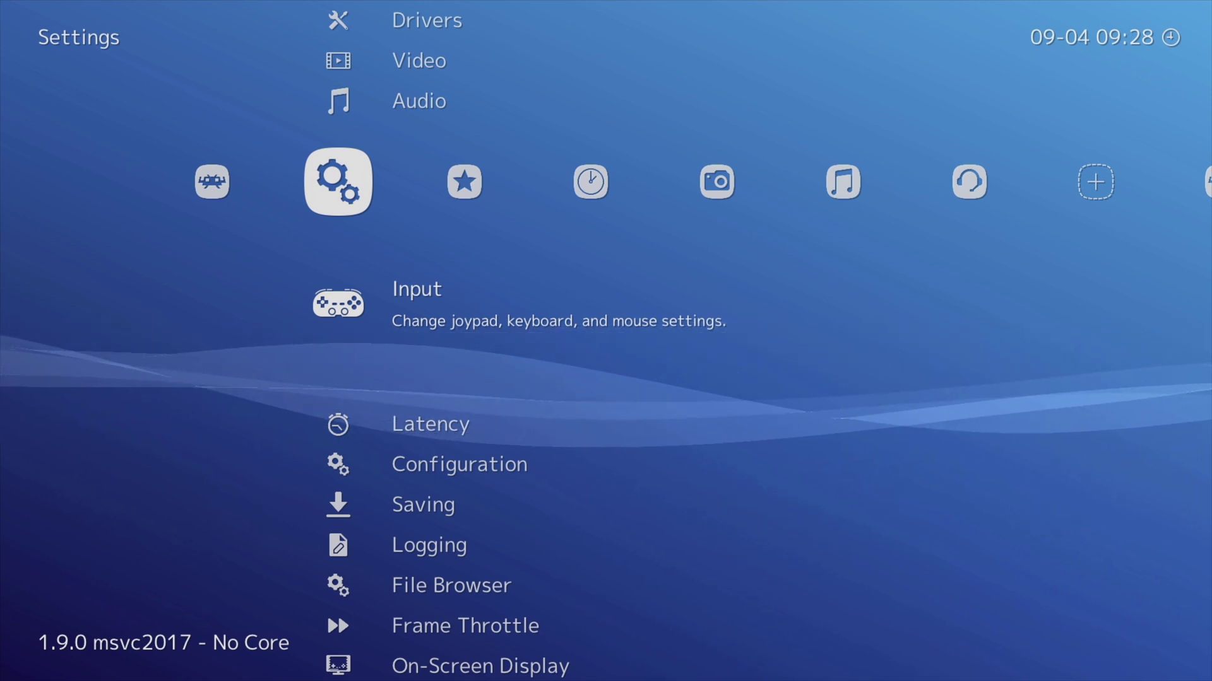
# - Turn off Pause Content When Menu Is Active in the User Interface settings
pyautogui.press('Down')
pyautogui.press('Down')
pyautogui.press('Down')
pyautogui.press('Down')
pyautogui.press('Down')
pyautogui.press('Down')
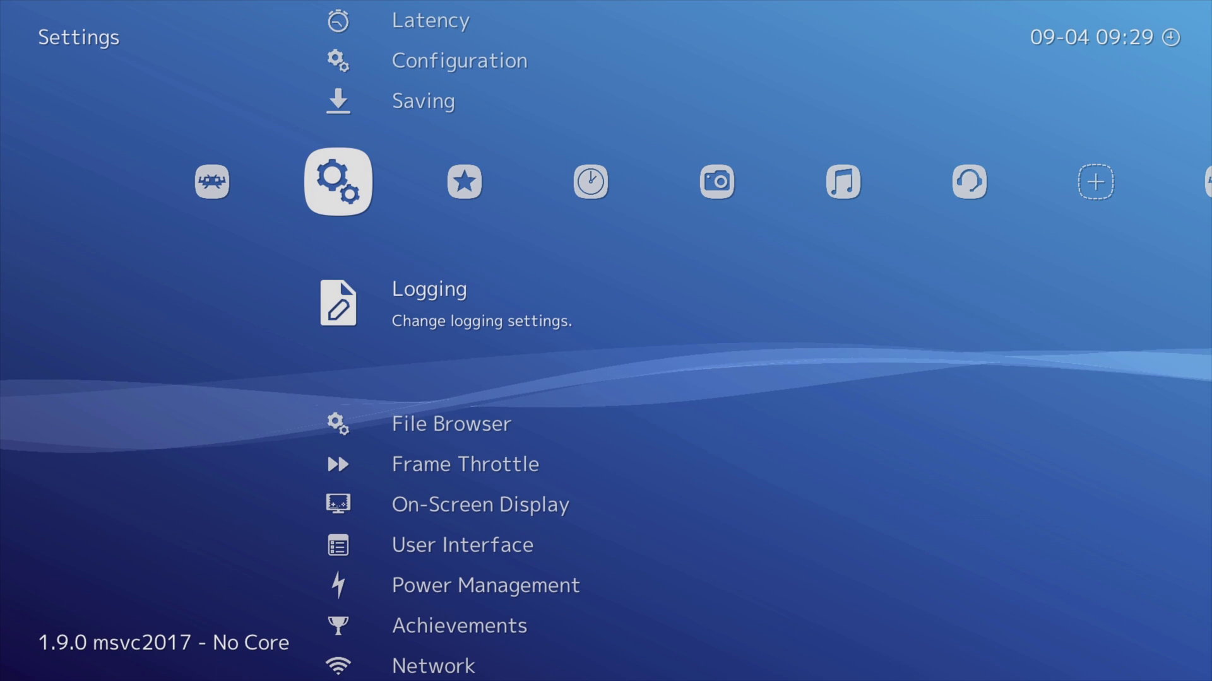
pyautogui.press('Down')
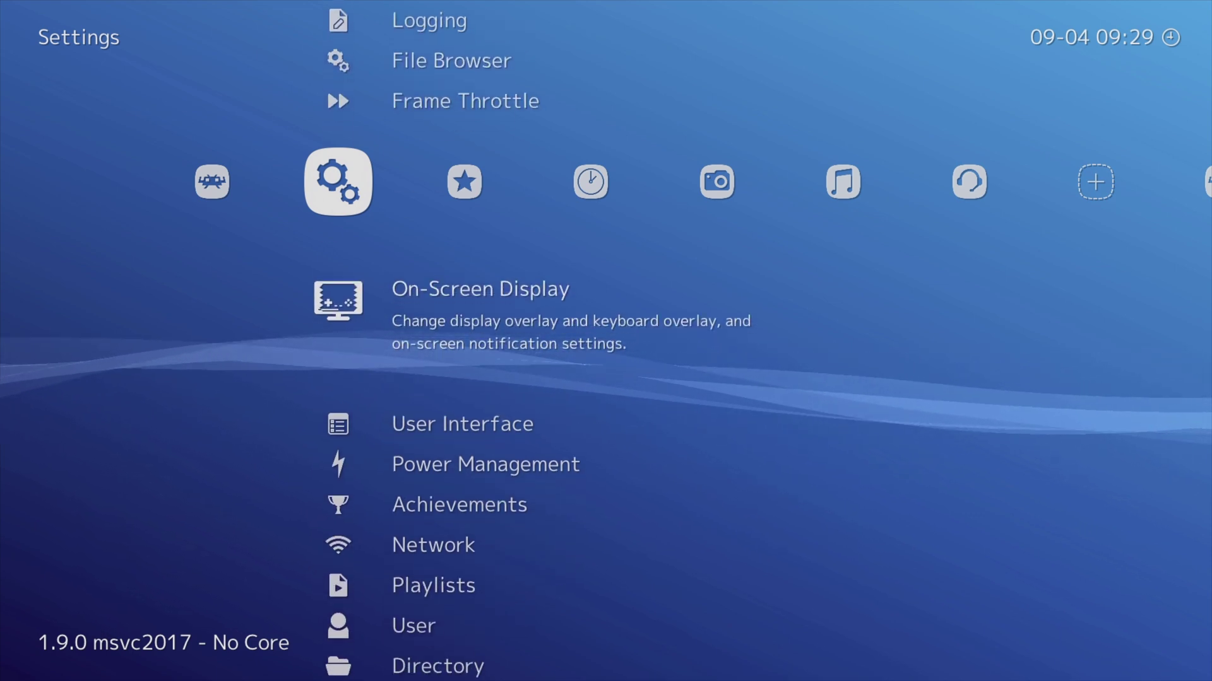
pyautogui.press('Down')
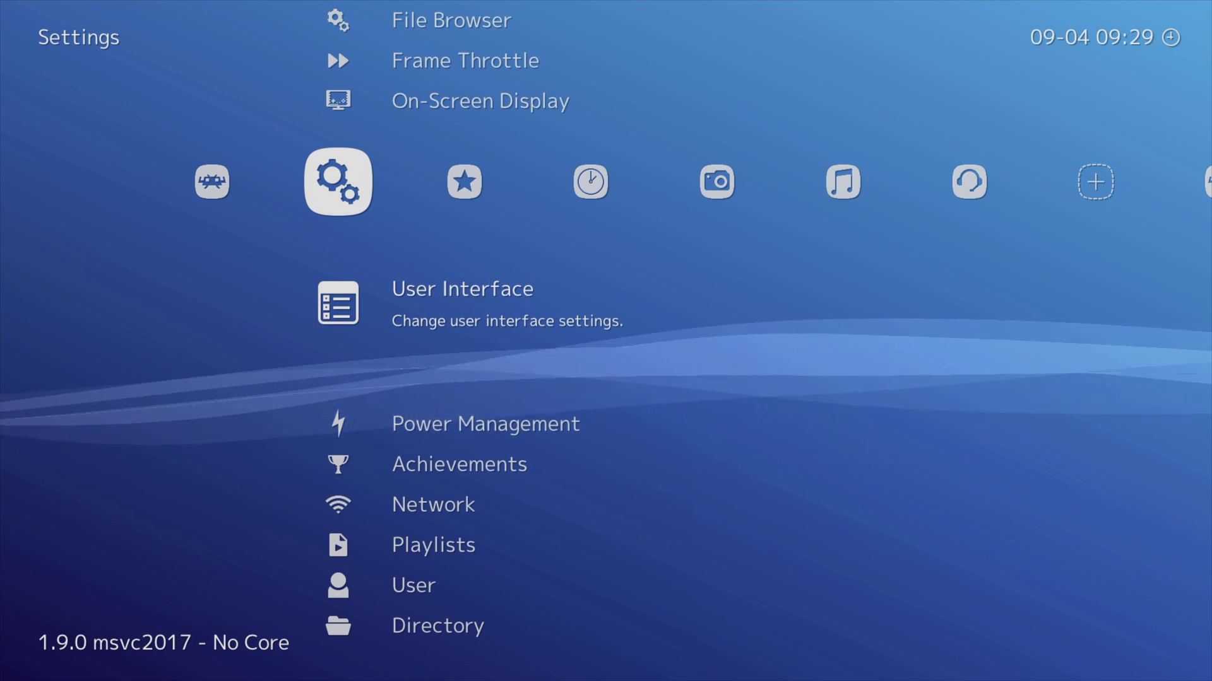
pyautogui.press('Return')
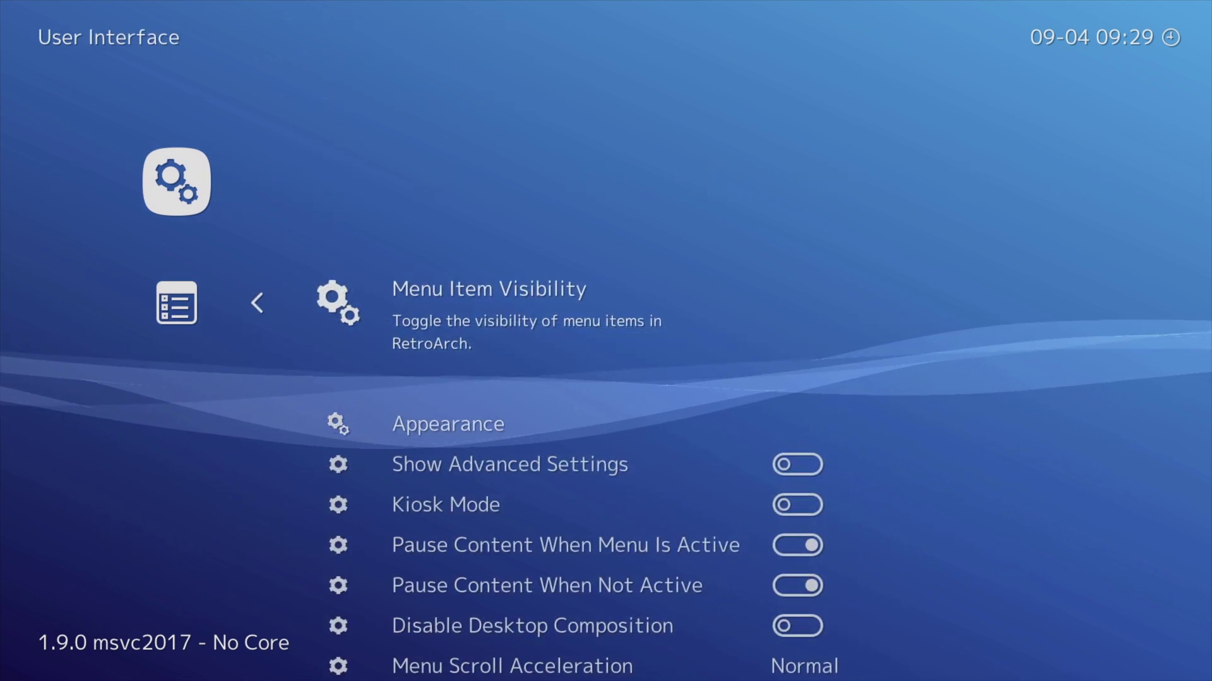
pyautogui.press('Down')
pyautogui.press('Down')
pyautogui.press('Down')
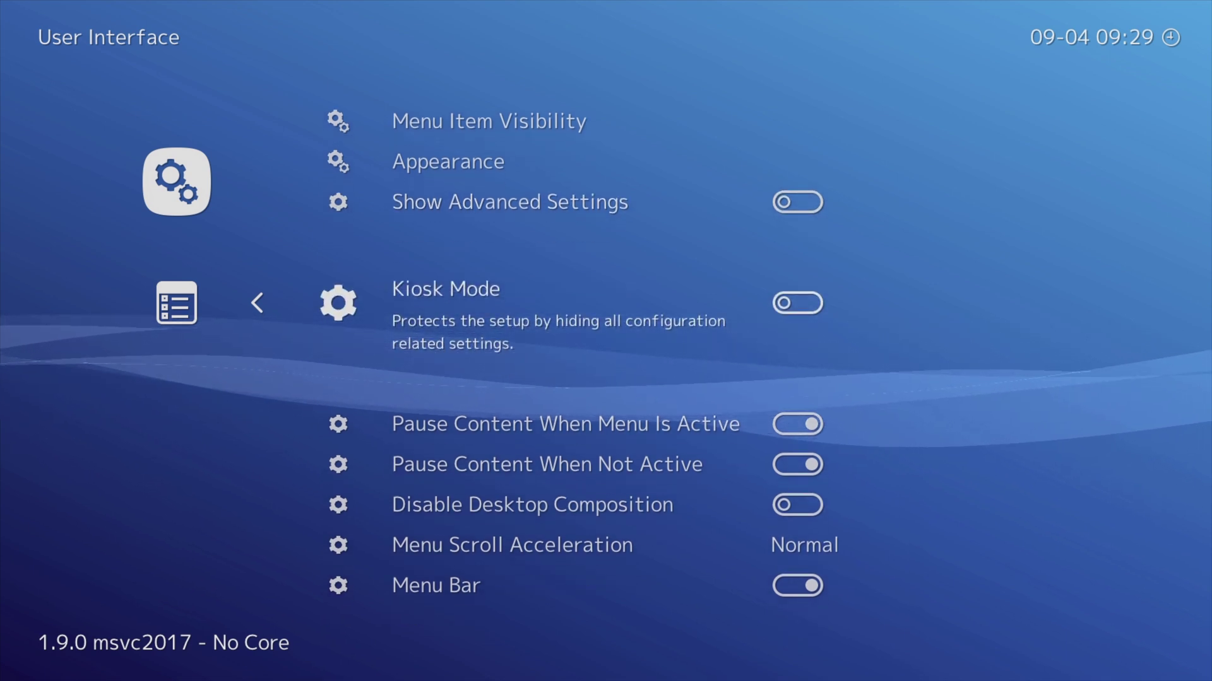
pyautogui.press('Down')
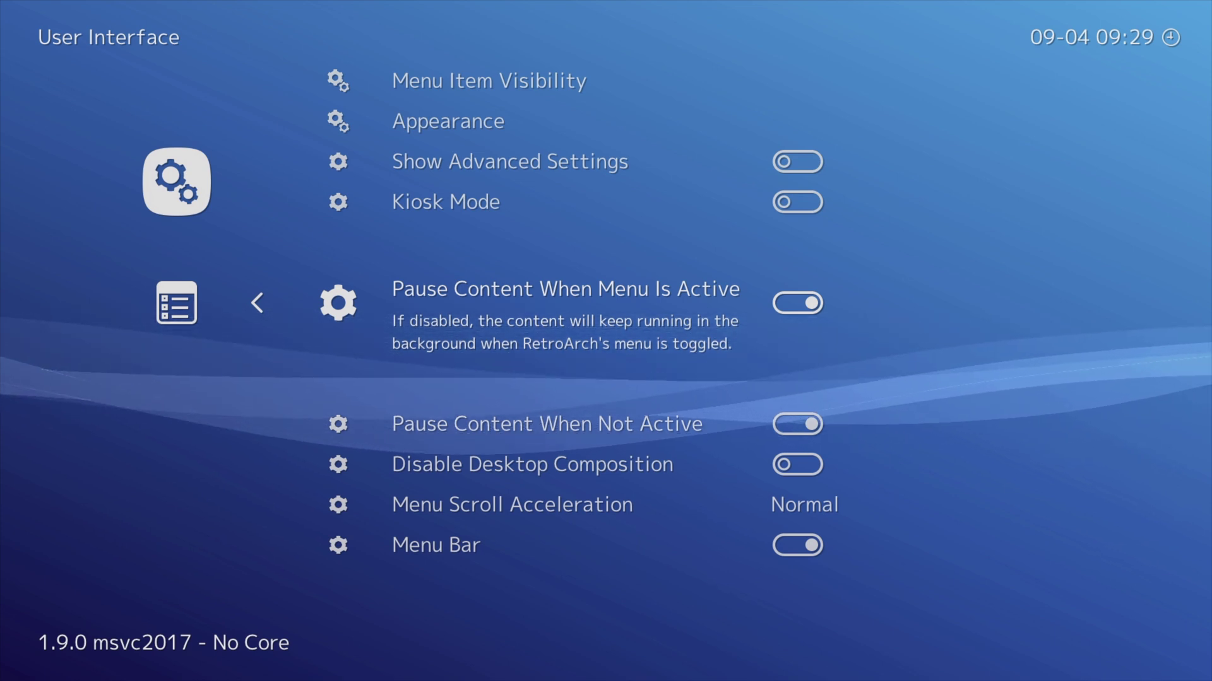
pyautogui.press('Return')
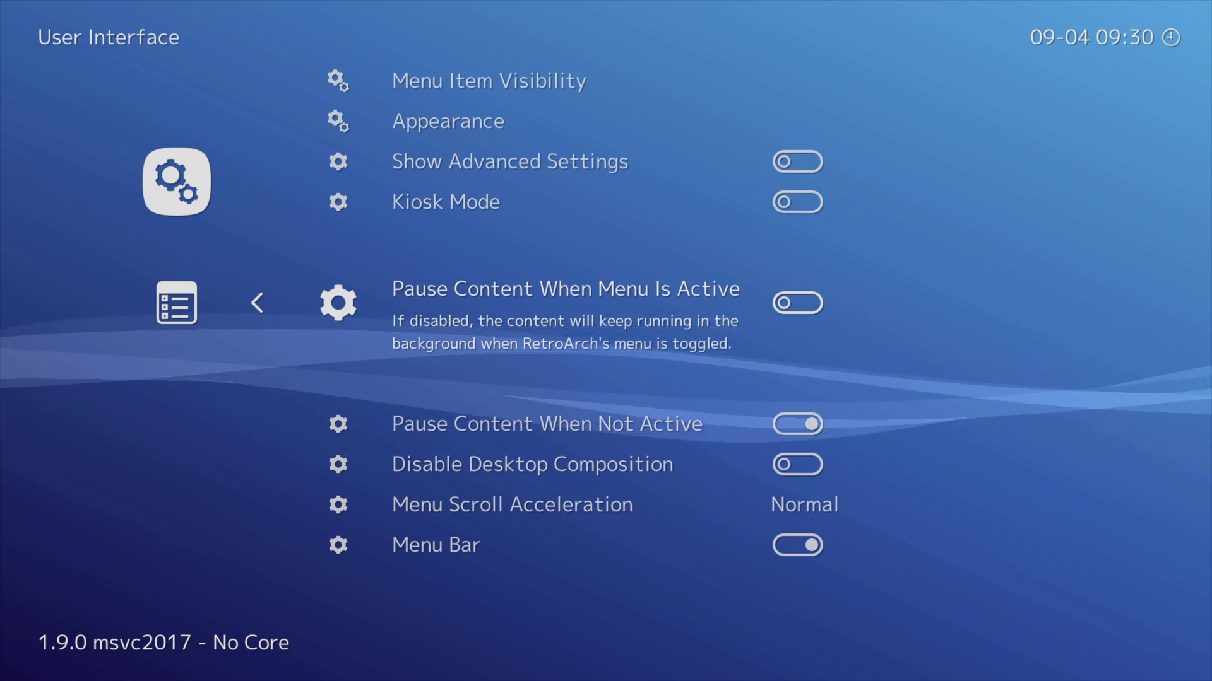
# - Turn off Pause Content When Not Active in the User Interface settings and return to the Settings list
pyautogui.press('Down')
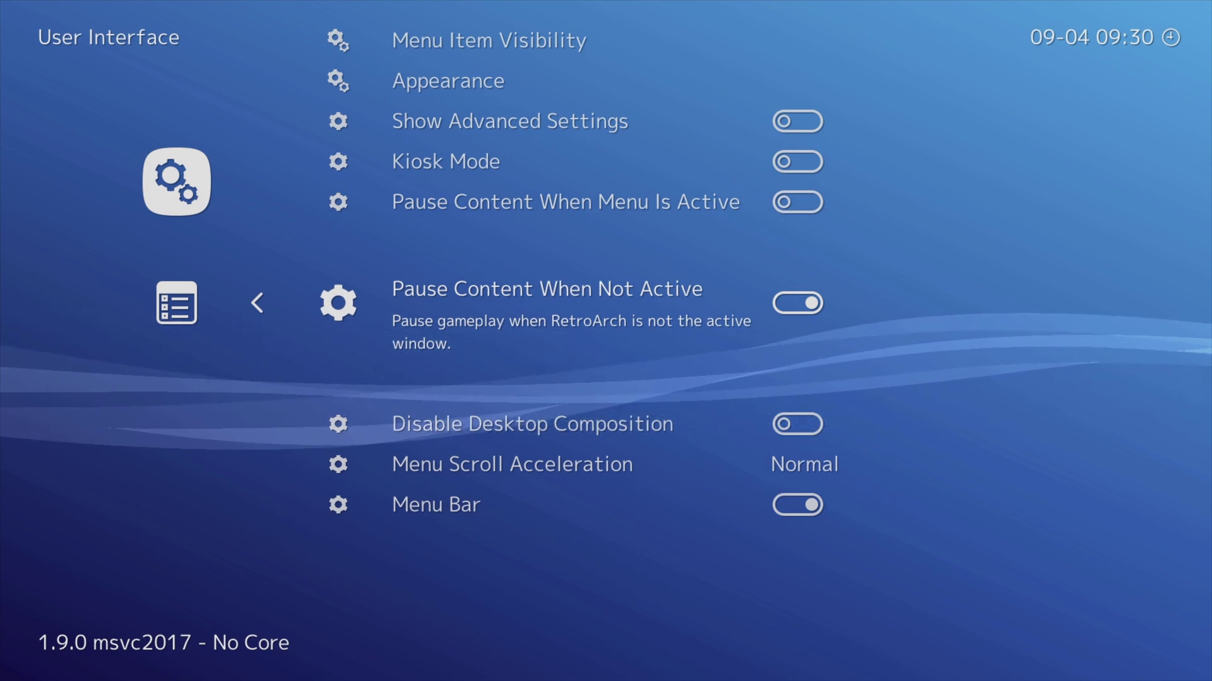
pyautogui.press('Return')
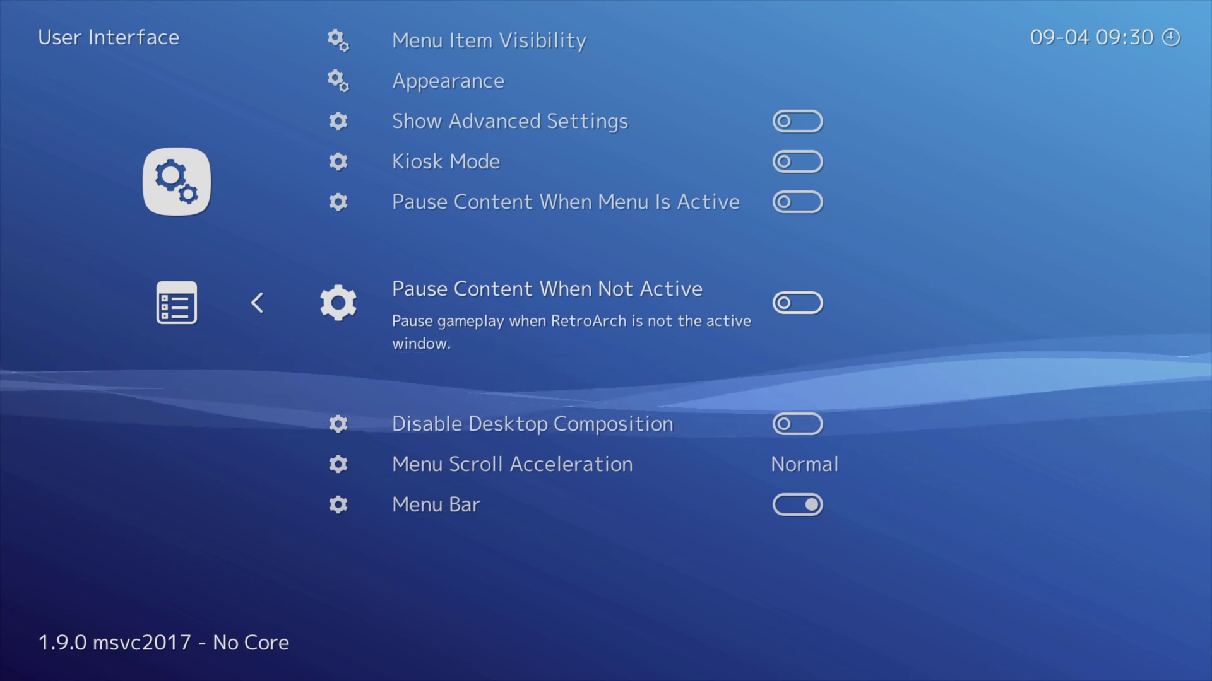
pyautogui.press('BackSpace')
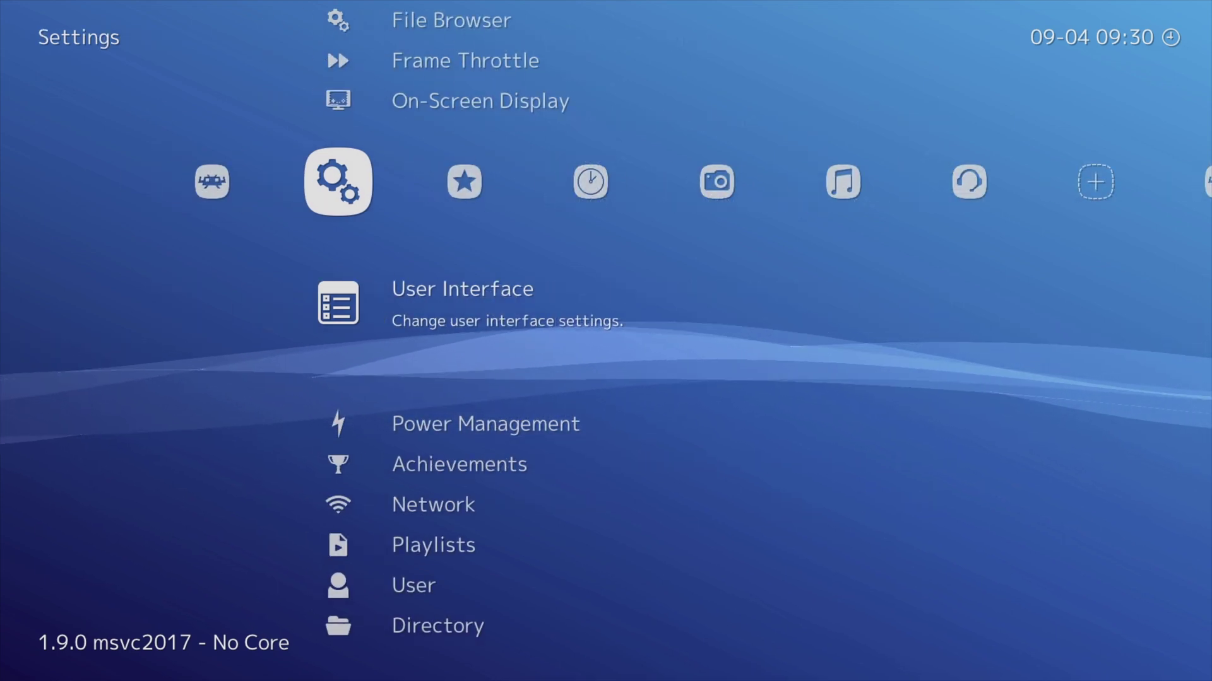
# - Go to the Main Menu and save the current configuration through the Configuration File options
pyautogui.press('Left')
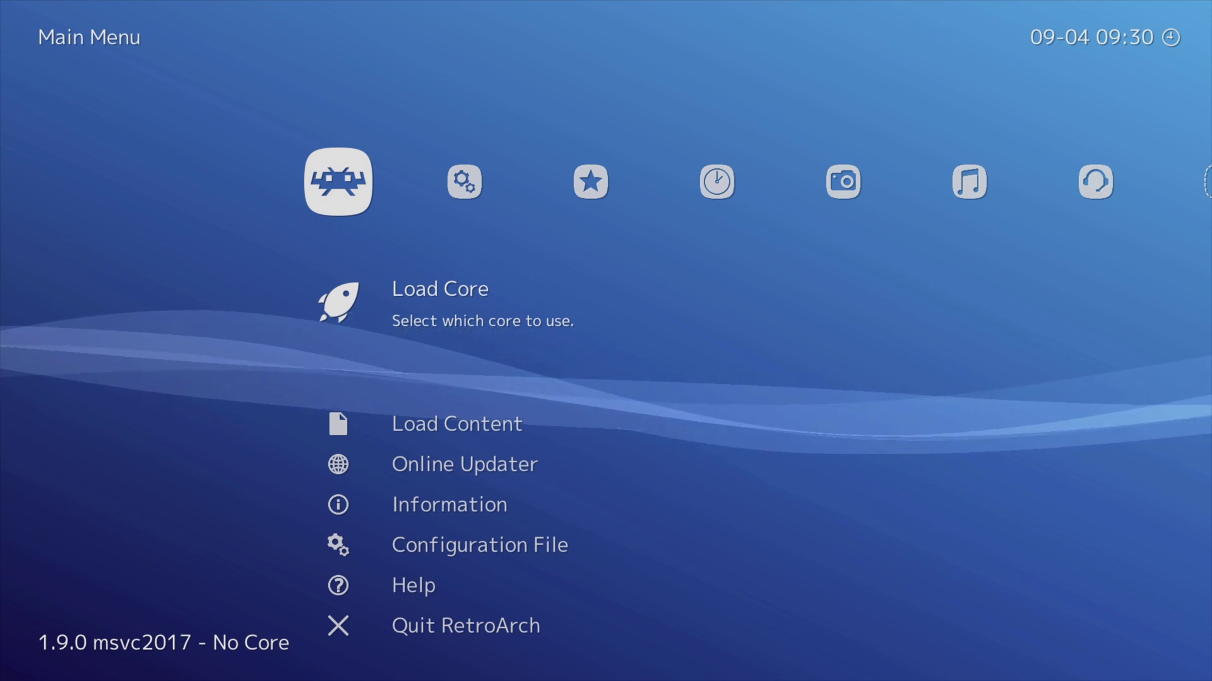
pyautogui.press('Down')
pyautogui.press('Down')
pyautogui.press('Down')
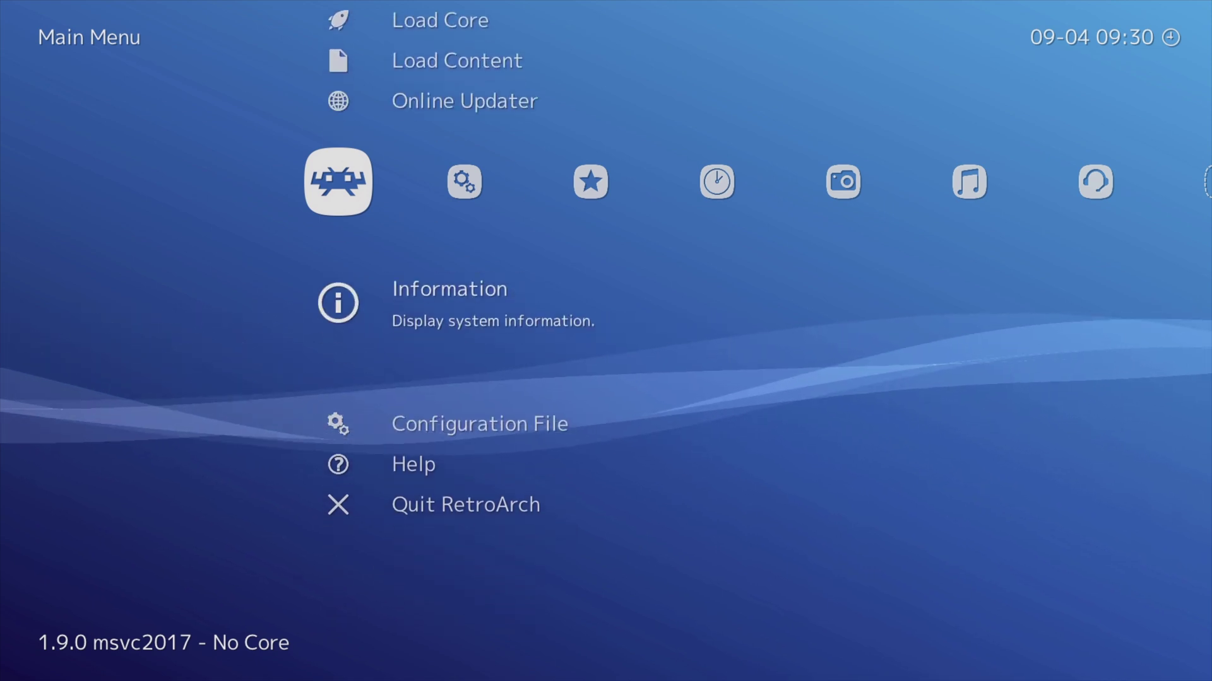
pyautogui.press('Down')
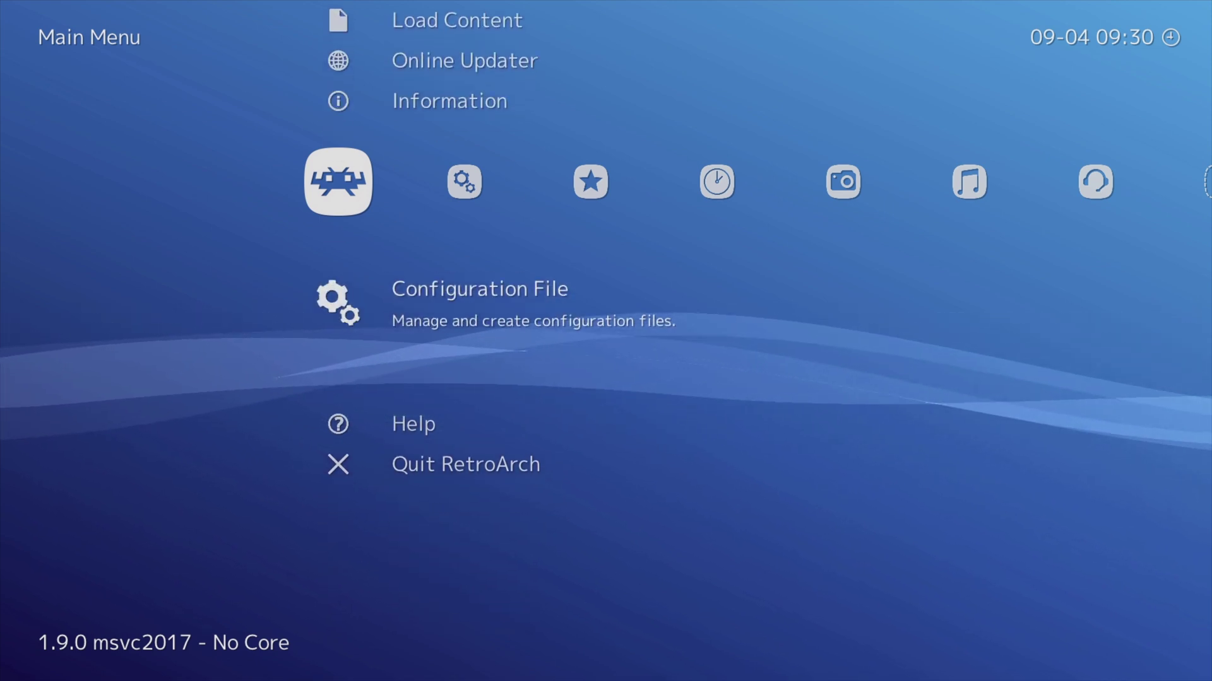
pyautogui.press('Return')
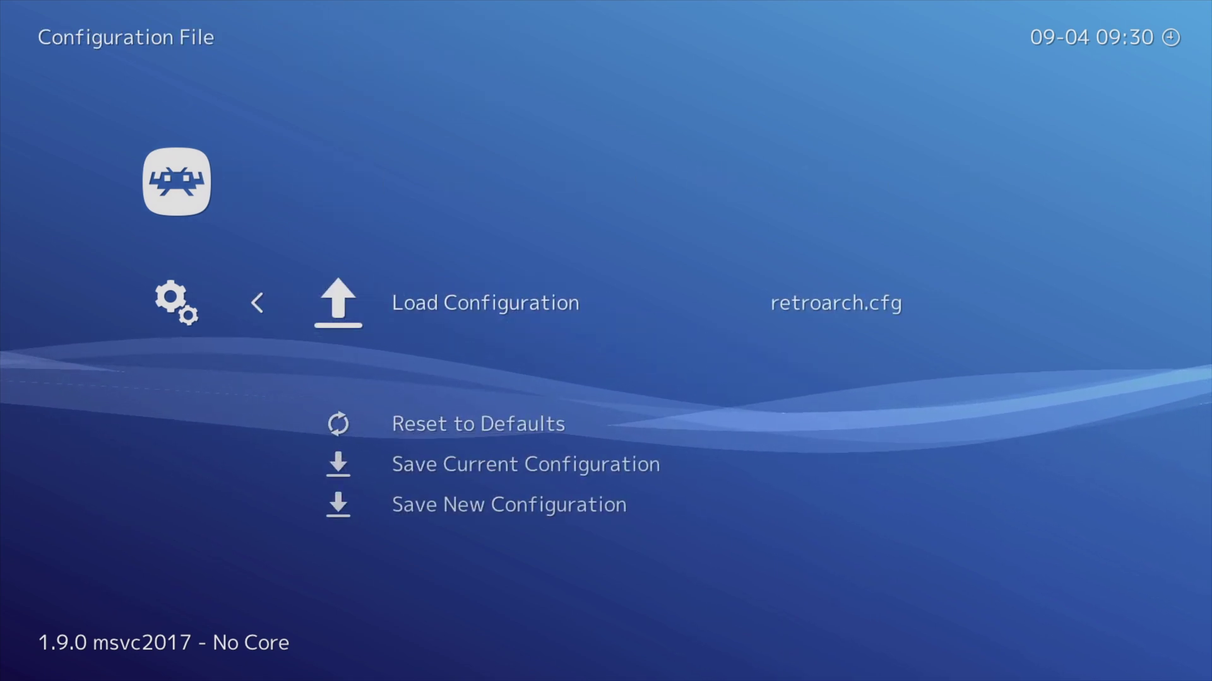
pyautogui.press('Down')
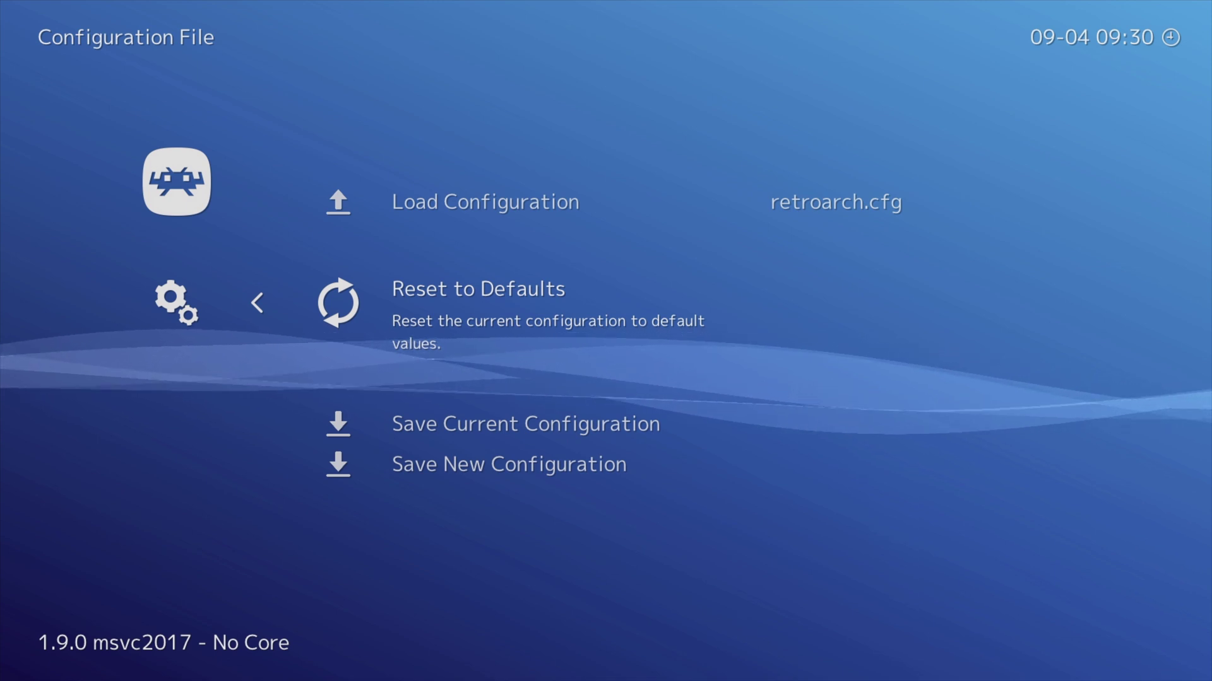
pyautogui.press('Down')
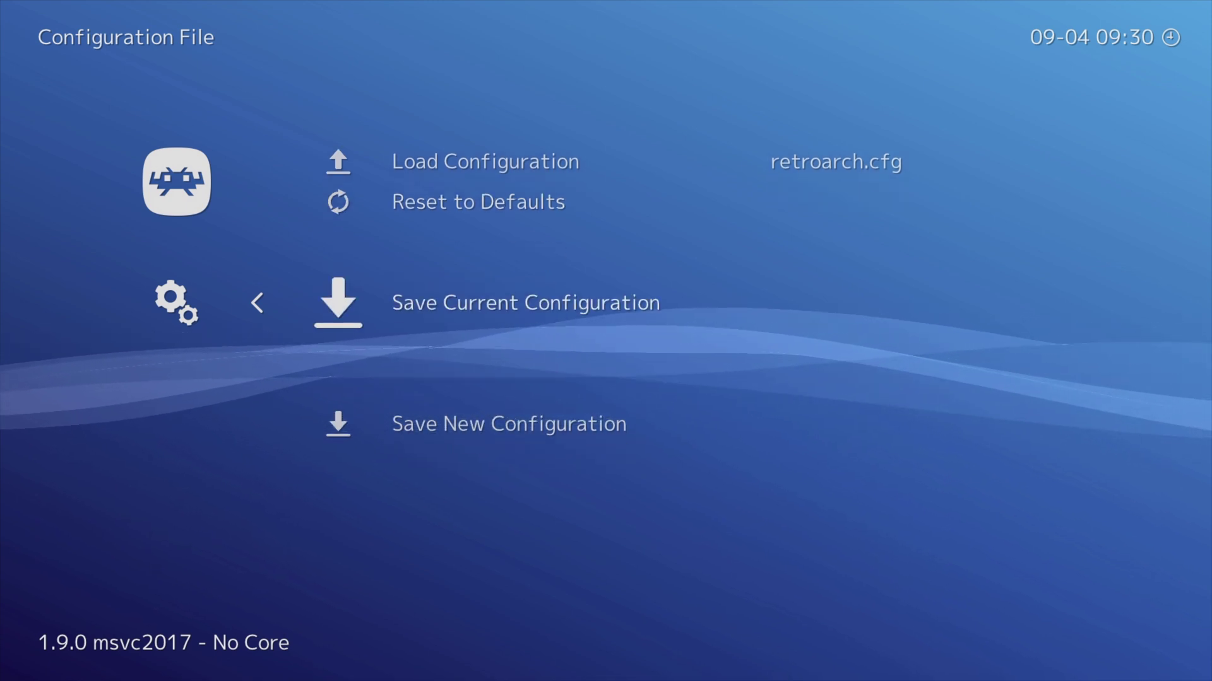
pyautogui.press('Return')
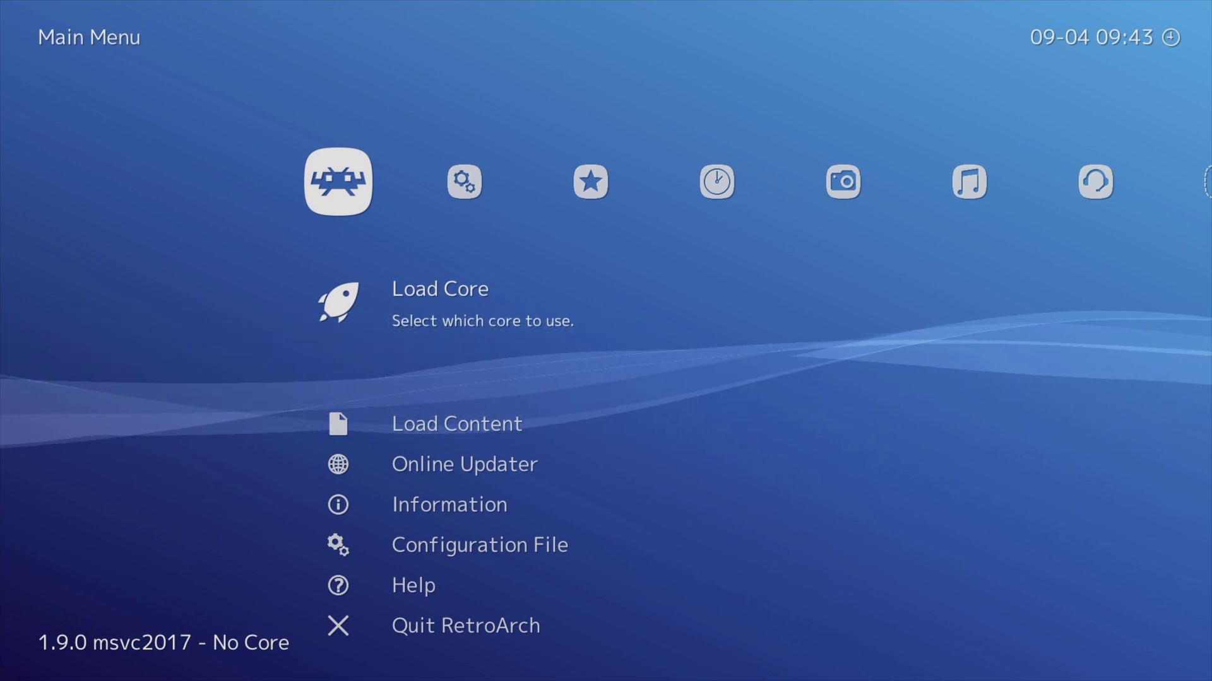
# - Scan the E:\ directory for game content to import it into playlists
pyautogui.press('Right')
pyautogui.press('Right')
pyautogui.press('Right')
pyautogui.press('Right')
pyautogui.press('Right')
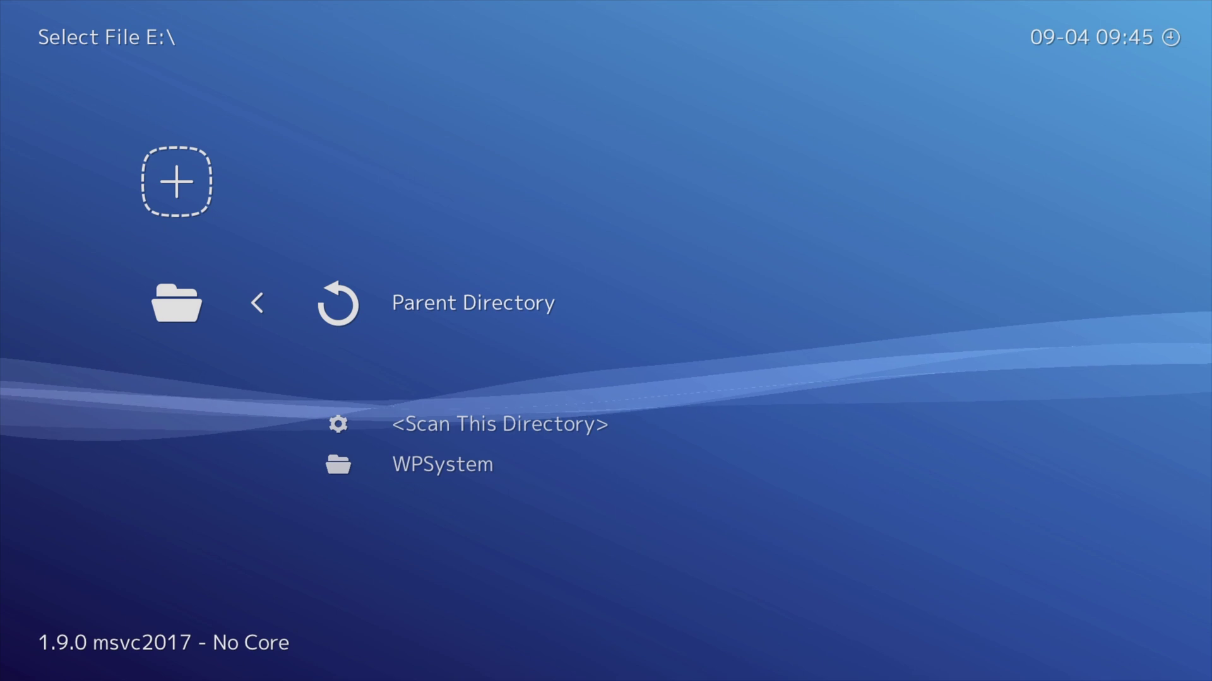
pyautogui.press('Down')
pyautogui.press('Return')
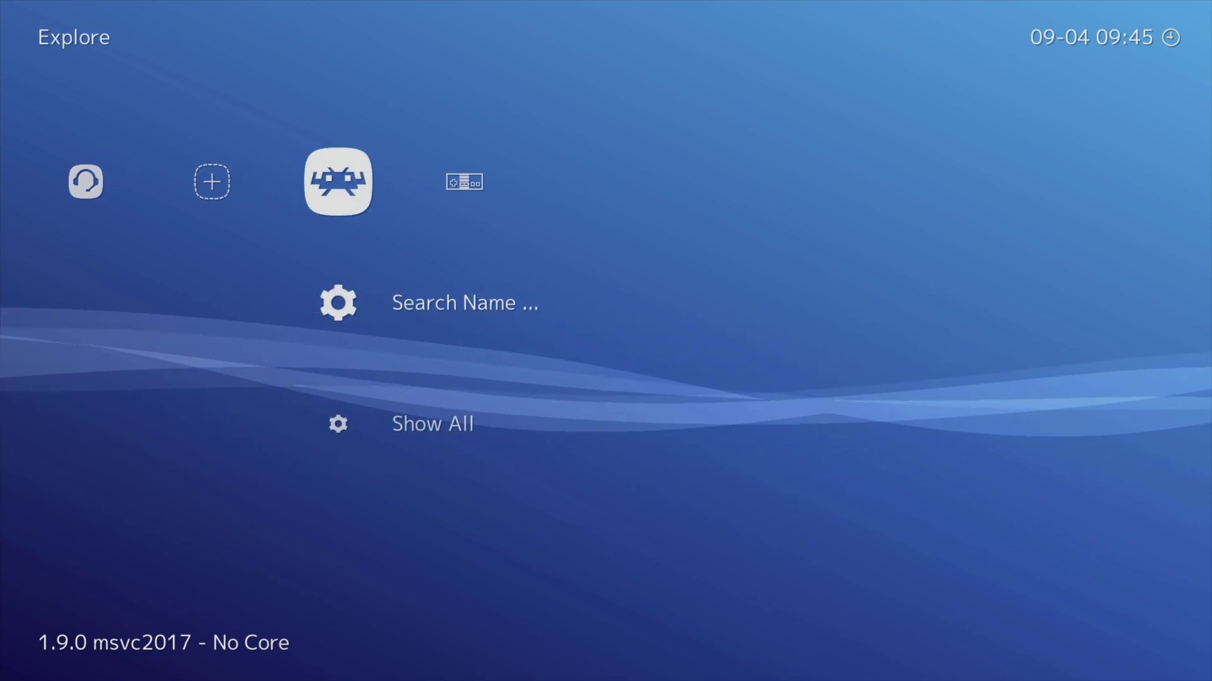
# - Associate Super Mario Bros. (World) in the Nintendo Entertainment System playlist with the Nintendo - NES / Famicom (Emux NES) core
pyautogui.press('Right')
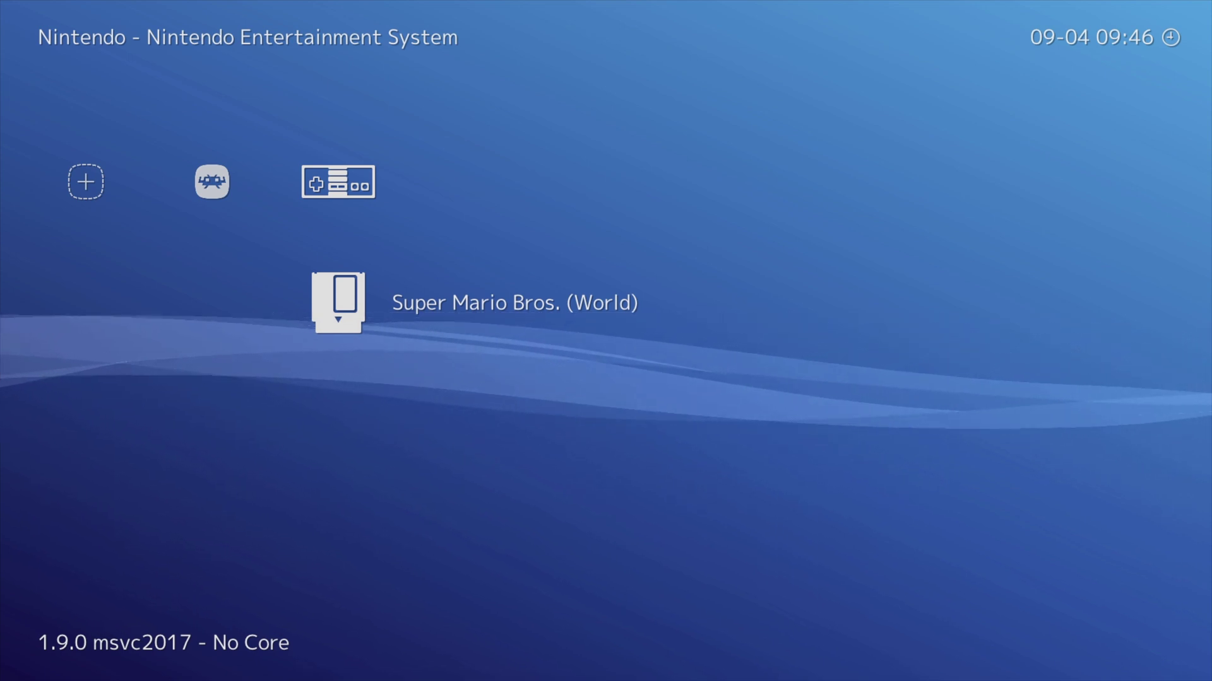
pyautogui.press('Return')
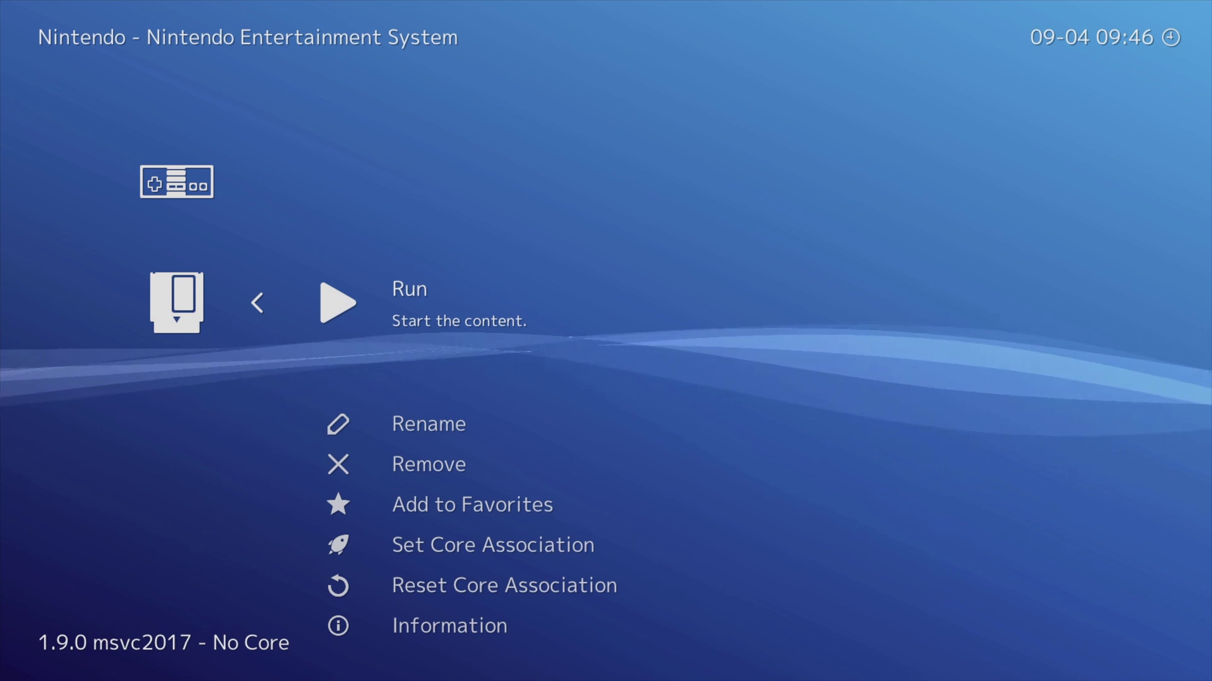
pyautogui.press('Down')
pyautogui.press('Down')
pyautogui.press('Down')
pyautogui.press('Return')
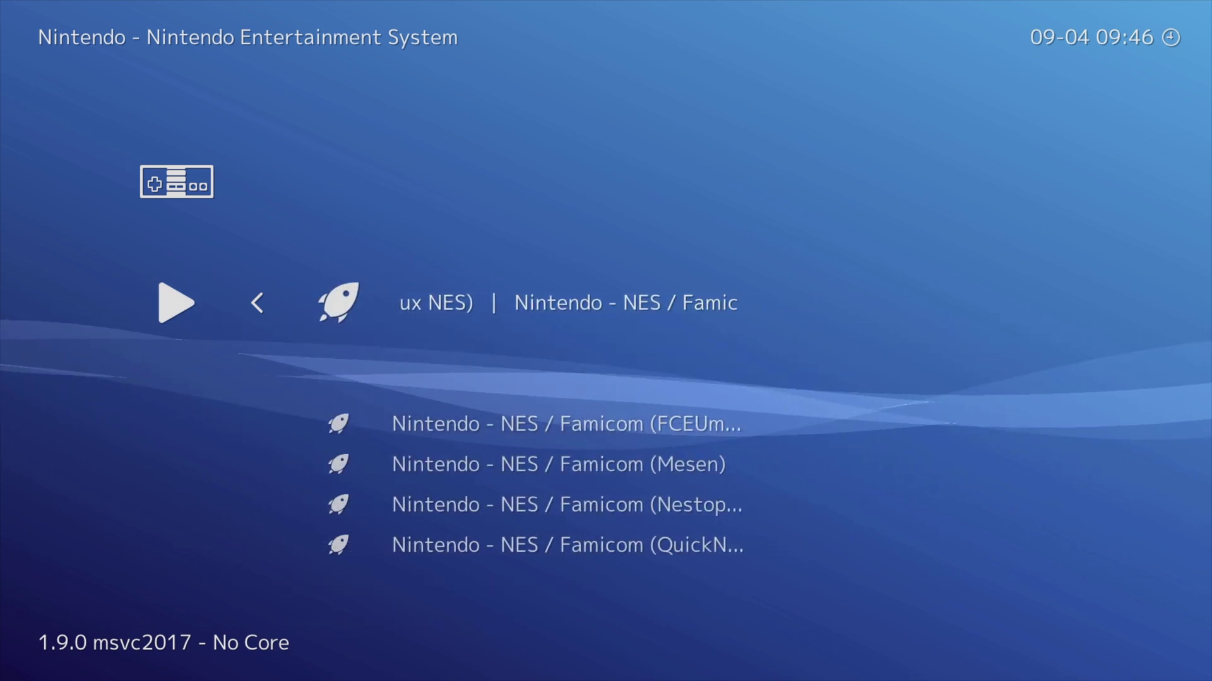
pyautogui.press('Return')
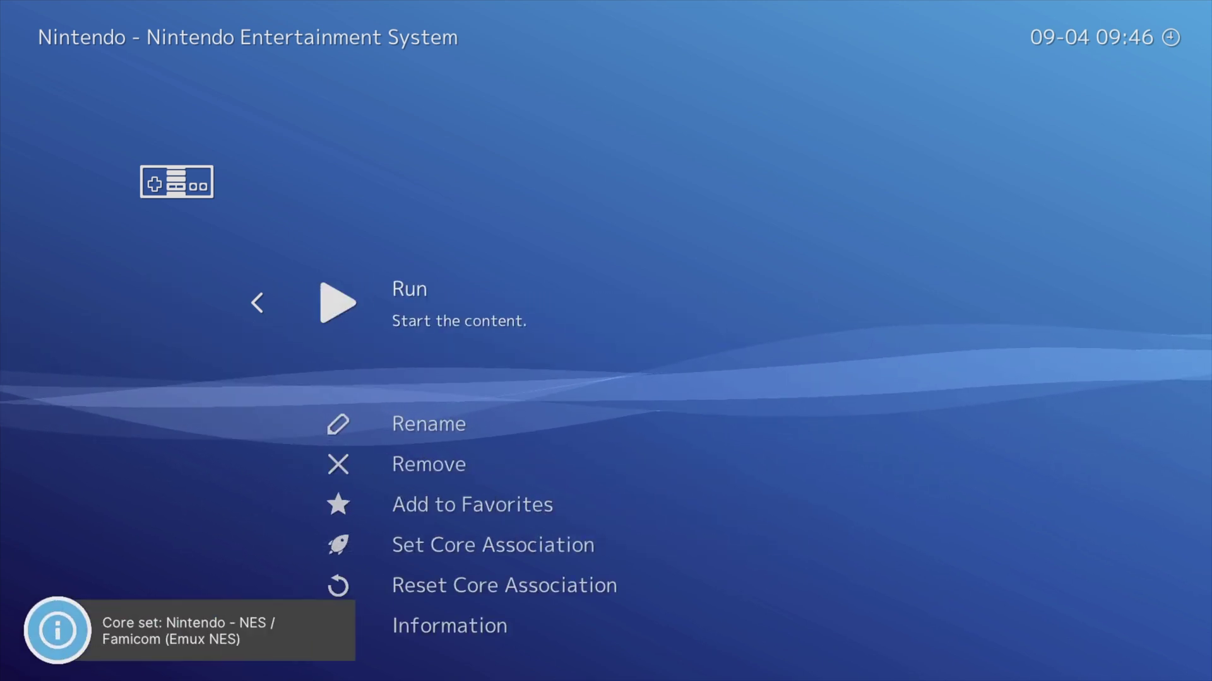